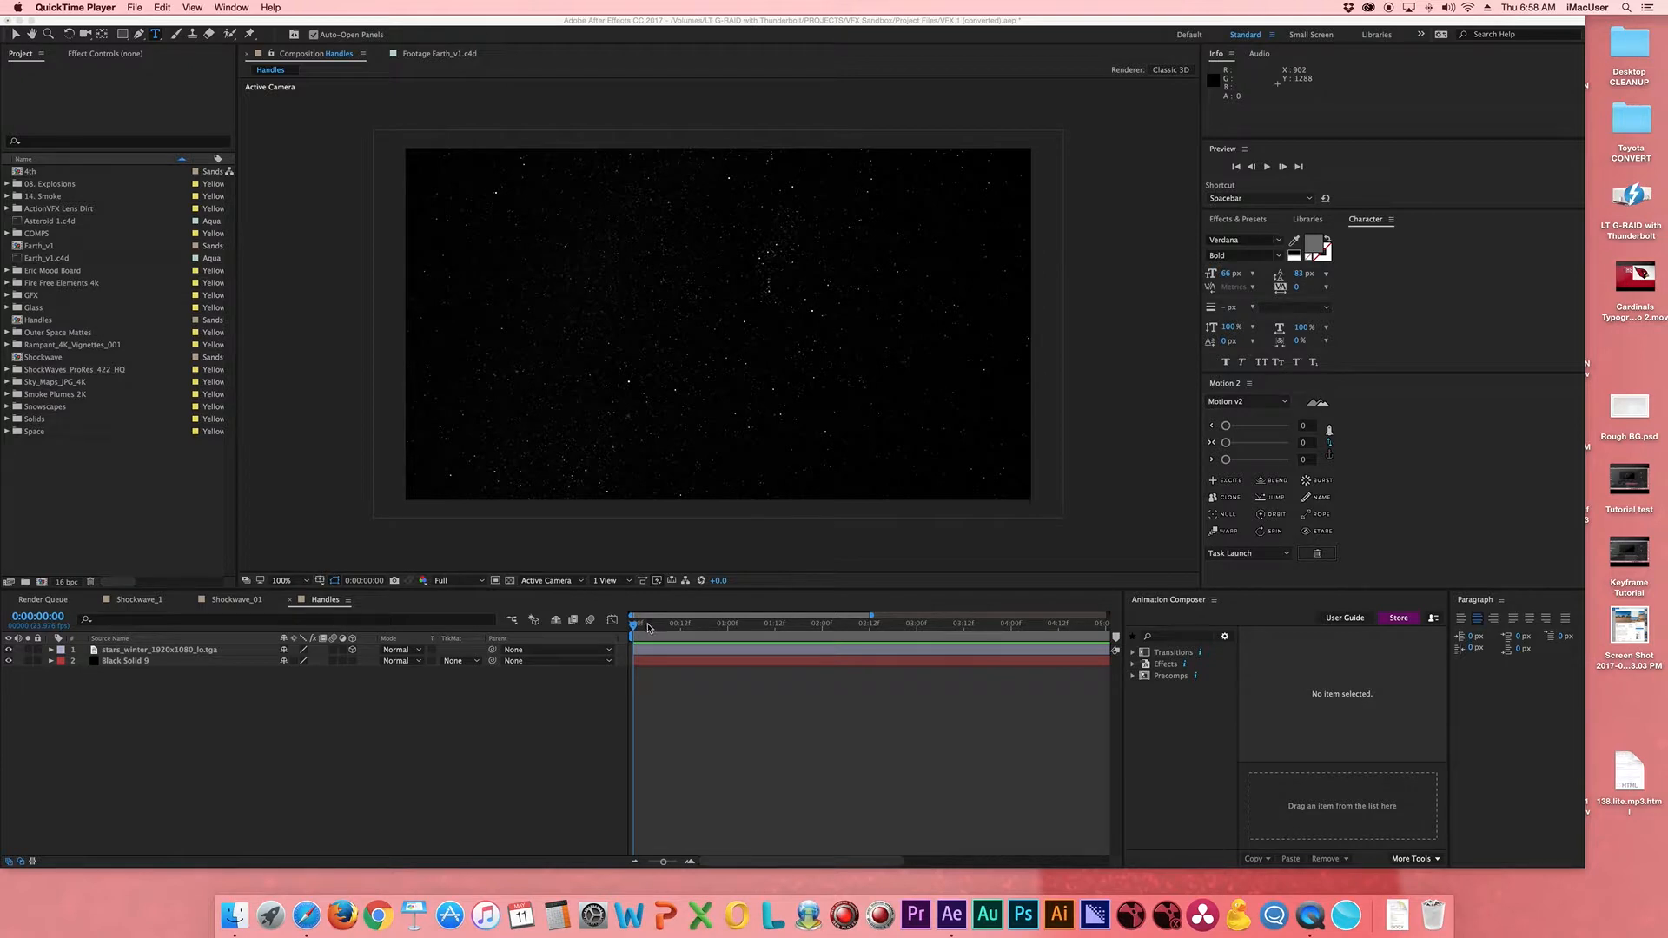
{"action": "left_click", "coordinate": [635, 628]}
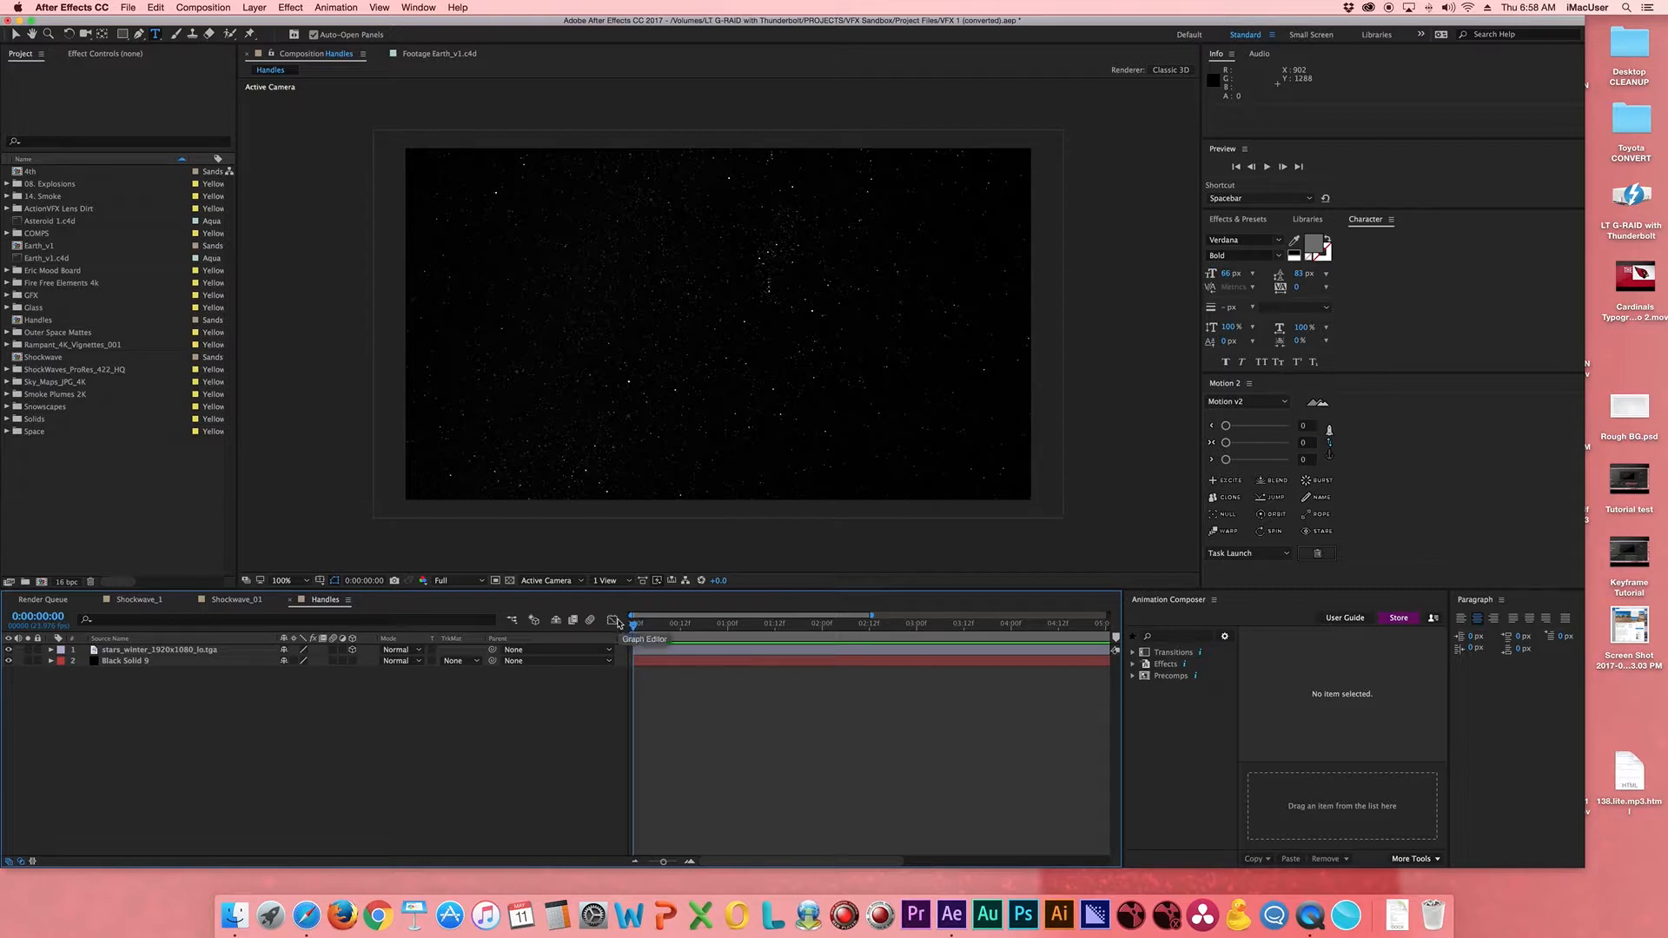
{"action": "left_click", "coordinate": [613, 620]}
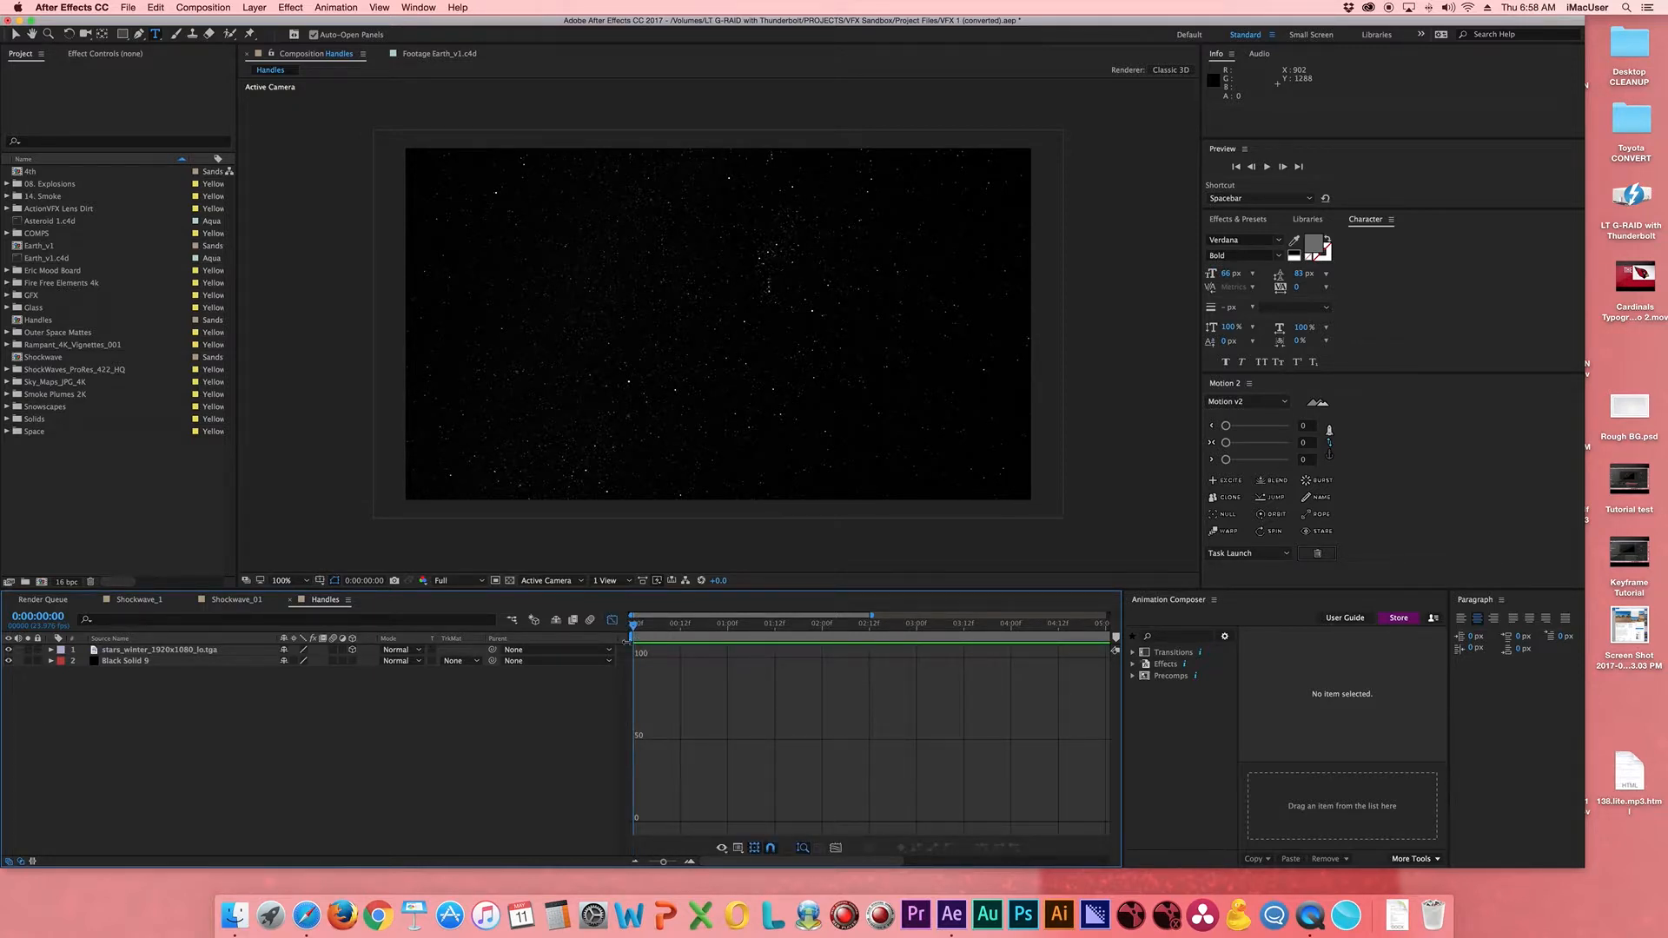
{"action": "left_click", "coordinate": [612, 620]}
{"action": "mouse_move", "coordinate": [638, 627]}
{"action": "left_mouse_down"}
{"action": "mouse_move", "coordinate": [731, 635]}
{"action": "mouse_move", "coordinate": [608, 629]}
{"action": "left_mouse_up"}
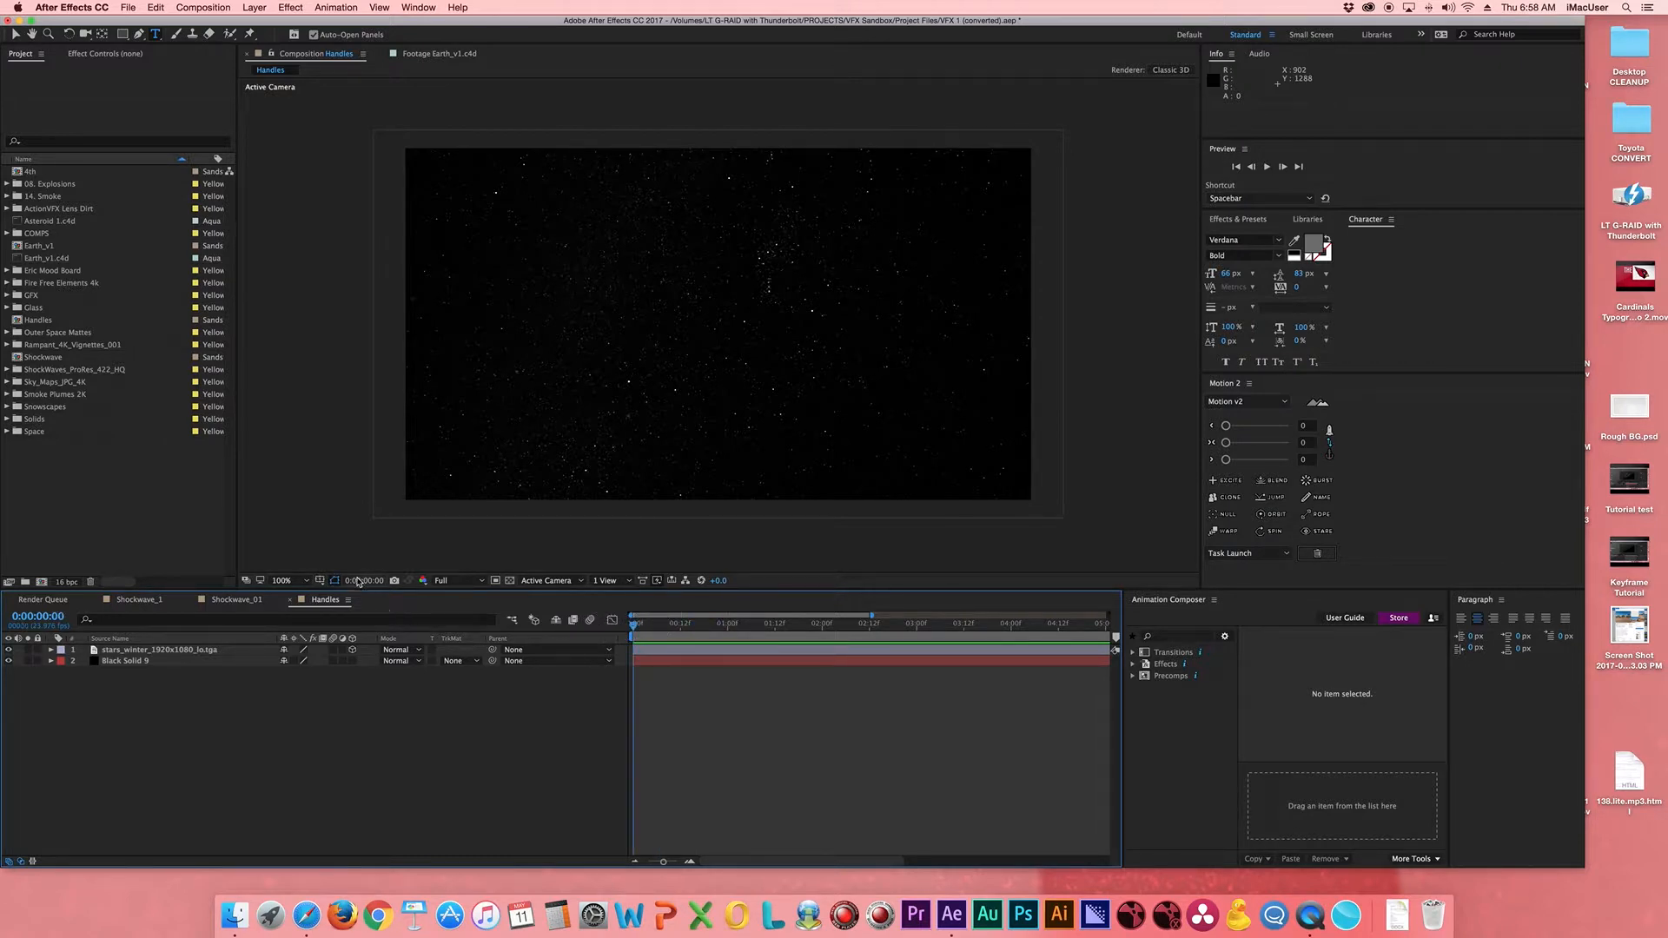
- Create a text layer reading "THE FINAL FRONTIER" over the star field in the Handles composition
{"action": "left_click", "coordinate": [573, 315]}
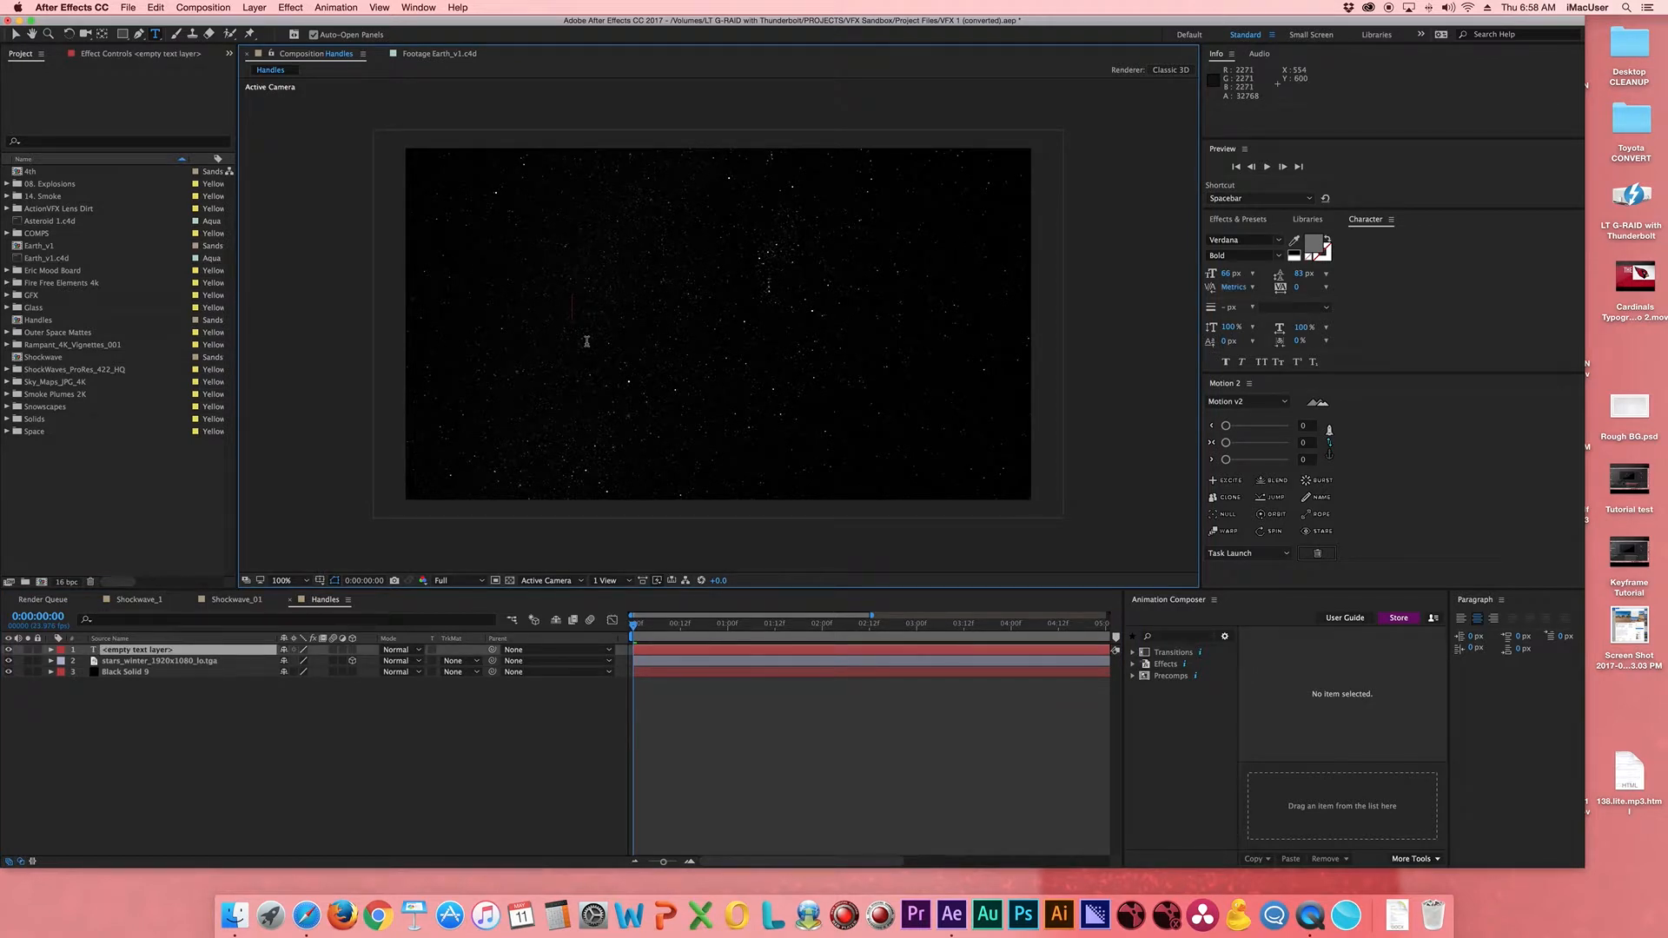
{"action": "type", "text": "THE "}
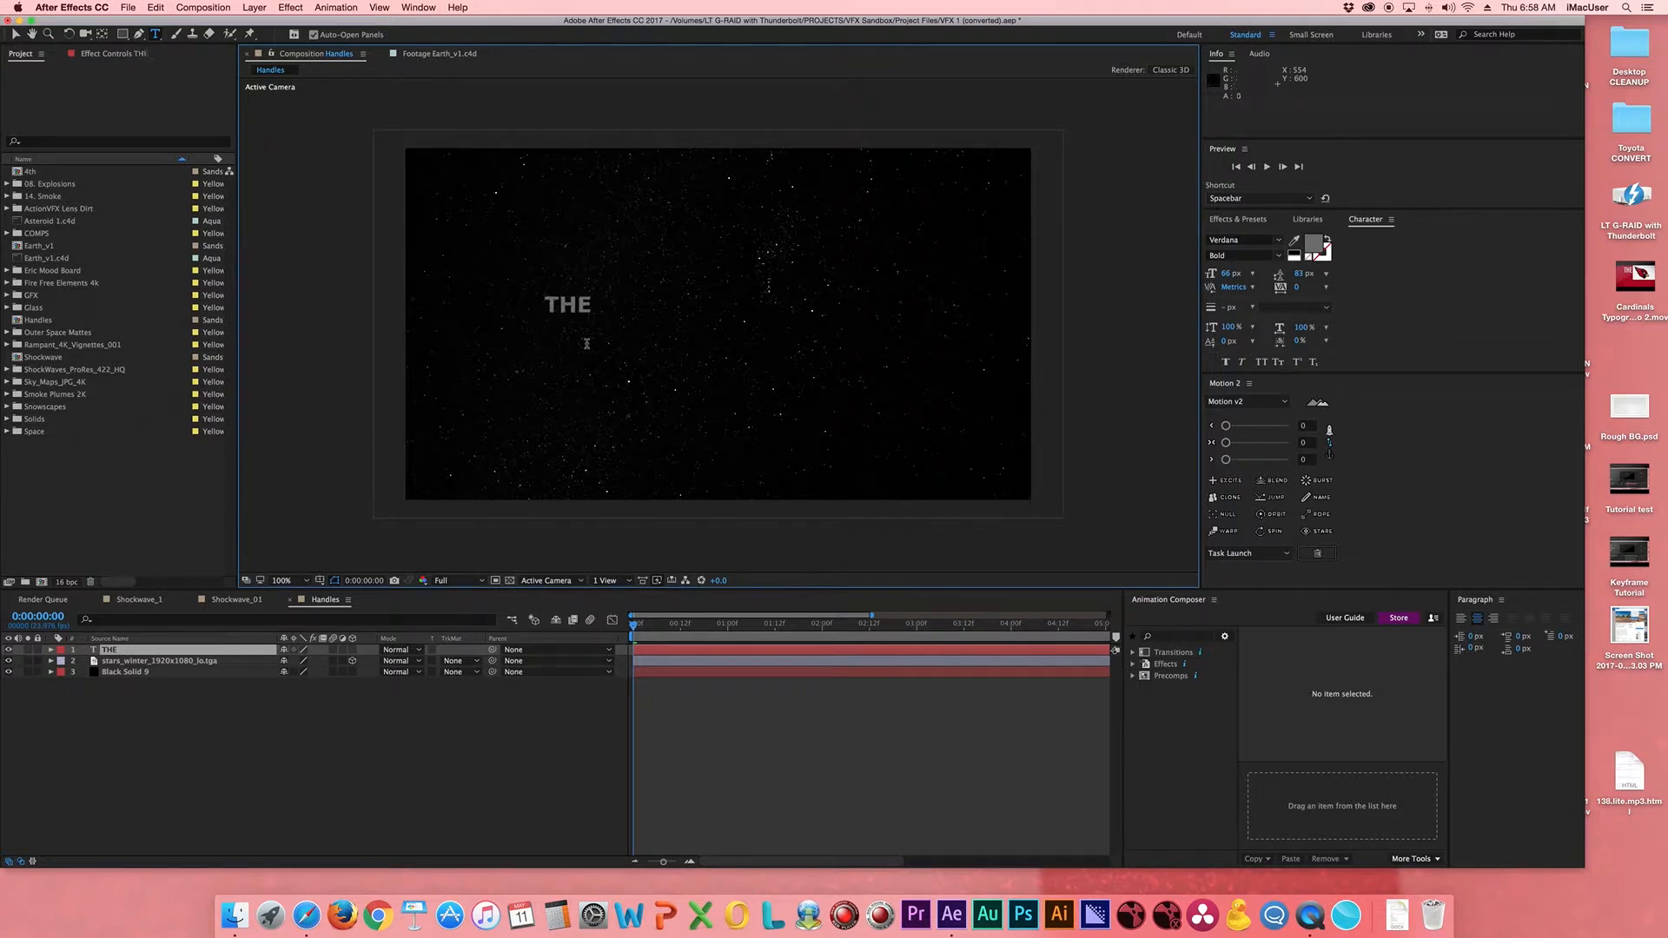
{"action": "type", "text": "FINAL F"}
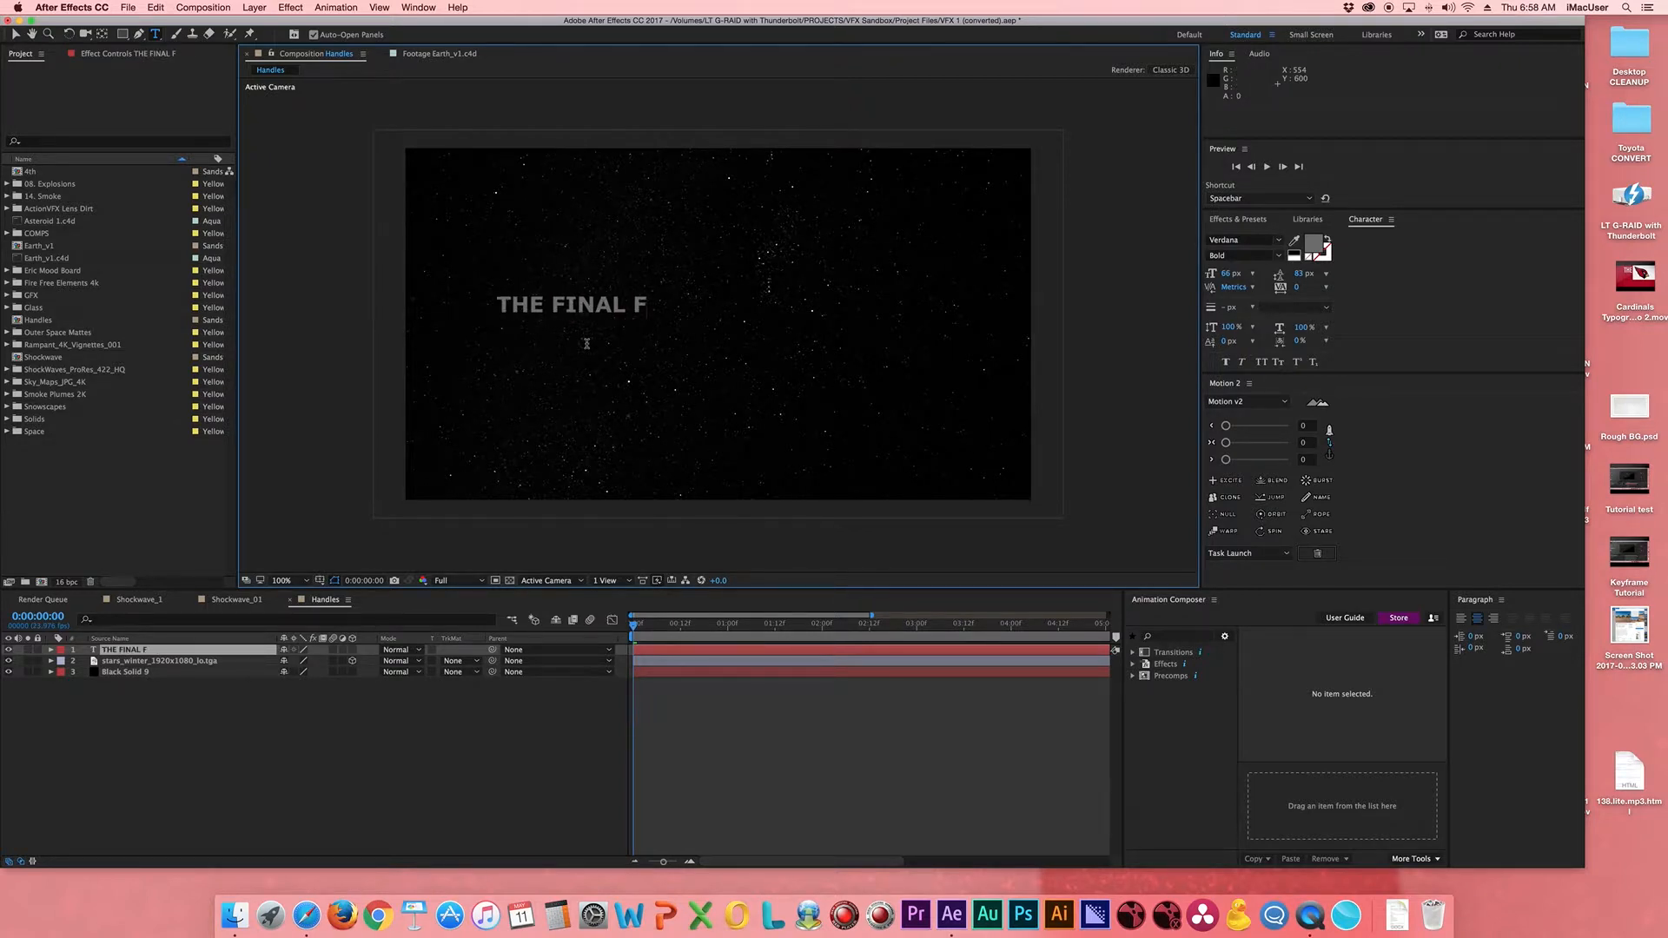
{"action": "type", "text": "RONTI"}
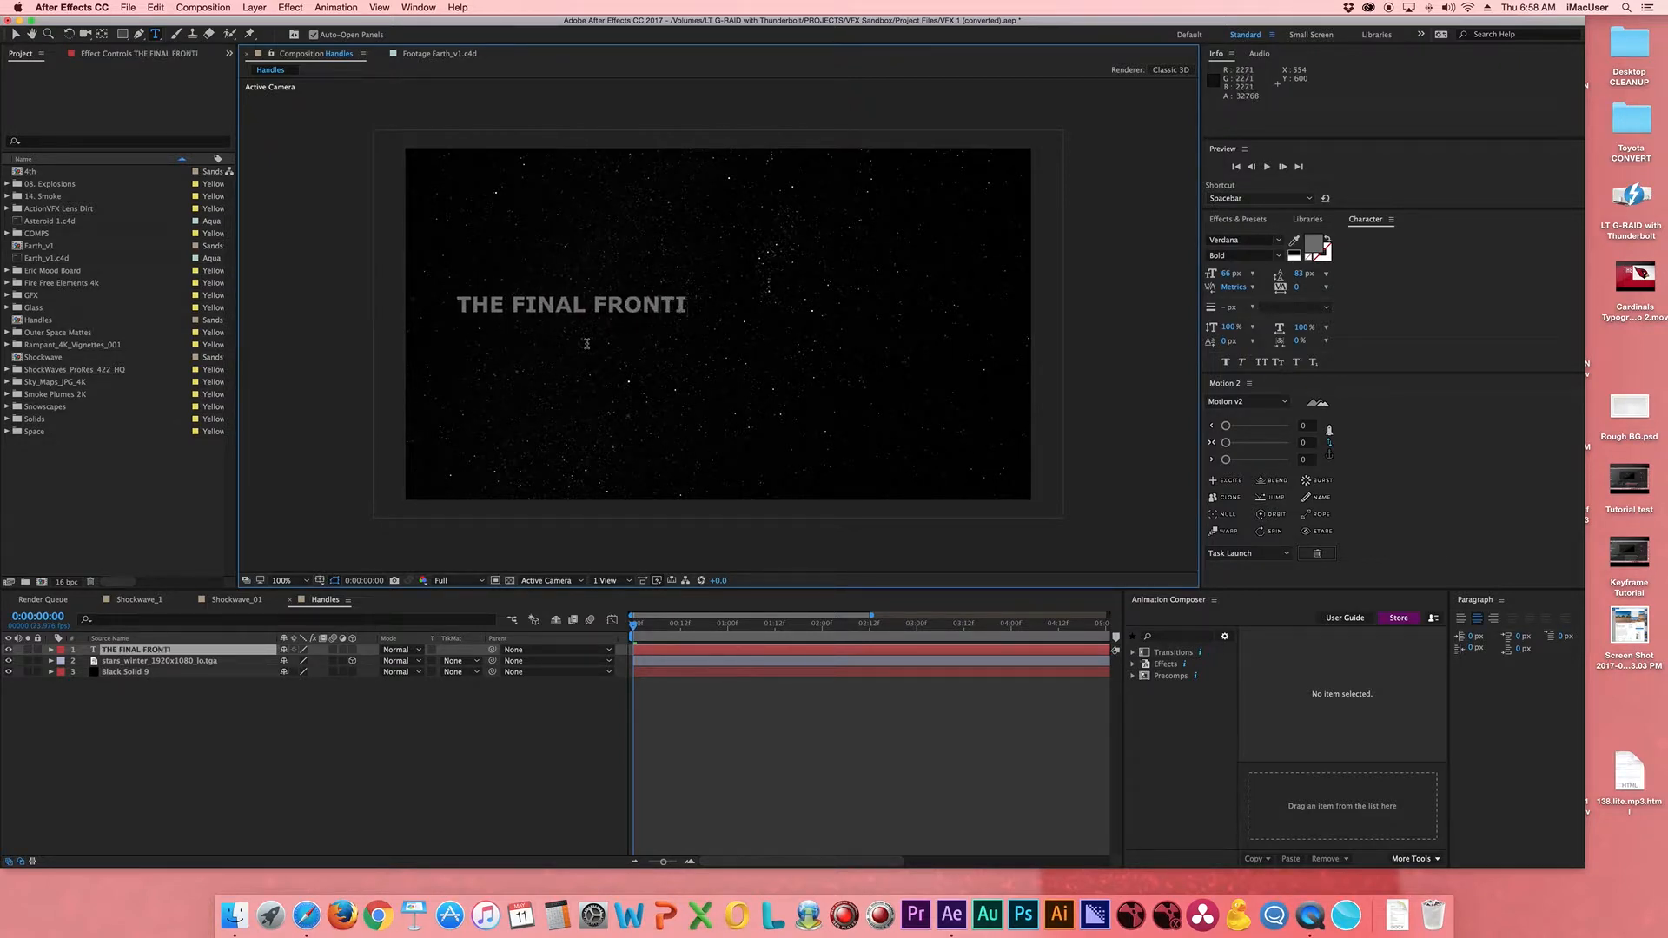
{"action": "type", "text": "ERE"}
{"action": "key", "text": "BackSpace"}
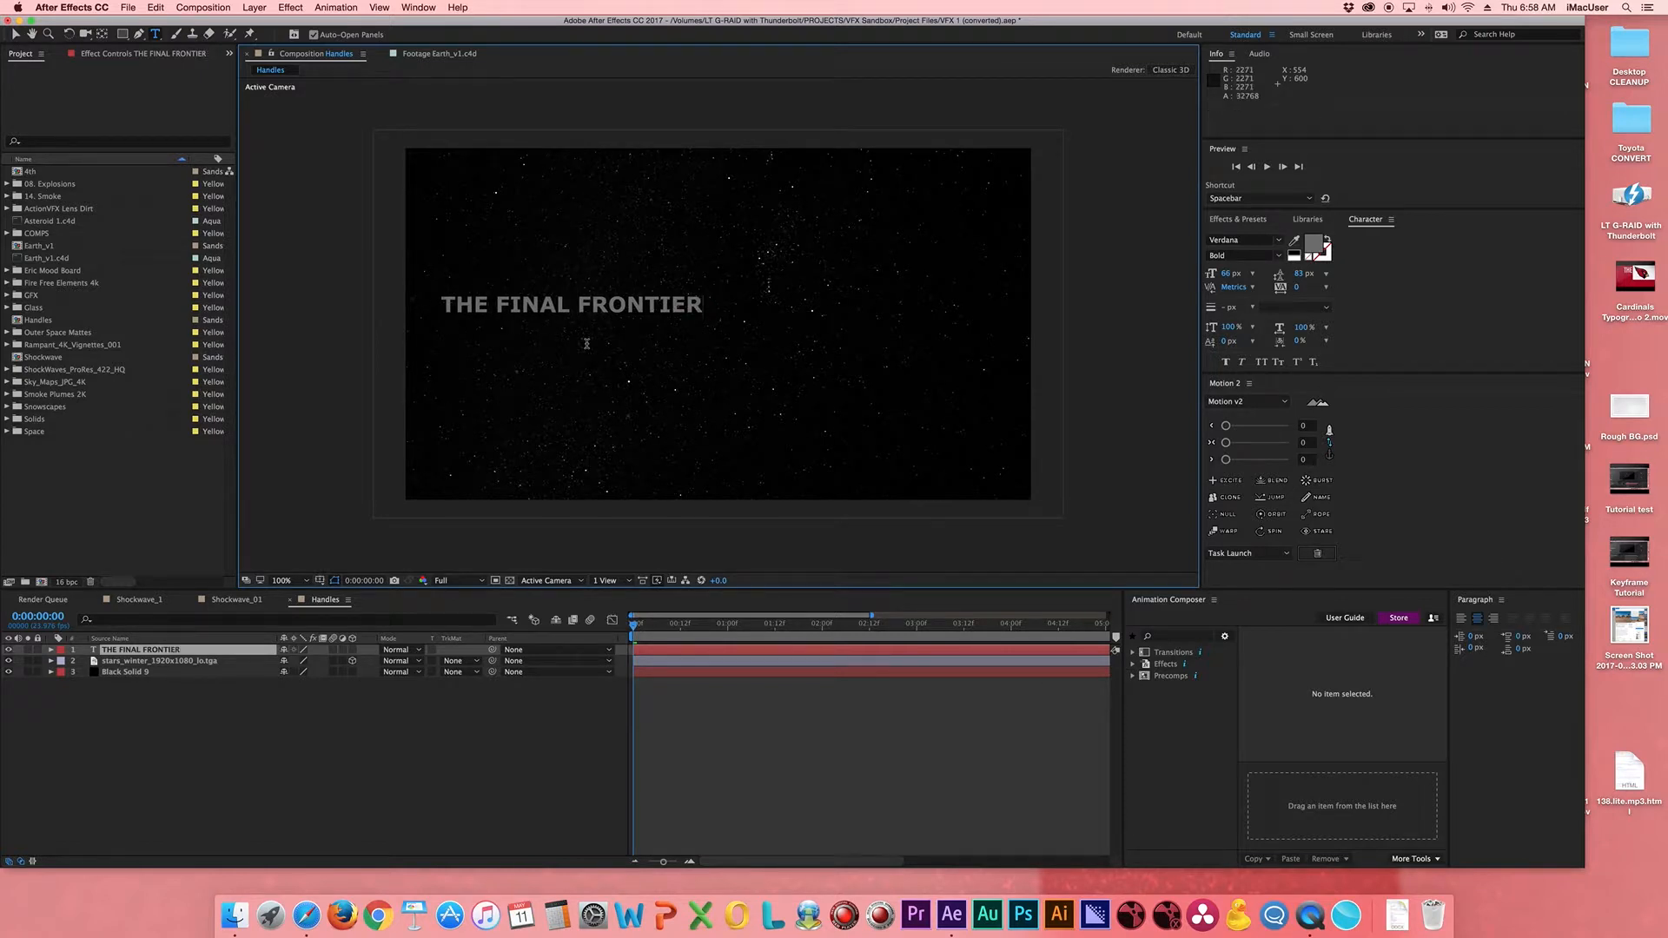
- Move the title near the centre of the frame, at about 914, 554, and make it a 3D layer
{"action": "left_click", "coordinate": [14, 35]}
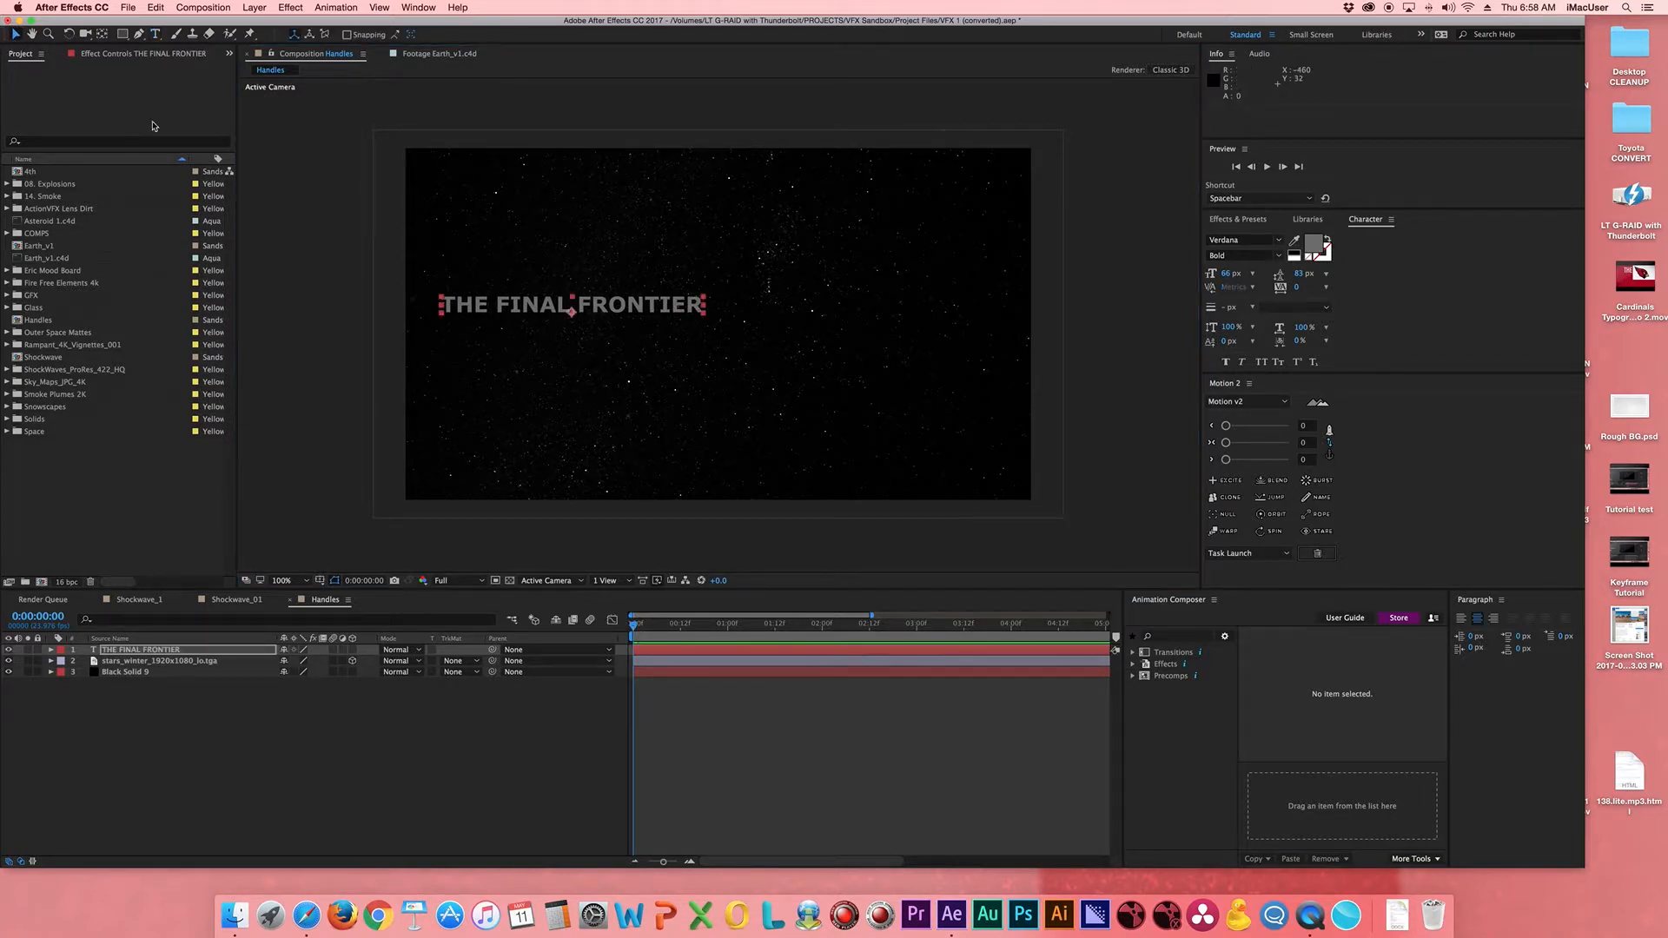
{"action": "left_click_drag", "start_coordinate": [538, 308], "coordinate": [669, 325]}
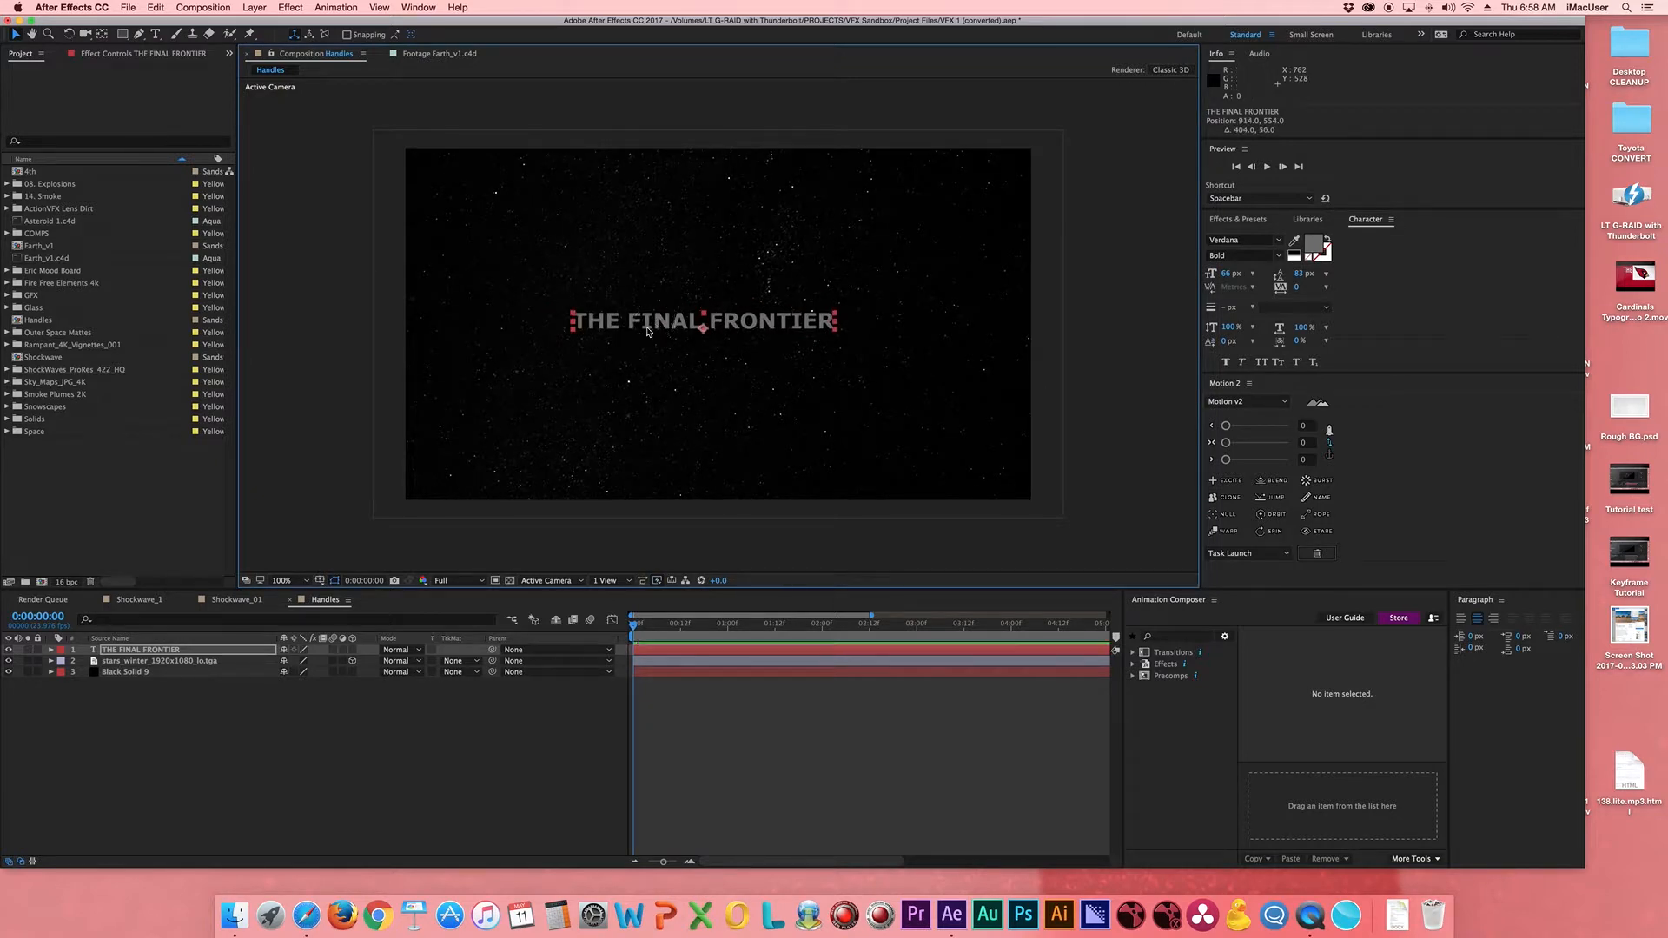
{"action": "left_click", "coordinate": [352, 650]}
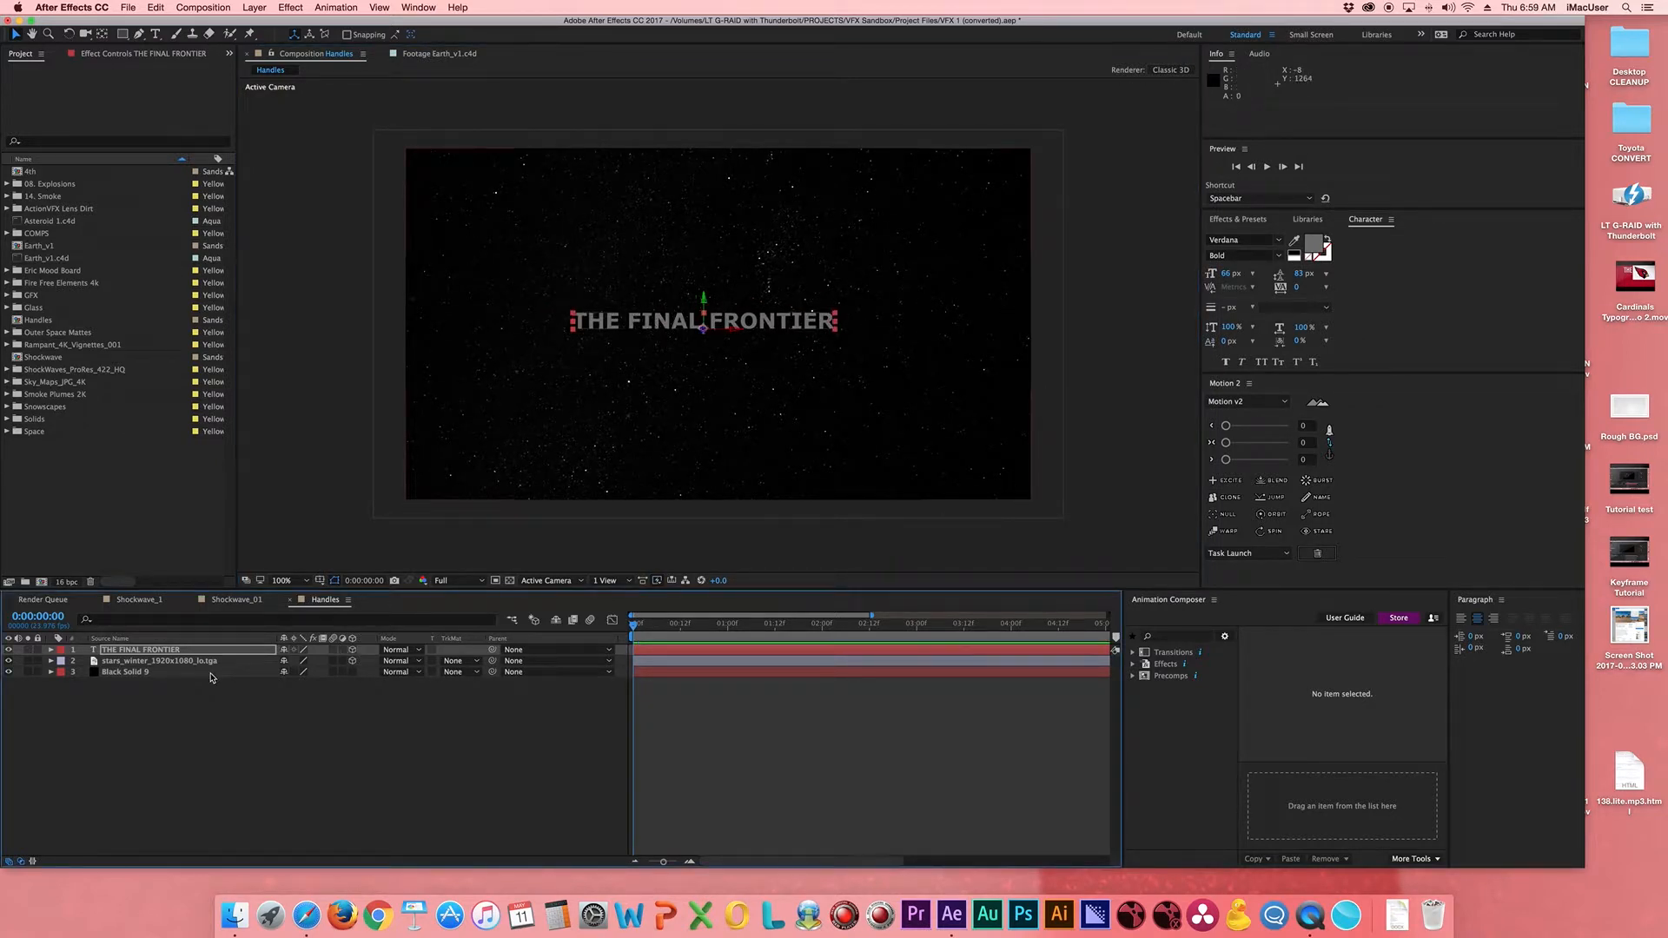
{"action": "left_click", "coordinate": [352, 661]}
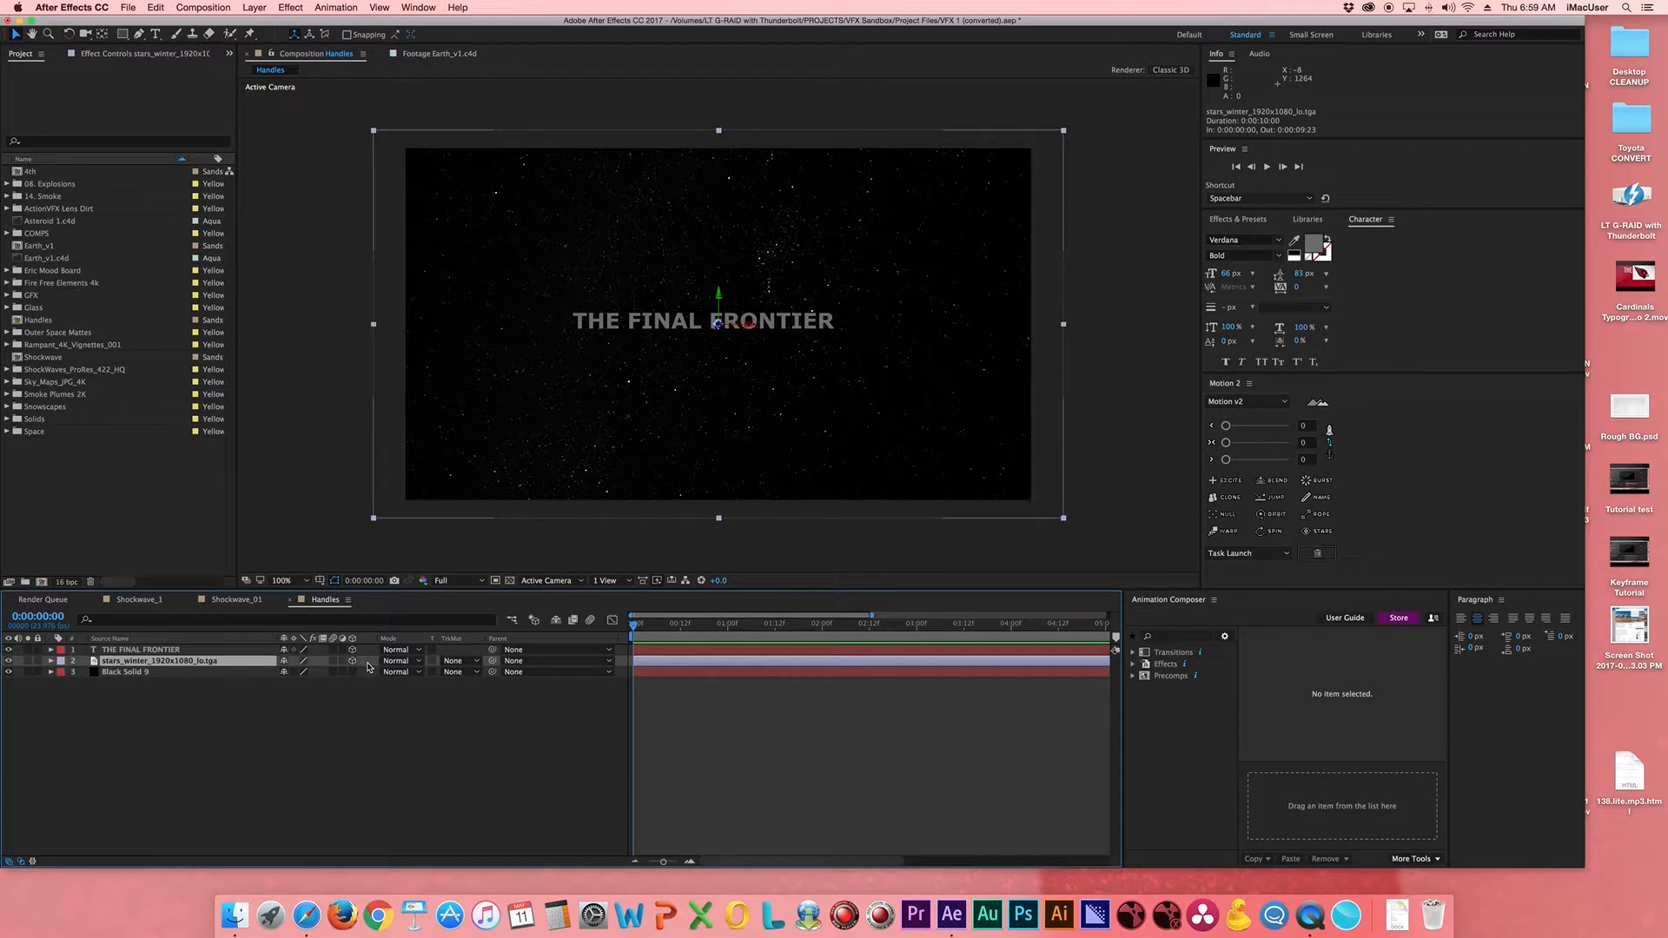
{"action": "left_click", "coordinate": [161, 652]}
- Bring the title closer with a Z position of about -890, and recentre it at about 970, 557
{"action": "key", "text": "p"}
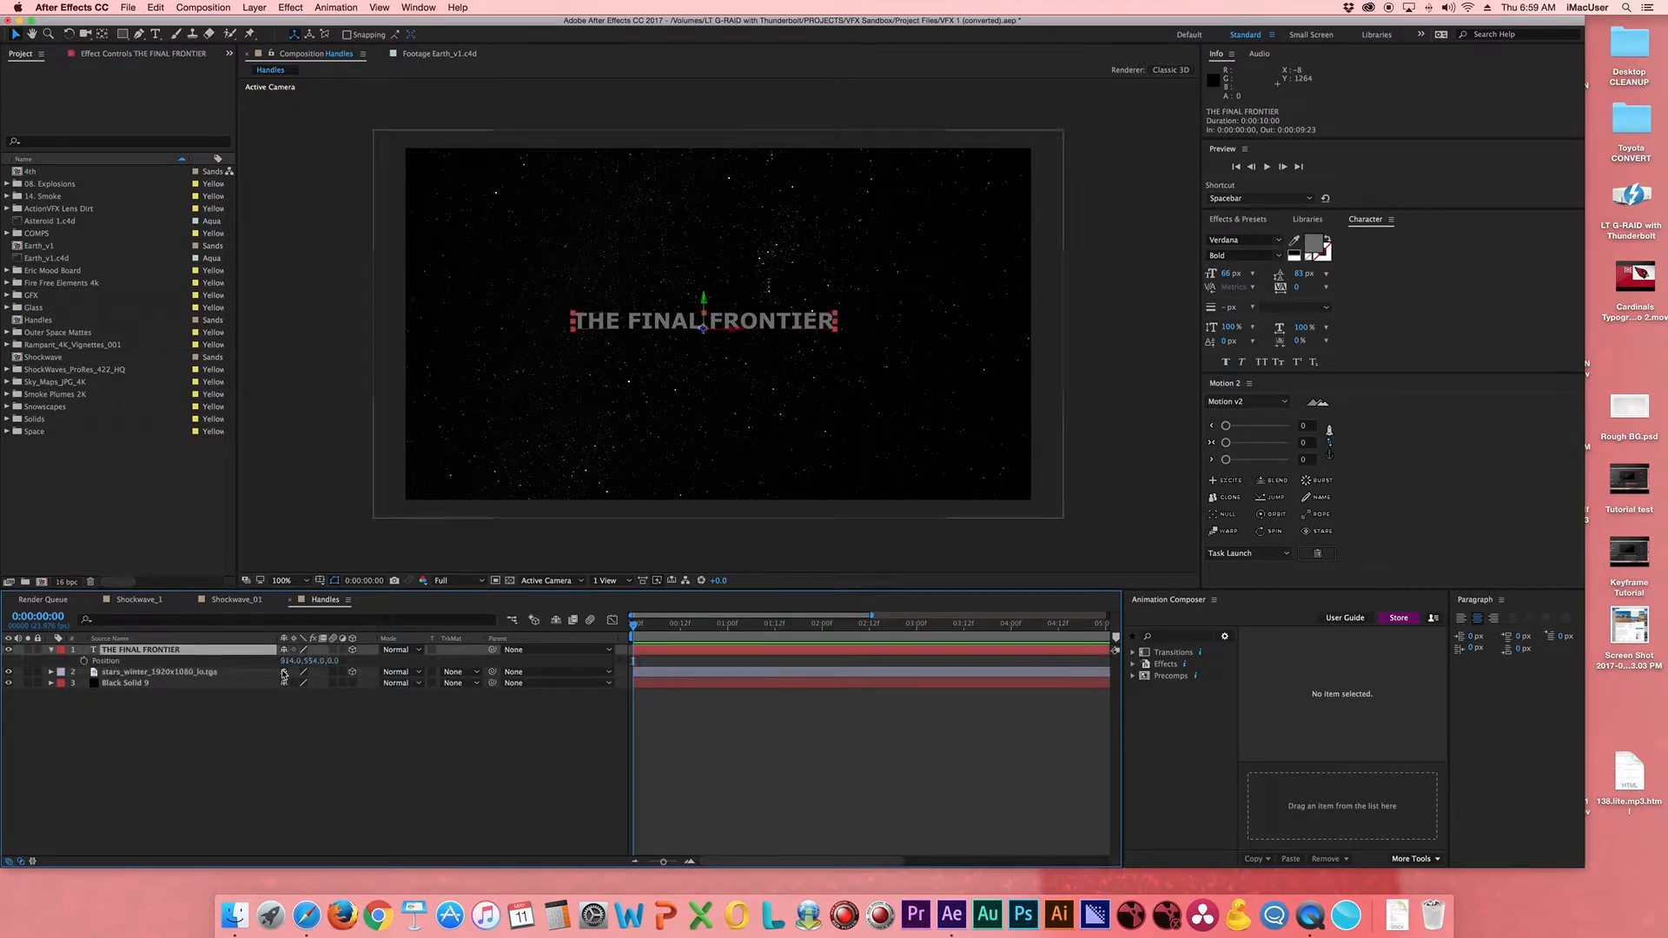
{"action": "left_click_drag", "start_coordinate": [333, 661], "coordinate": [273, 668]}
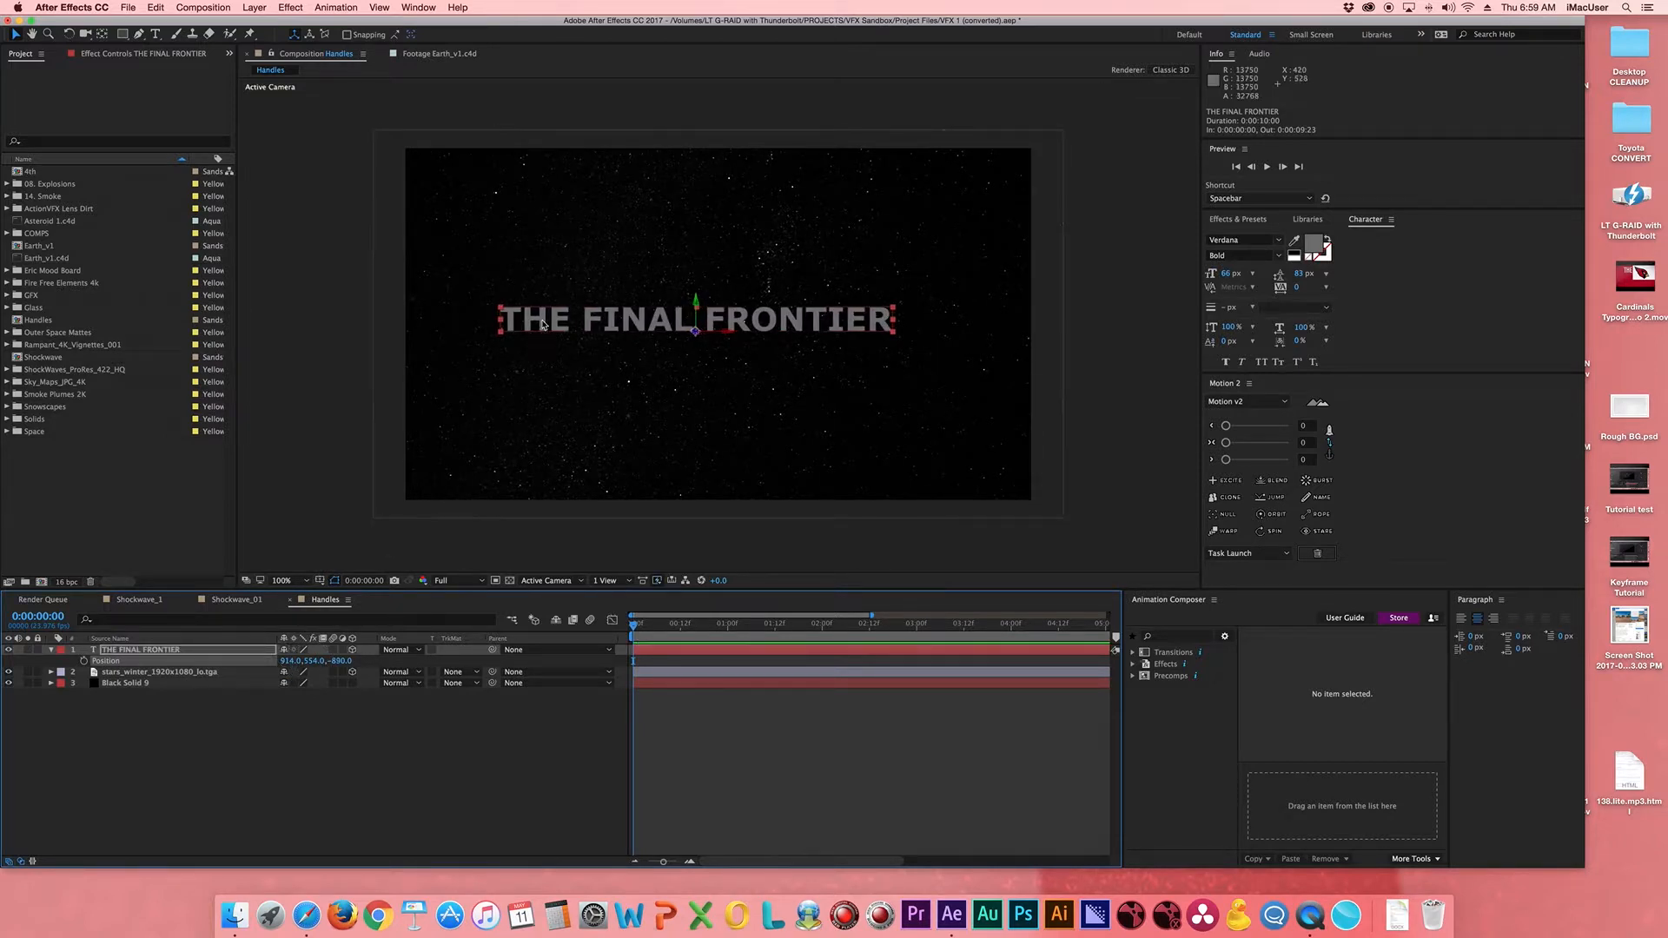
{"action": "left_click_drag", "start_coordinate": [537, 321], "coordinate": [574, 334]}
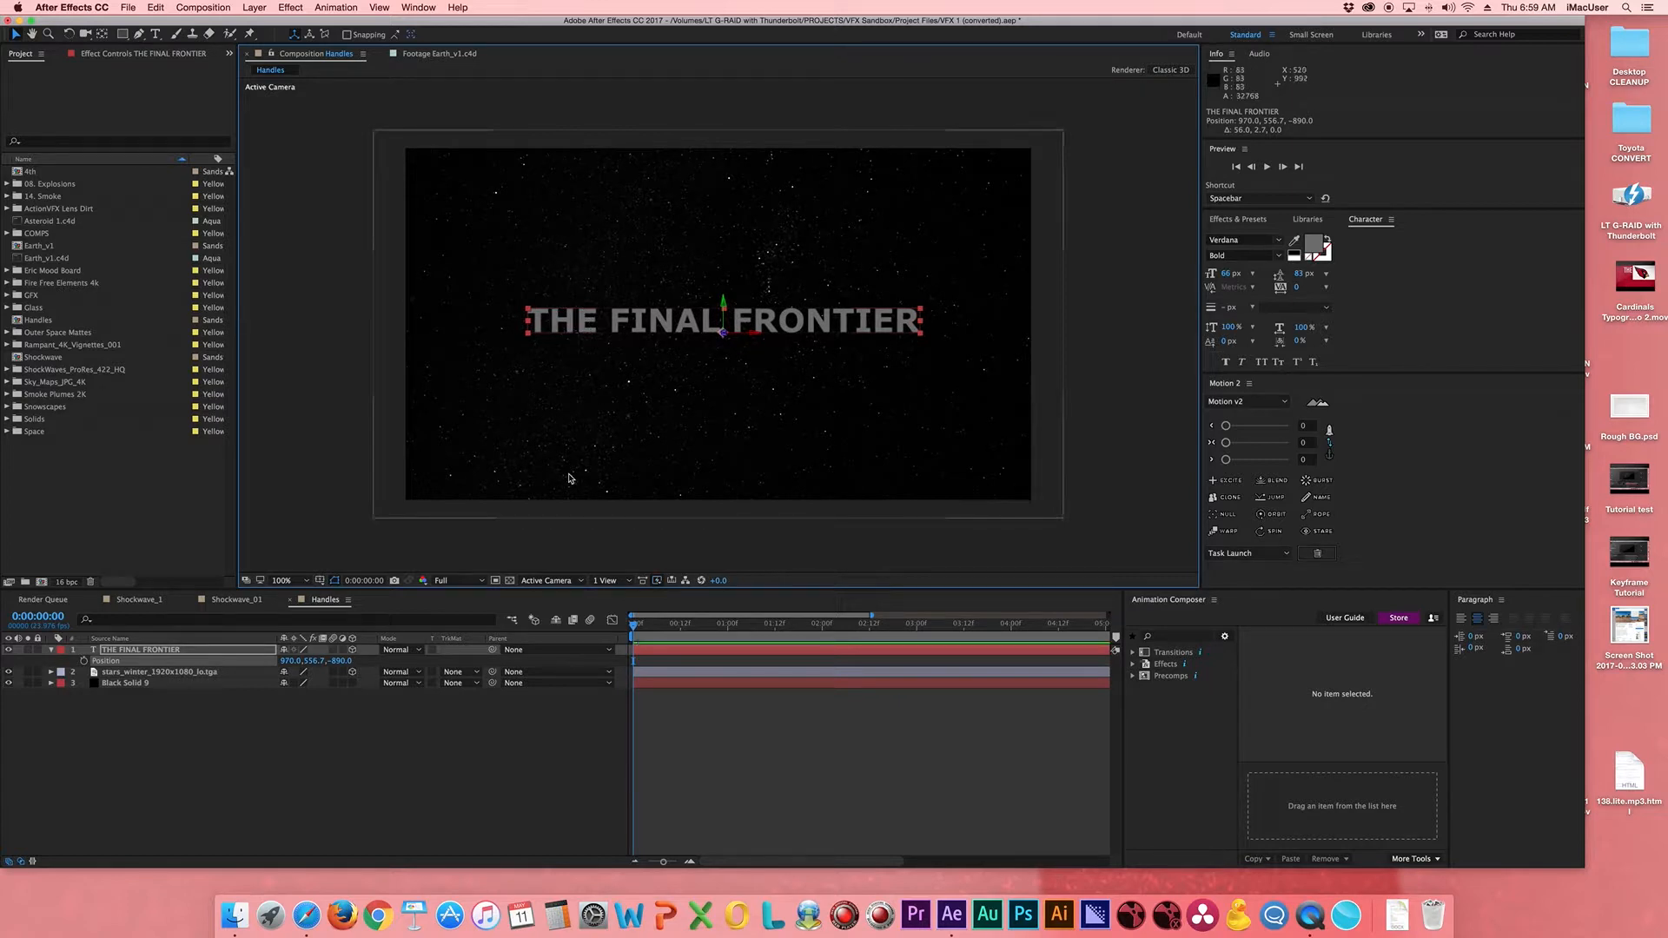
{"action": "left_click", "coordinate": [477, 733]}
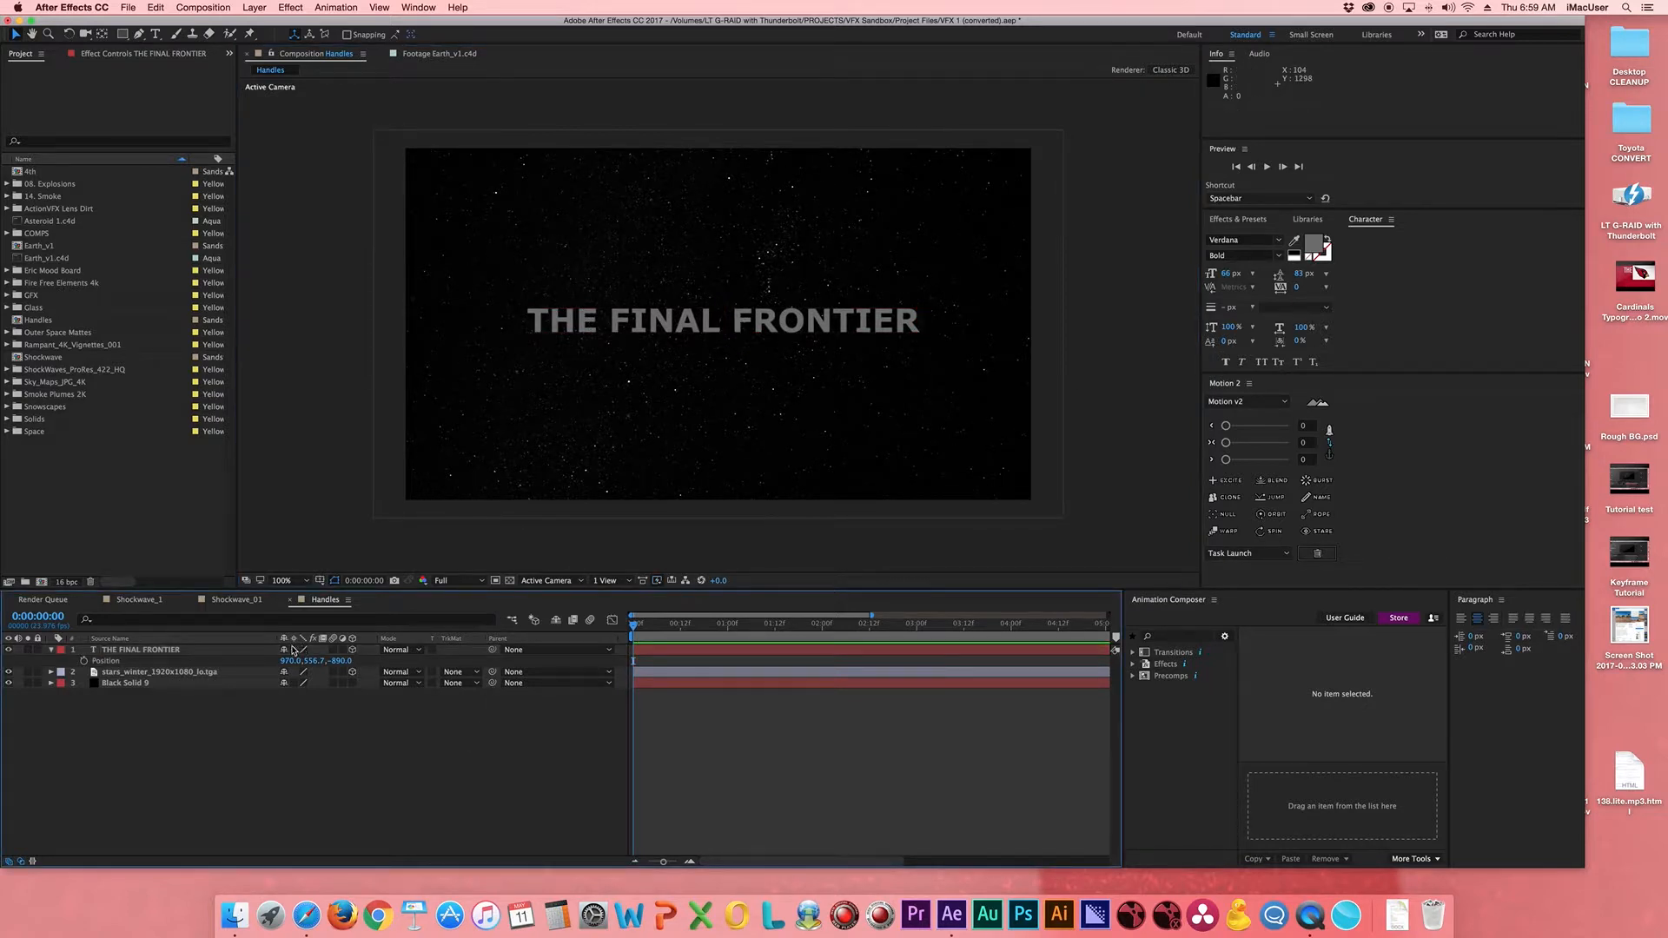
- Tighten the kerning between the O and N of FRONTIER to -40
{"action": "left_click", "coordinate": [163, 651]}
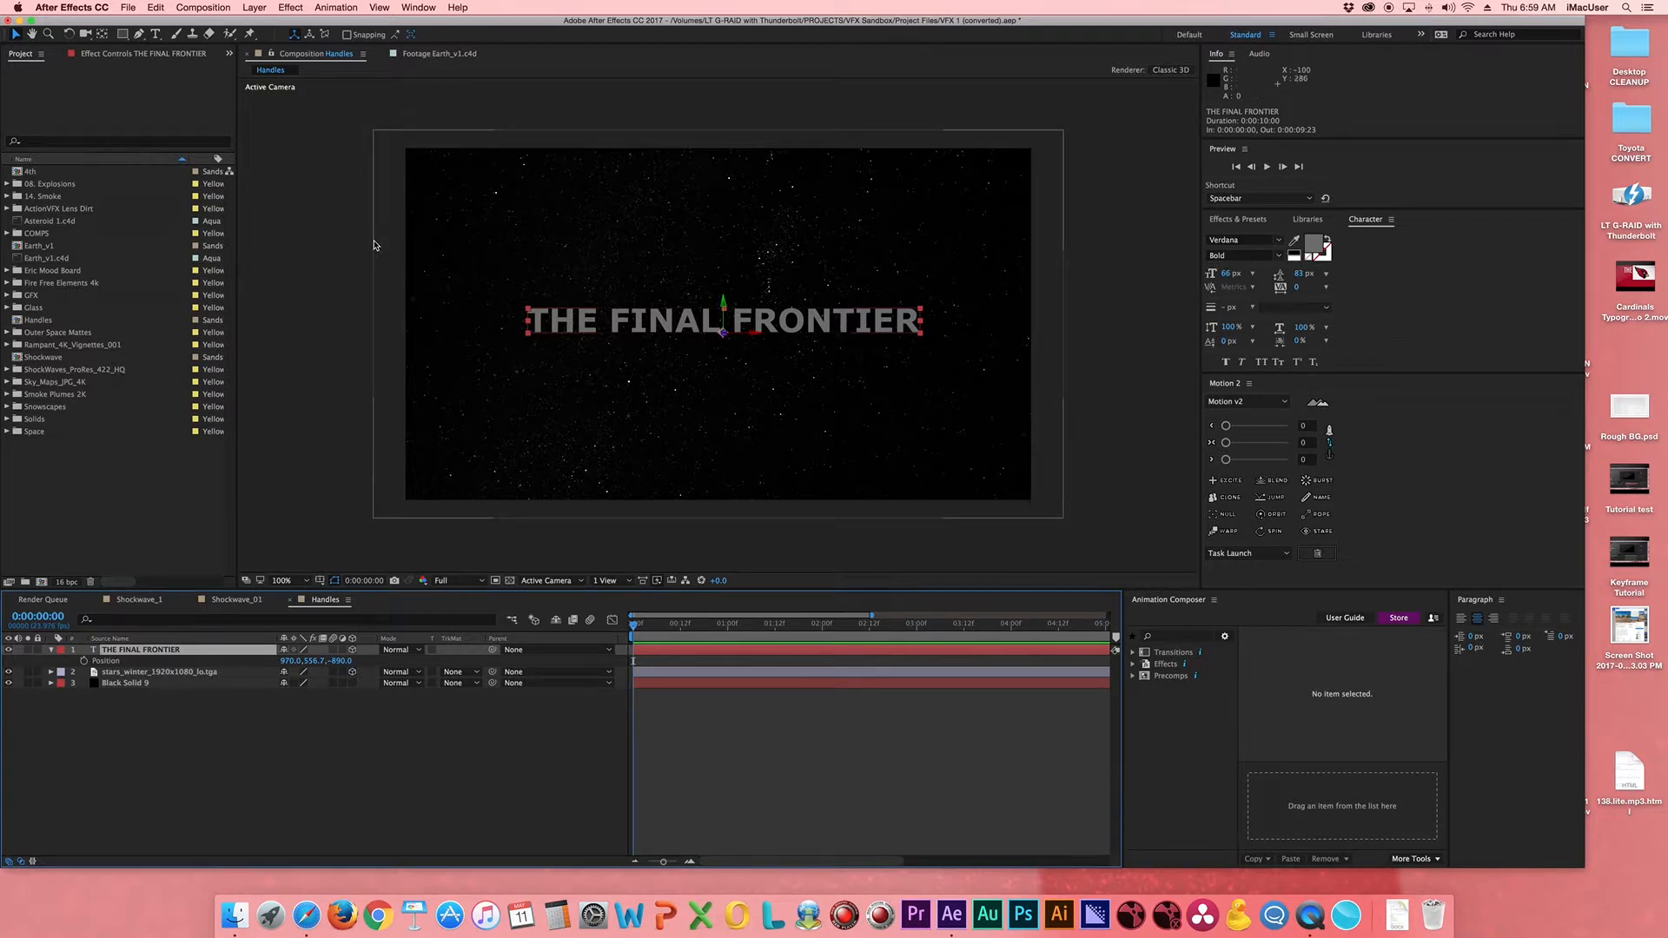
{"action": "left_click", "coordinate": [155, 35]}
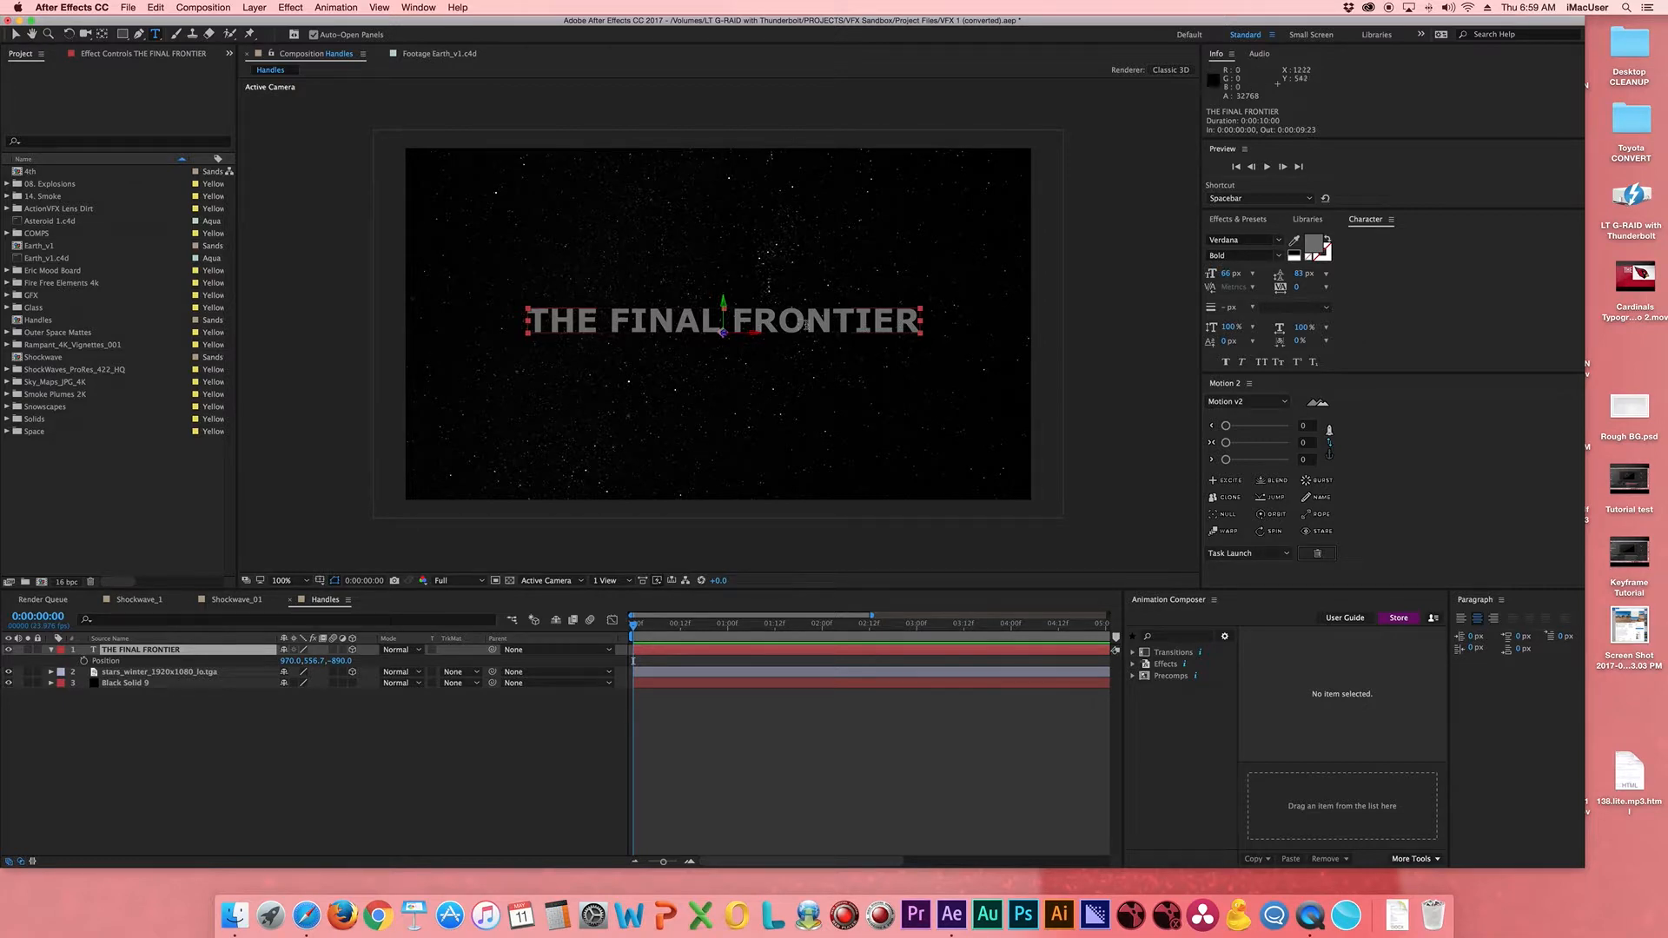
{"action": "key", "text": "period"}
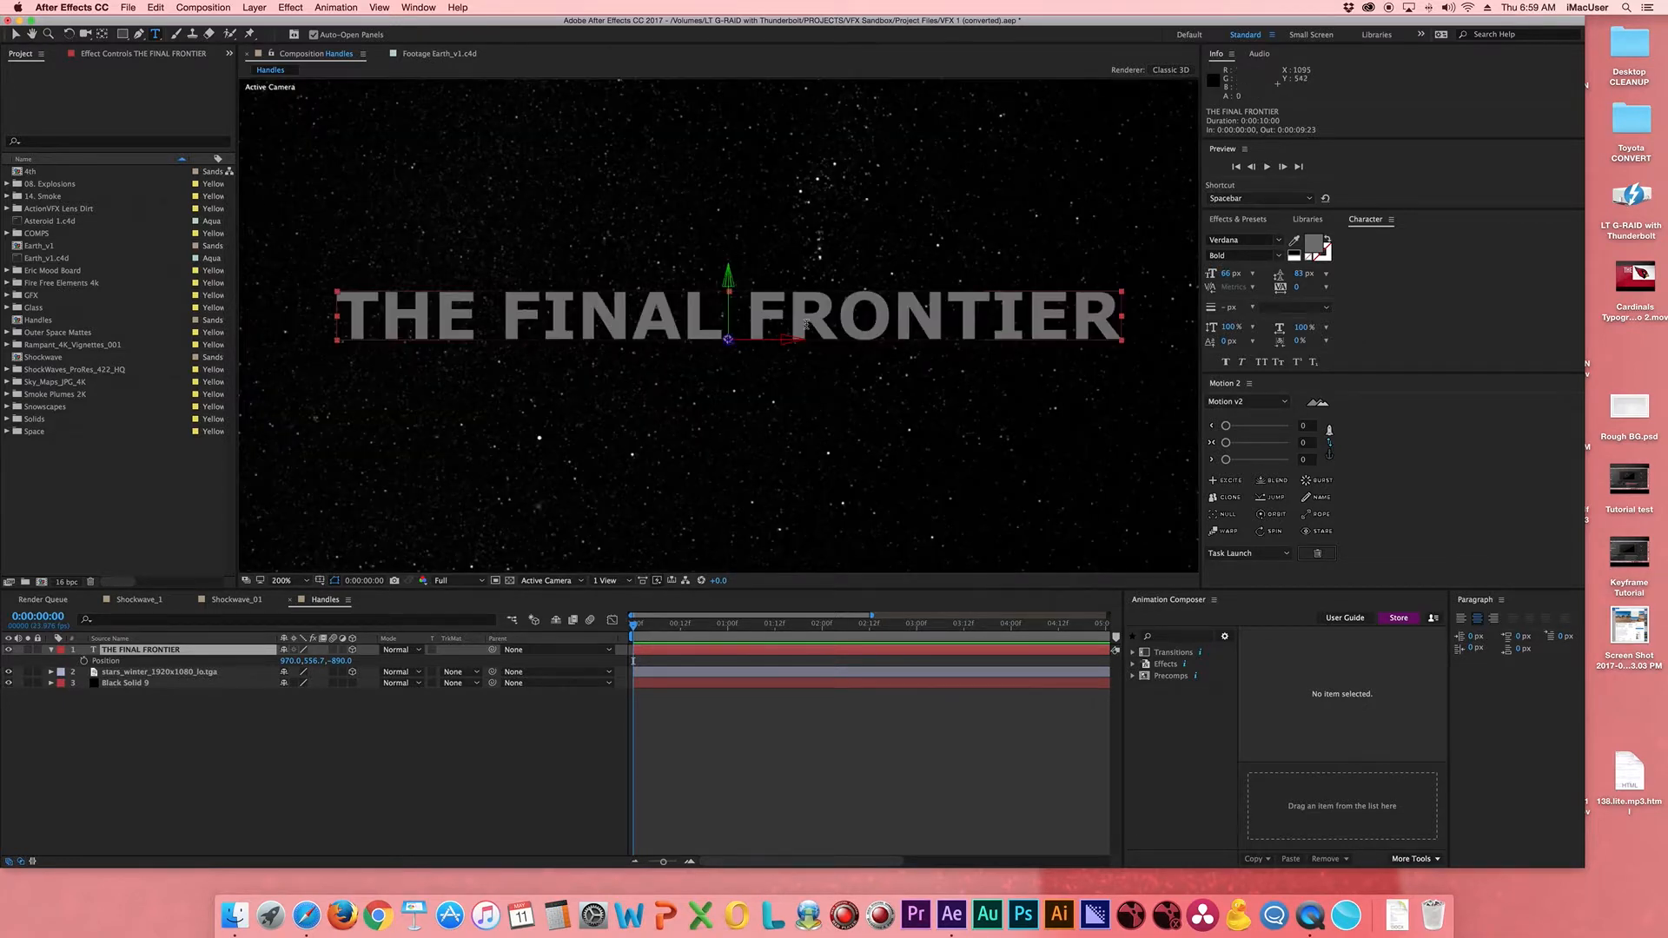
{"action": "left_click", "coordinate": [894, 323]}
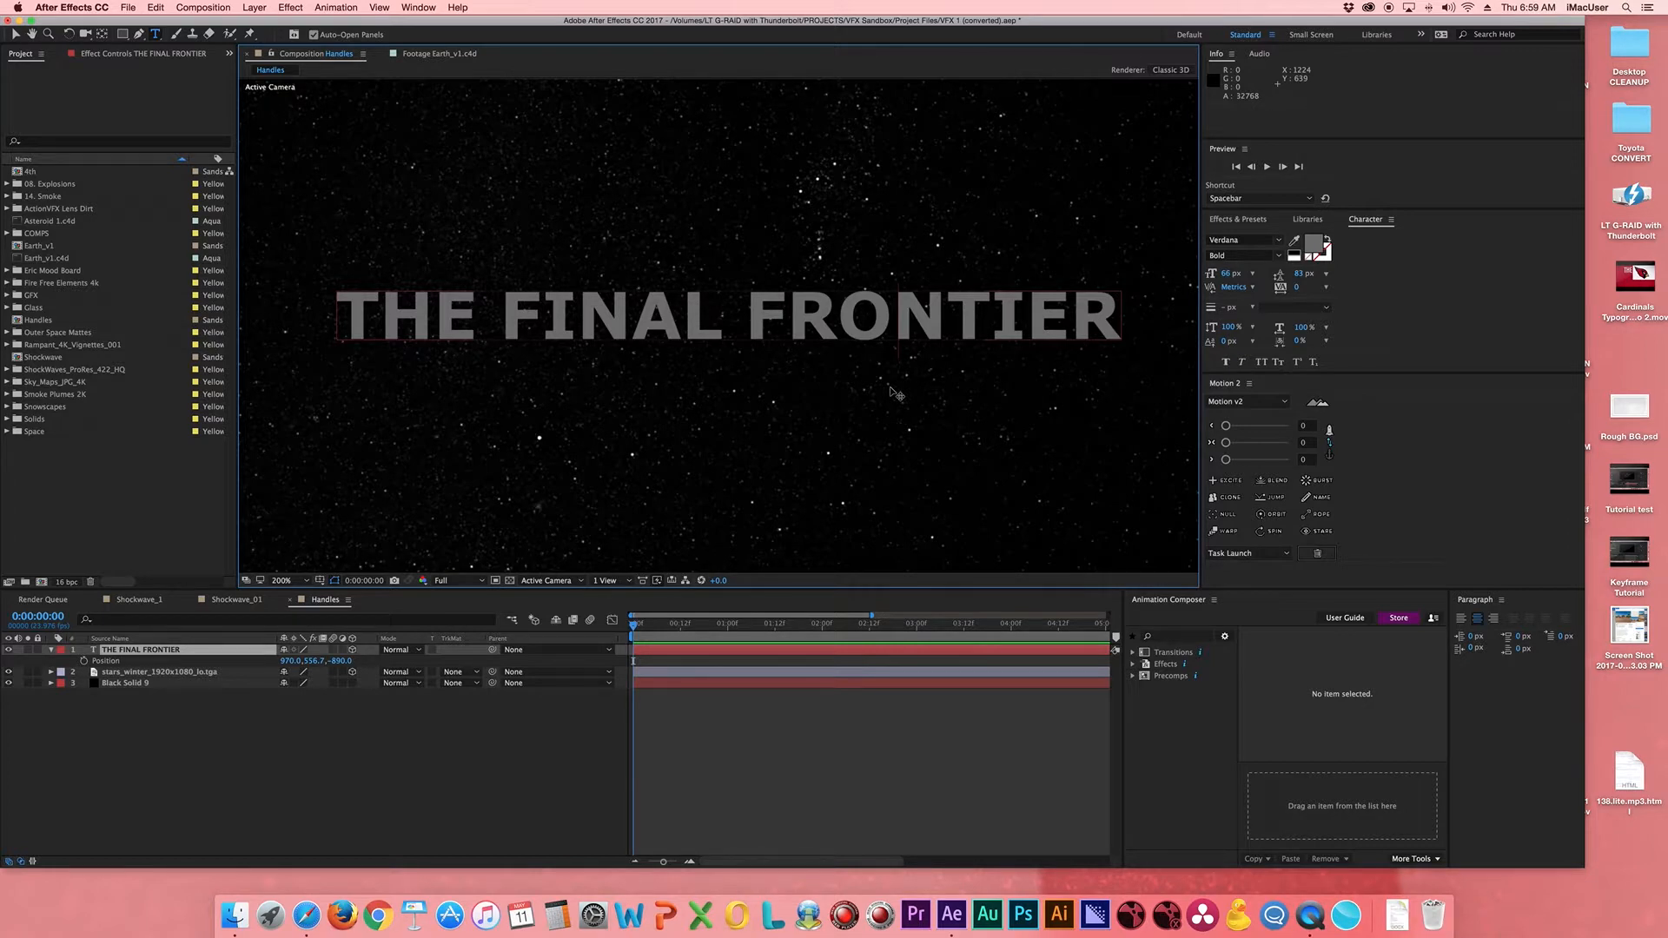
{"action": "key", "text": "alt+Left"}
{"action": "key", "text": "alt+Left"}
{"action": "key", "text": "alt+Left"}
{"action": "key", "text": "alt+Left"}
{"action": "key", "text": "alt+Left"}
{"action": "key", "text": "alt+Right"}
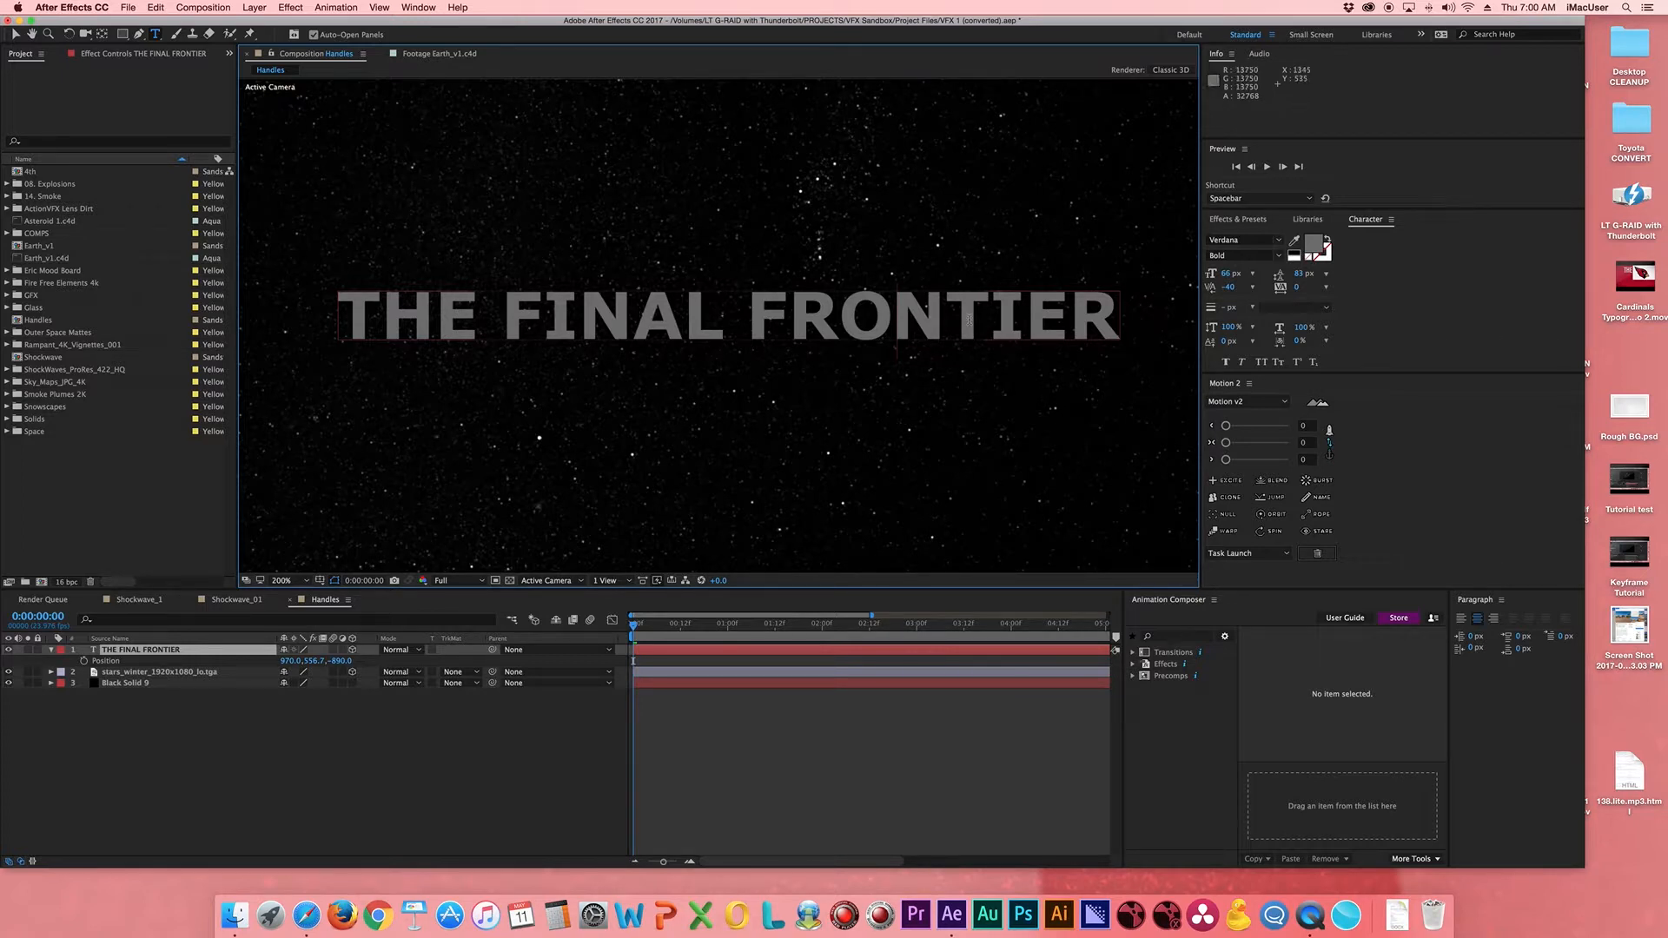
- Tighten the kerning in FRONTIER to -40 between the final E and R, and to -60 between the first R and O
{"action": "left_click", "coordinate": [1073, 317]}
{"action": "key", "text": "alt+Right"}
{"action": "key", "text": "alt+Left"}
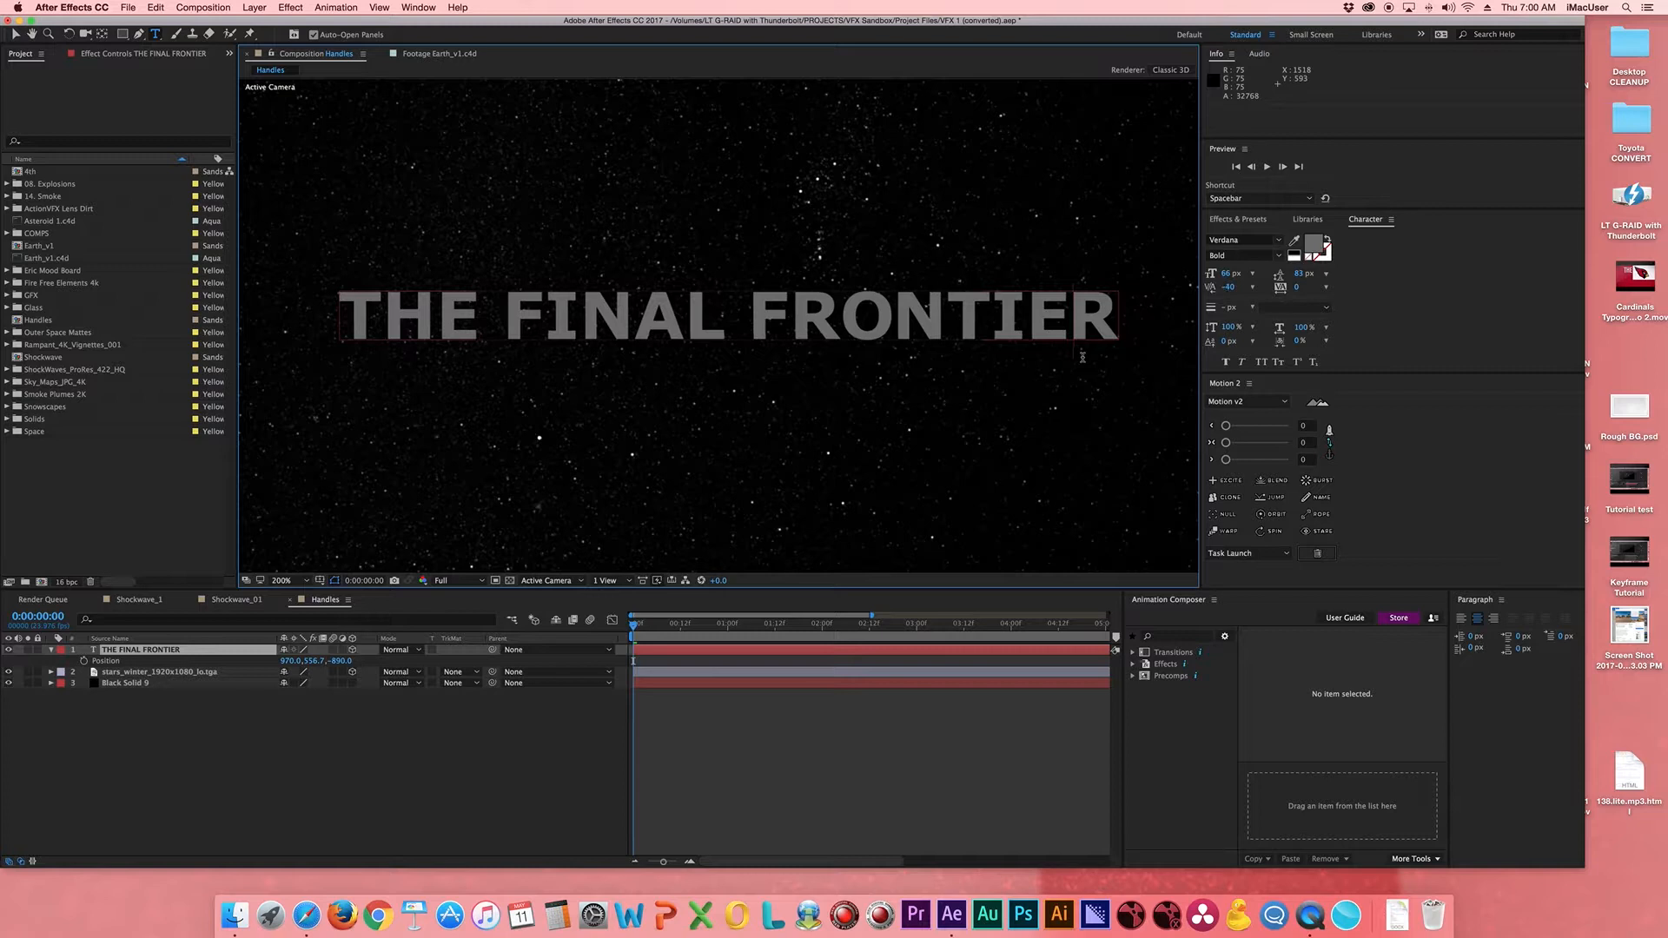
{"action": "left_click", "coordinate": [862, 340]}
{"action": "key", "text": "alt+Left"}
{"action": "key", "text": "alt+Left"}
{"action": "key", "text": "alt+Left"}
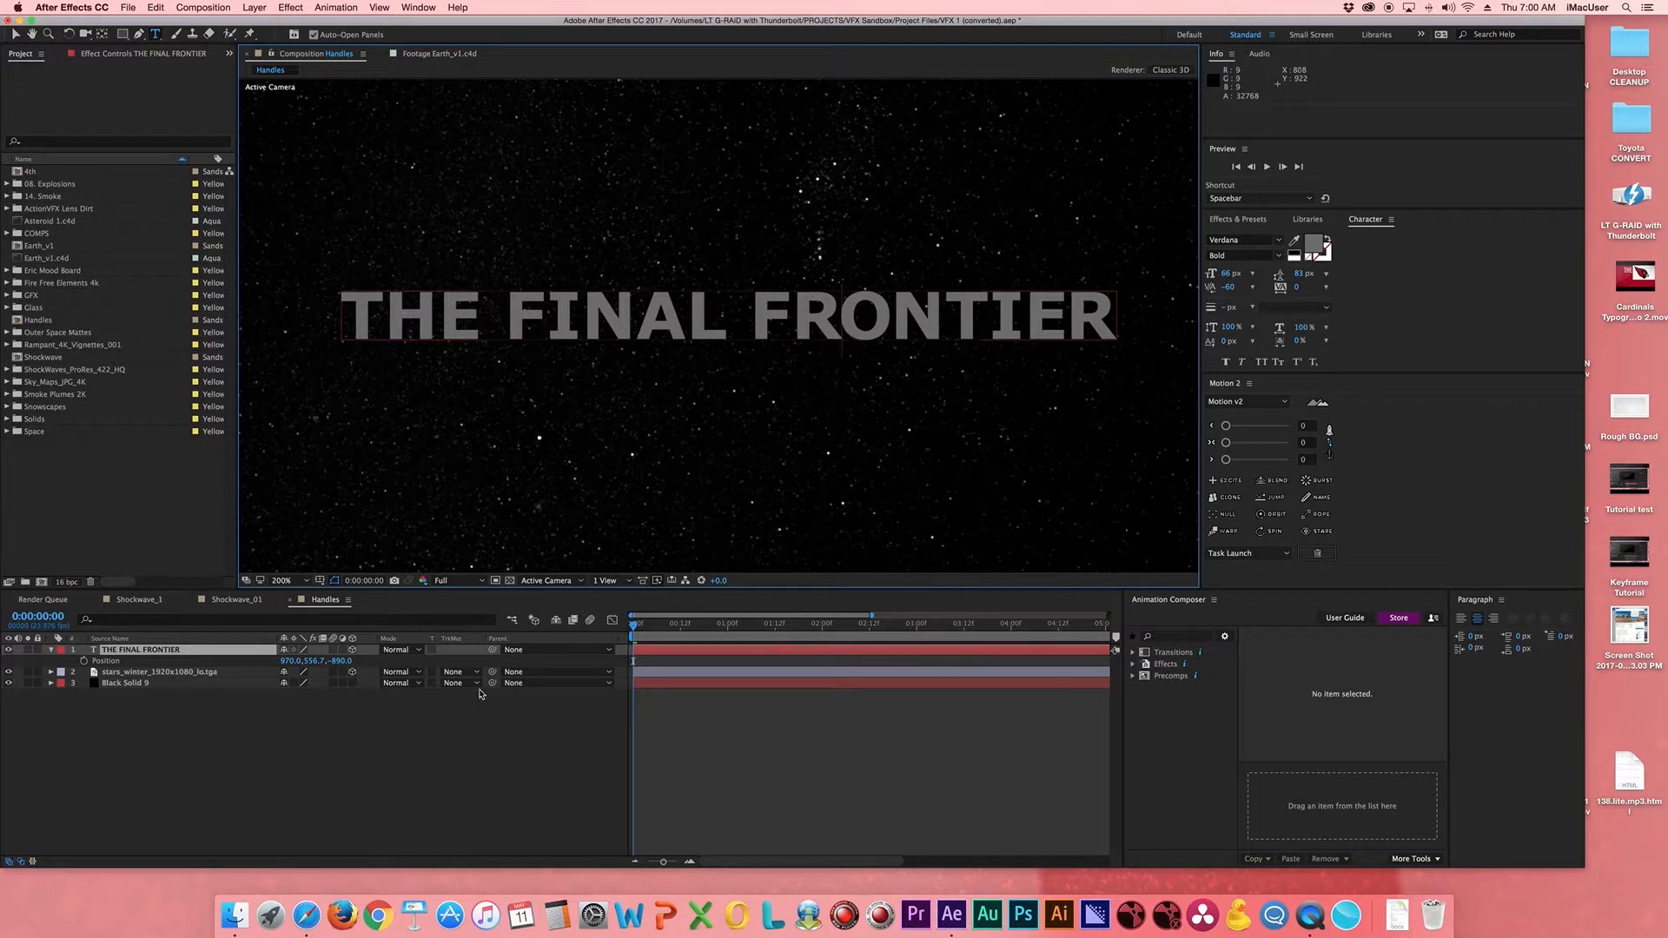
{"action": "left_click", "coordinate": [470, 734]}
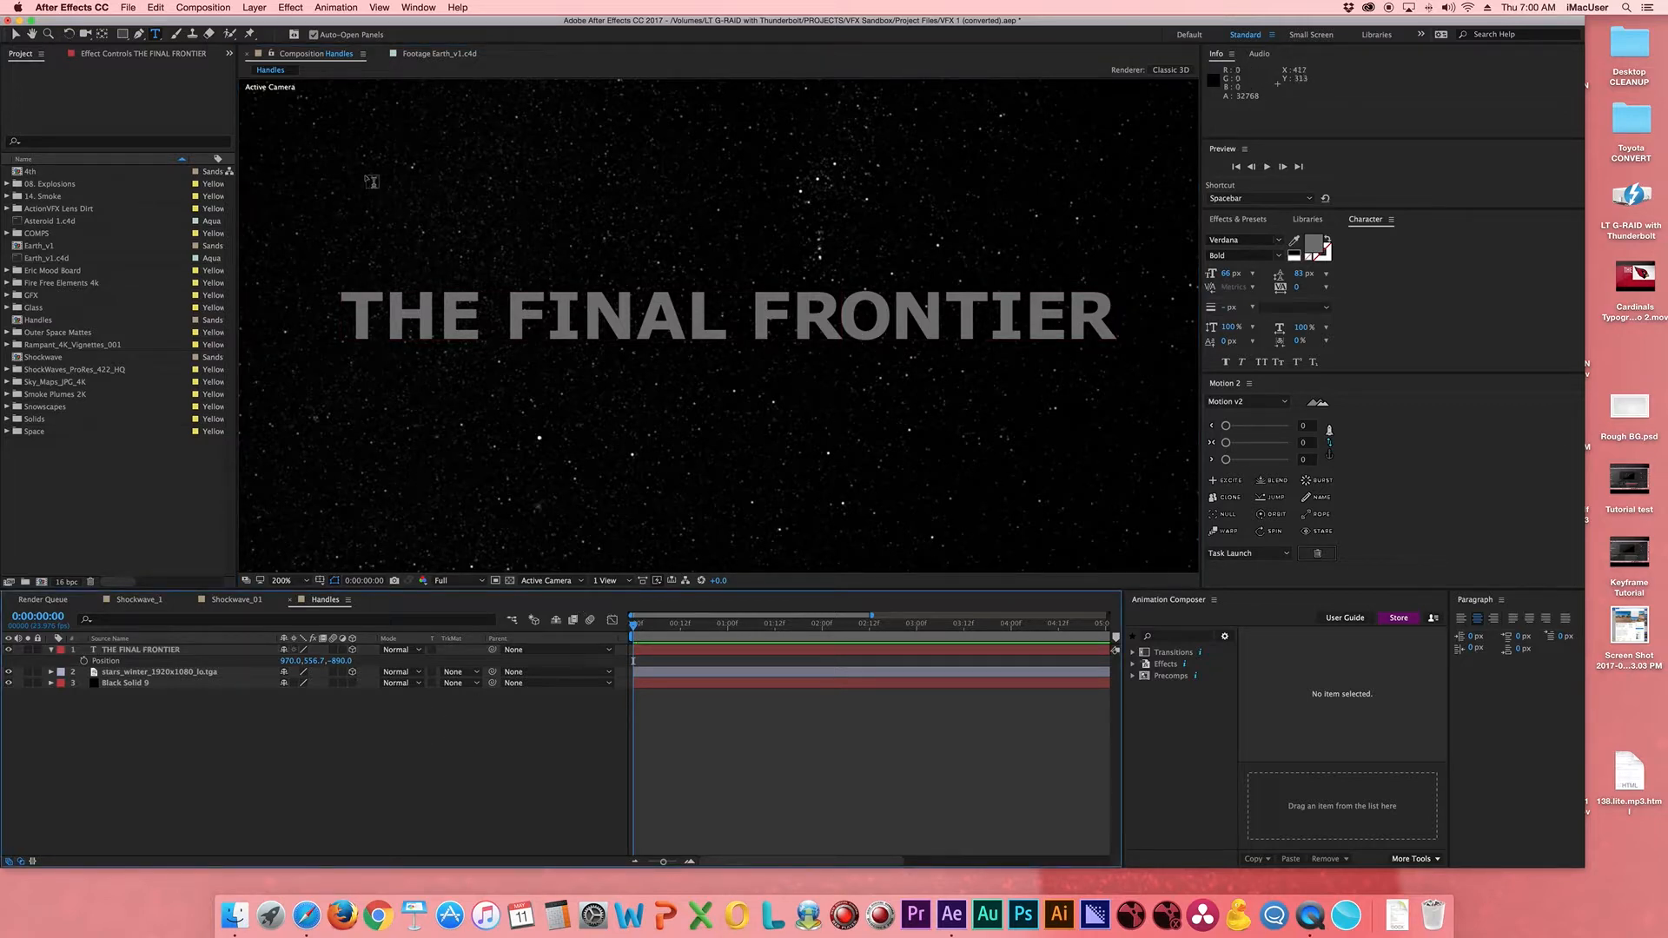
{"action": "key", "text": "comma"}
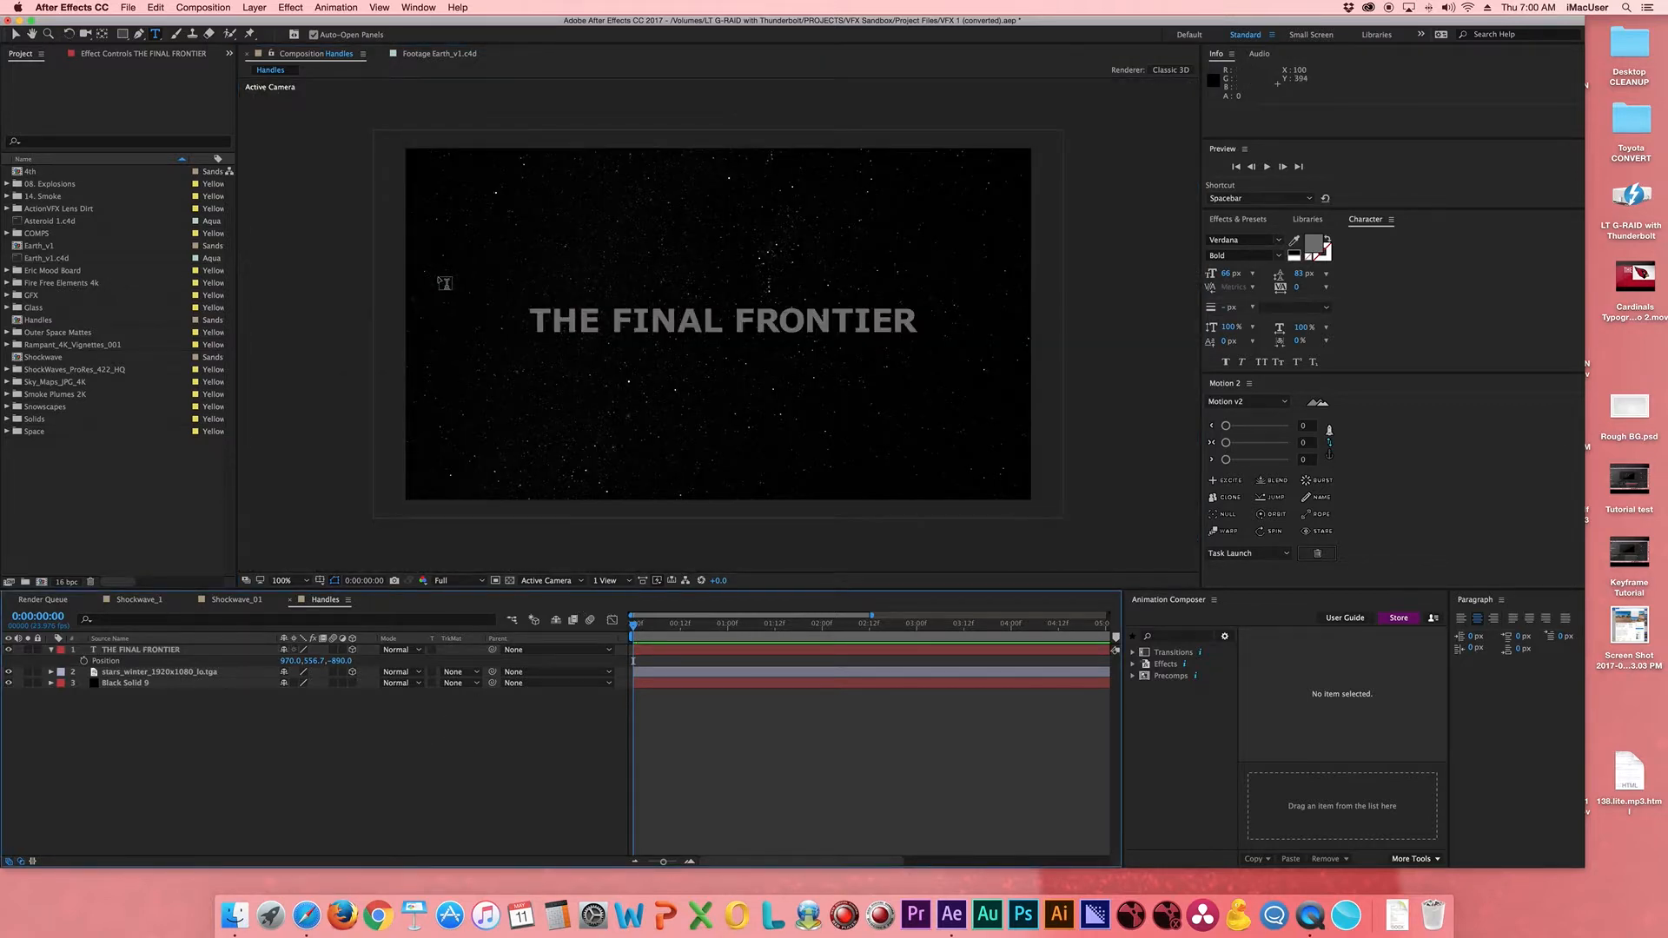
- Add a two-node camera named Camera 1 with the 35mm preset
{"action": "left_click", "coordinate": [254, 7]}
{"action": "mouse_move", "coordinate": [396, 28]}
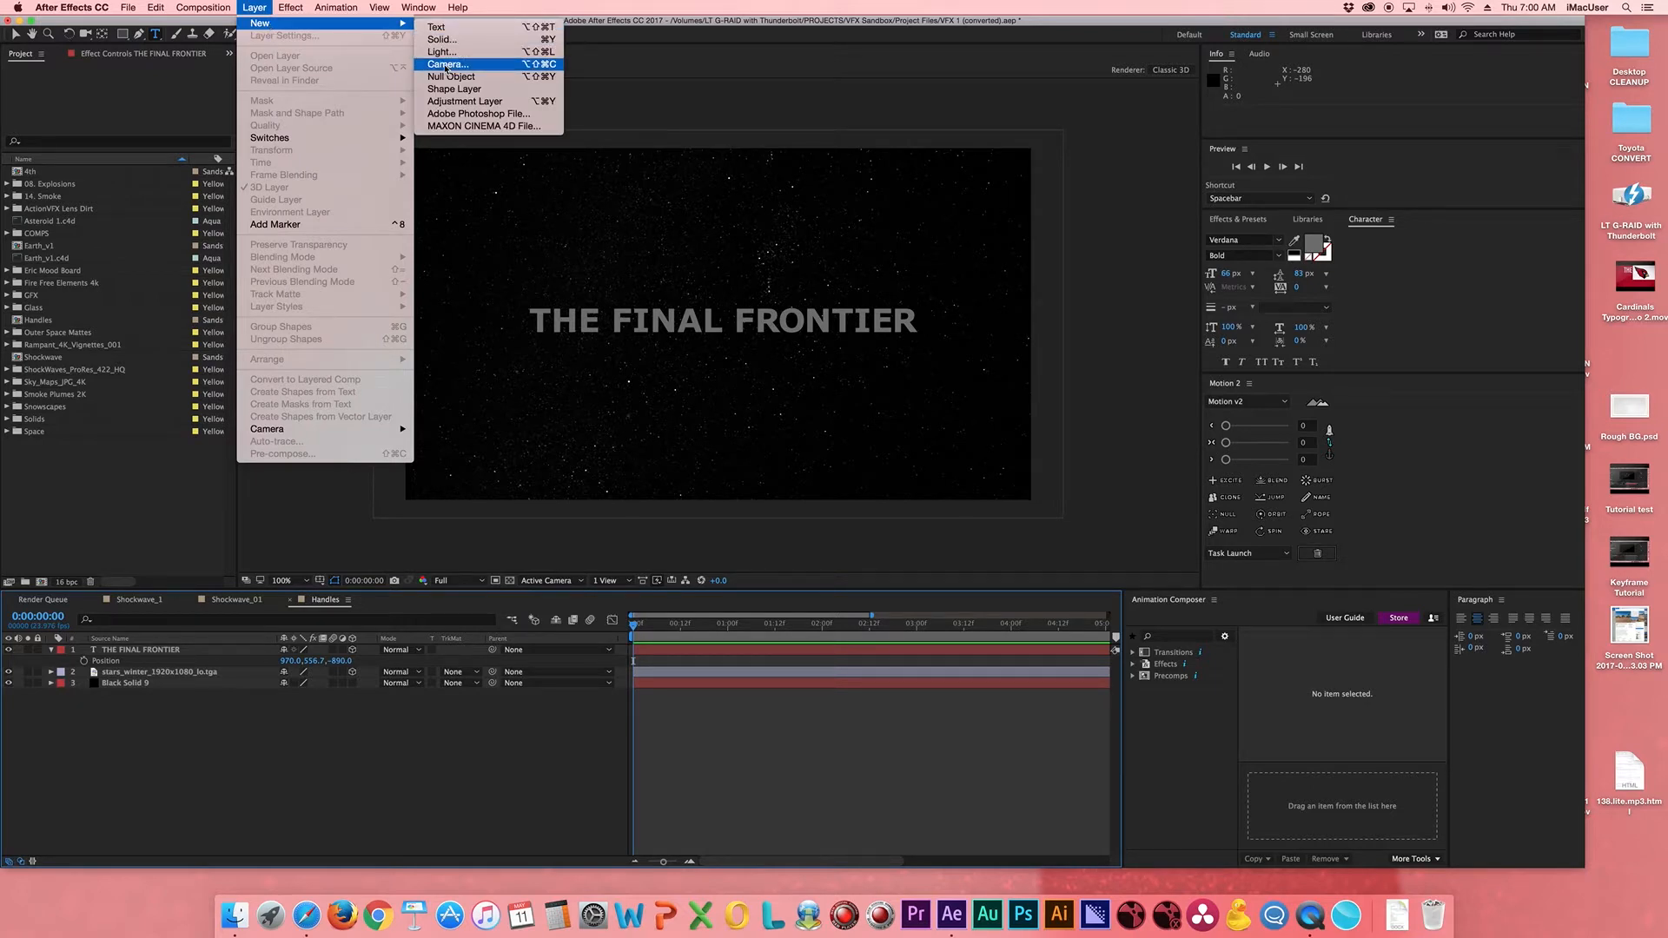
{"action": "left_click", "coordinate": [448, 65]}
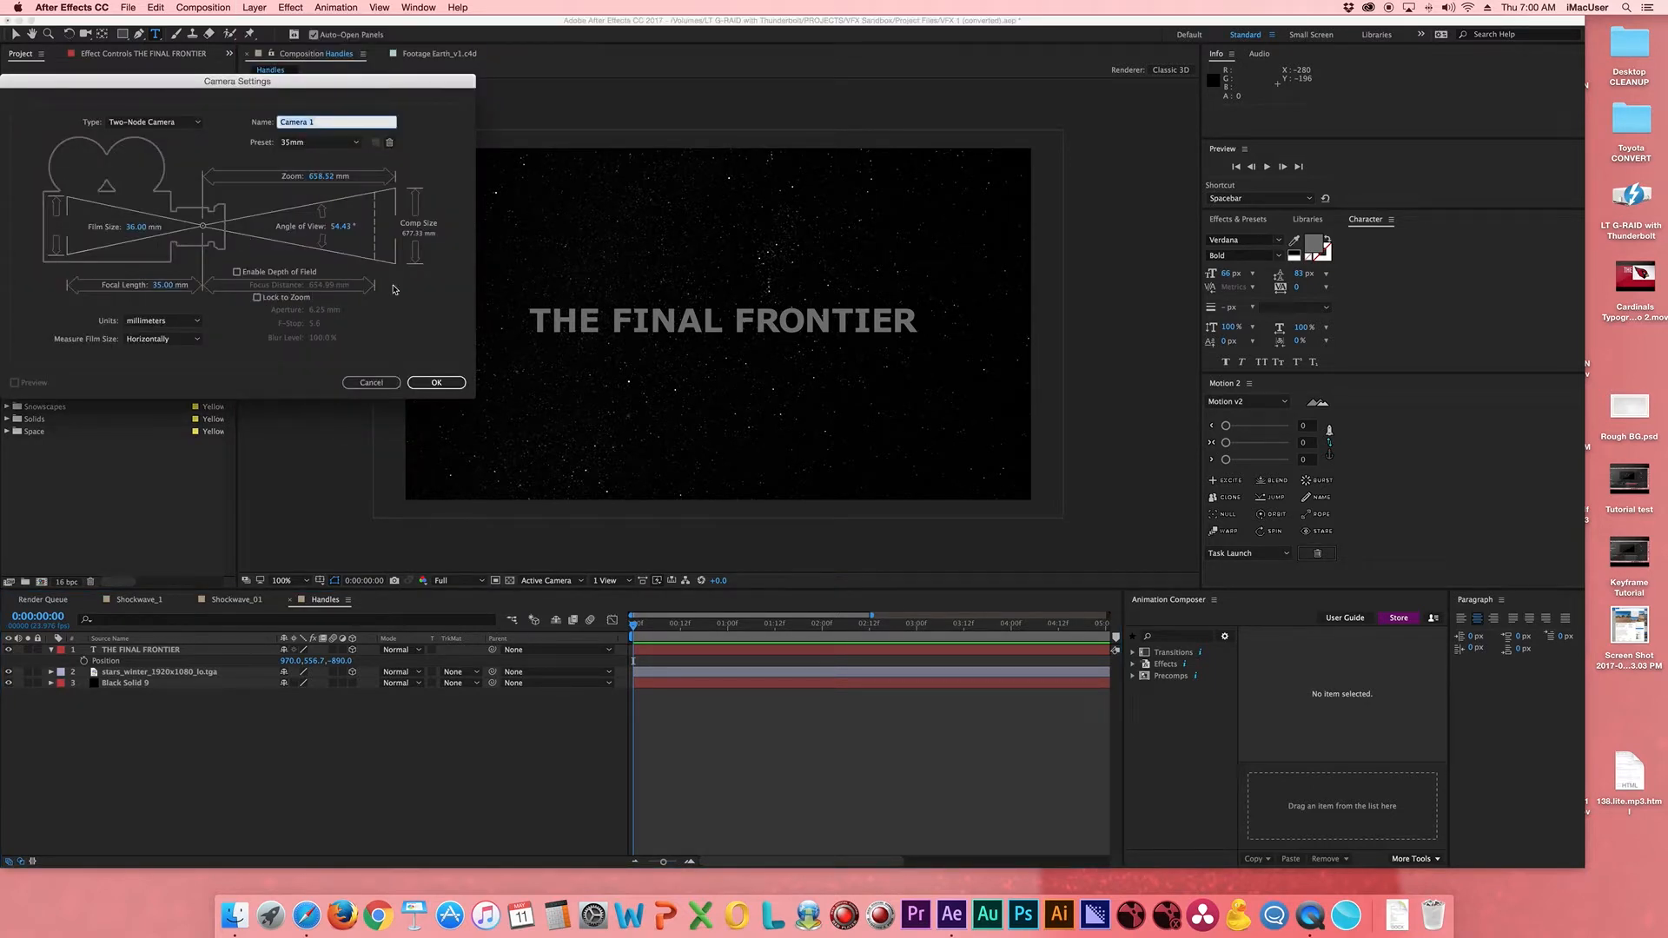
{"action": "left_click", "coordinate": [437, 383]}
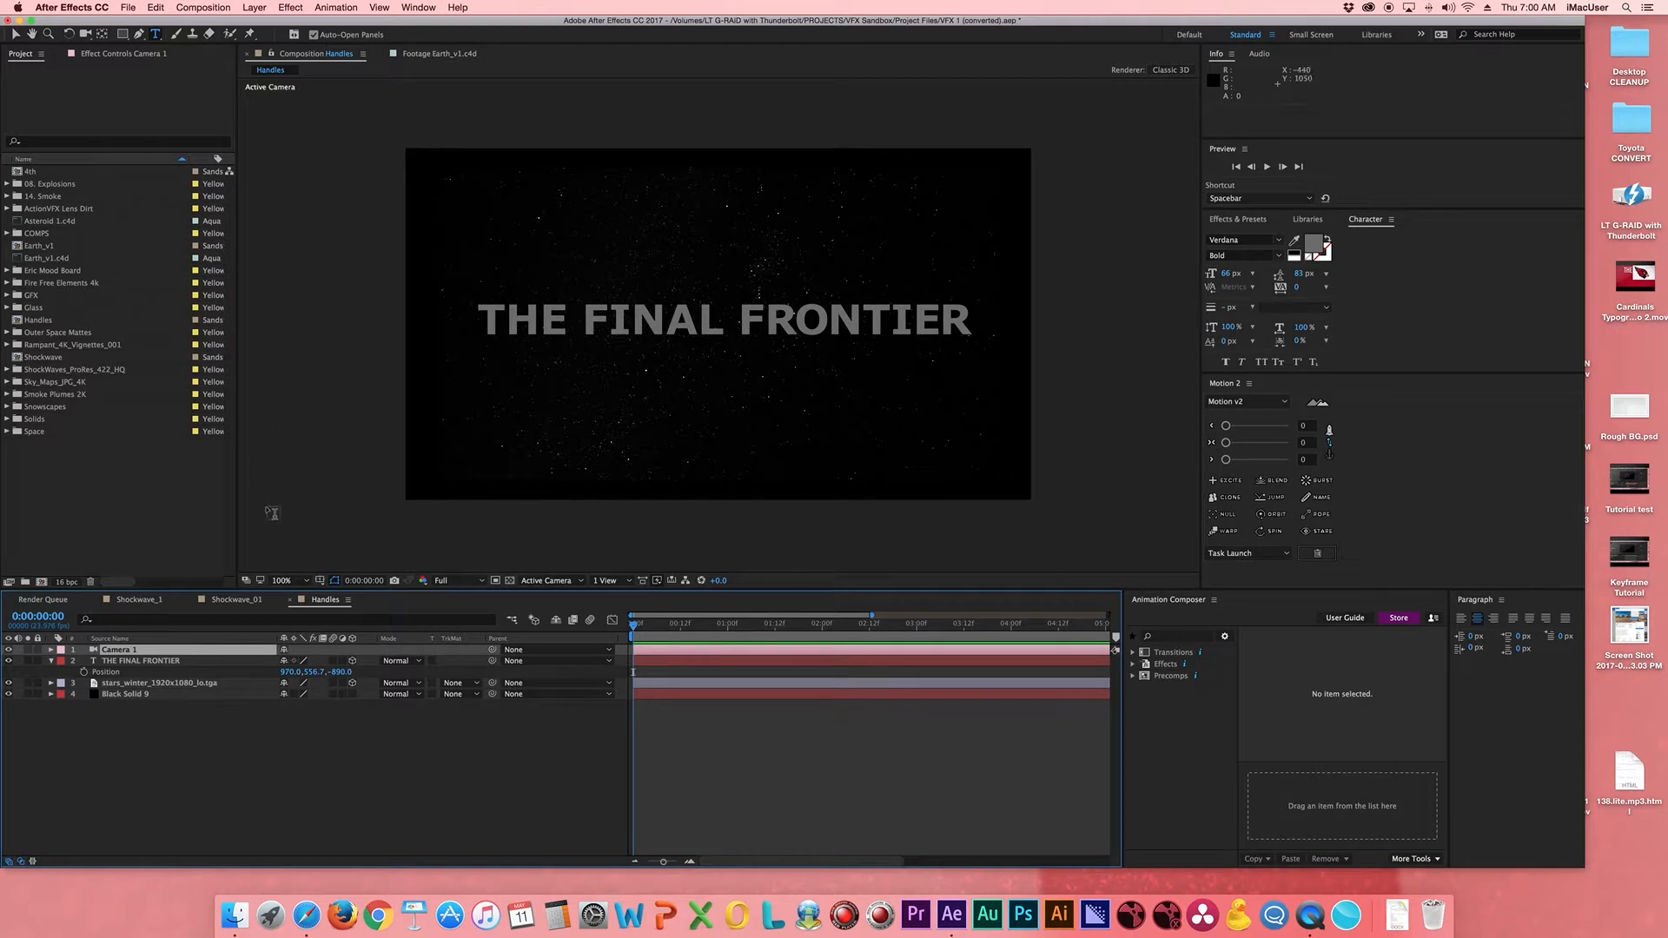
- Add a null object, place it directly beneath Camera 1 in the layer order, and make it 3D
{"action": "left_click", "coordinate": [291, 8]}
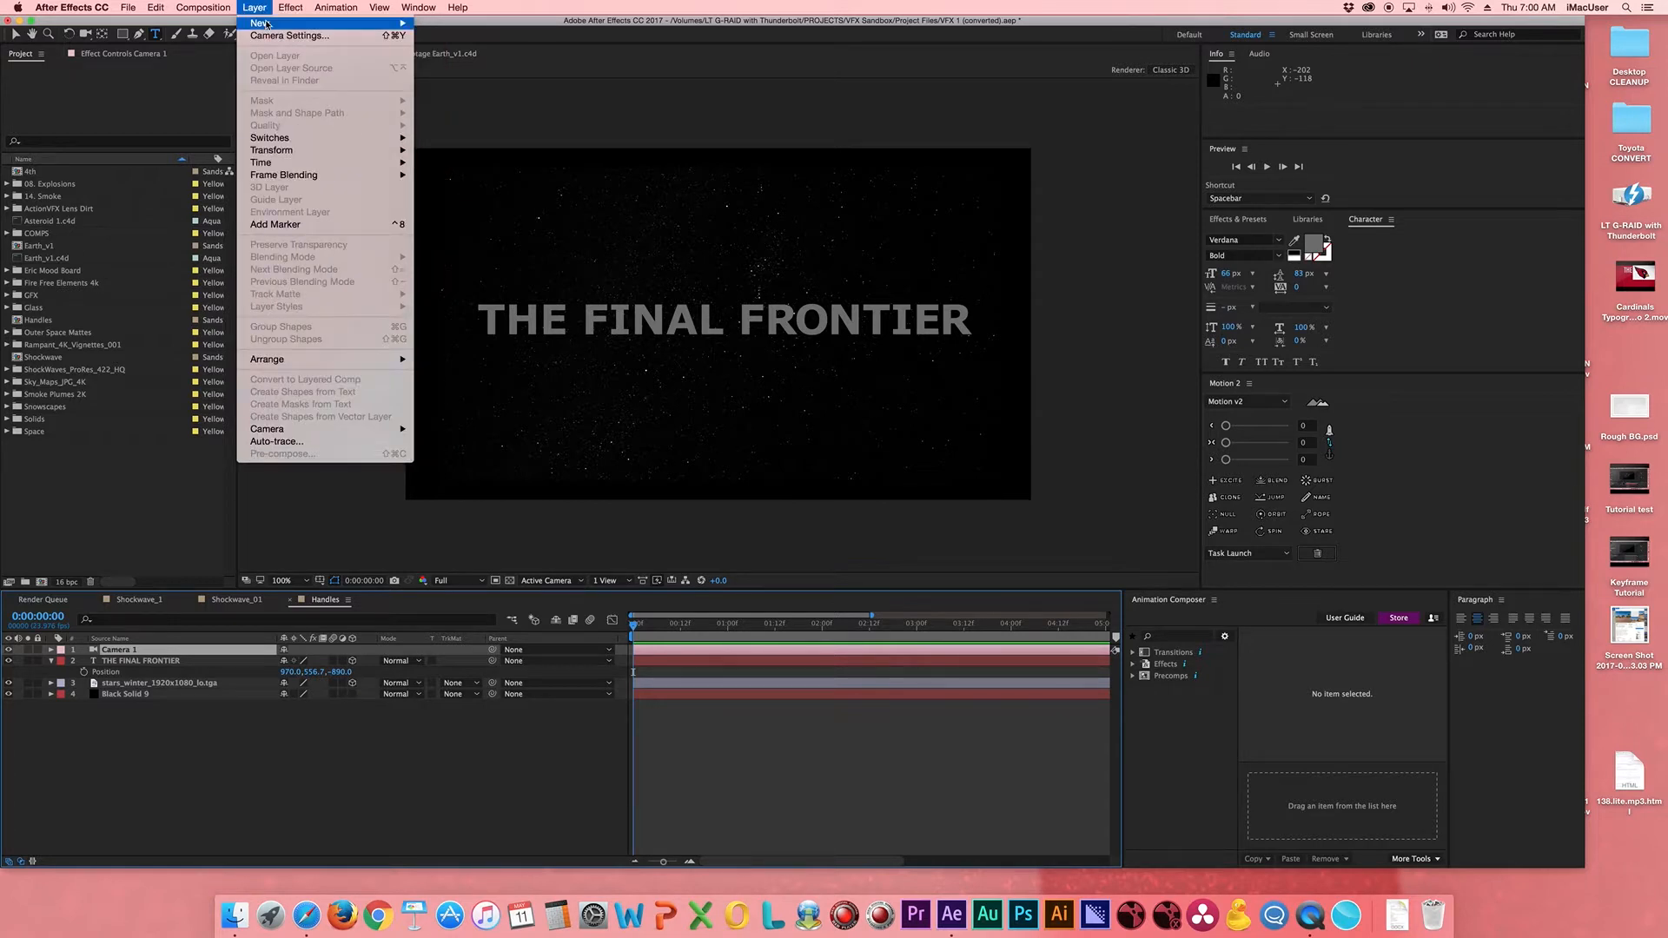
{"action": "mouse_move", "coordinate": [313, 26]}
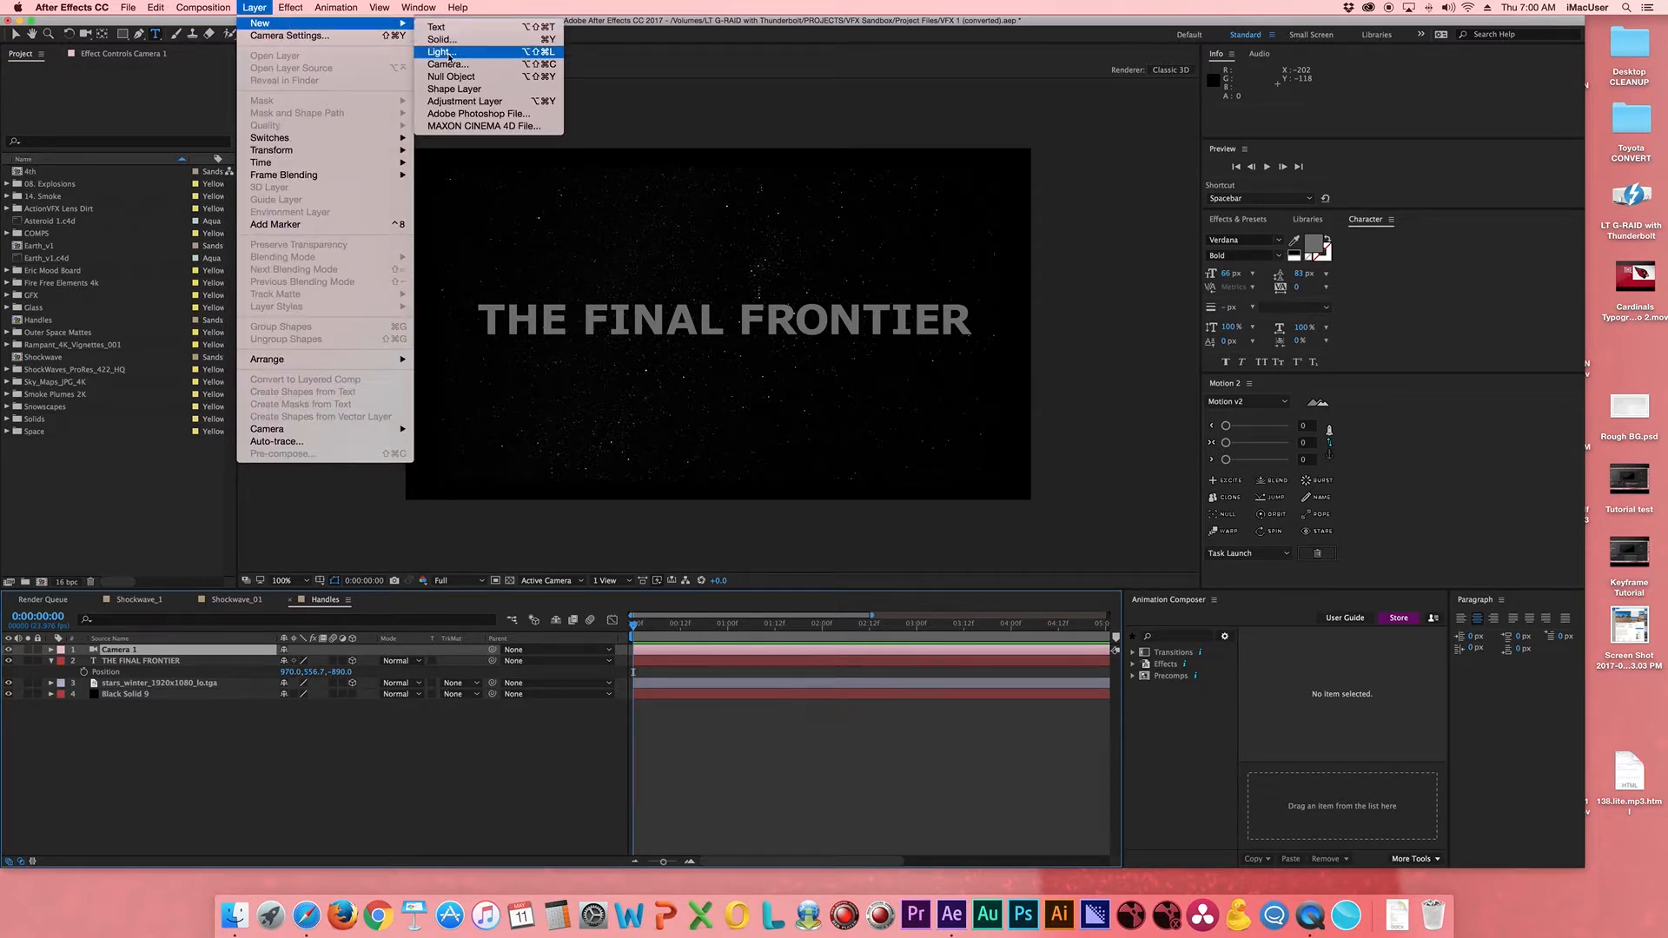
{"action": "left_click", "coordinate": [448, 76]}
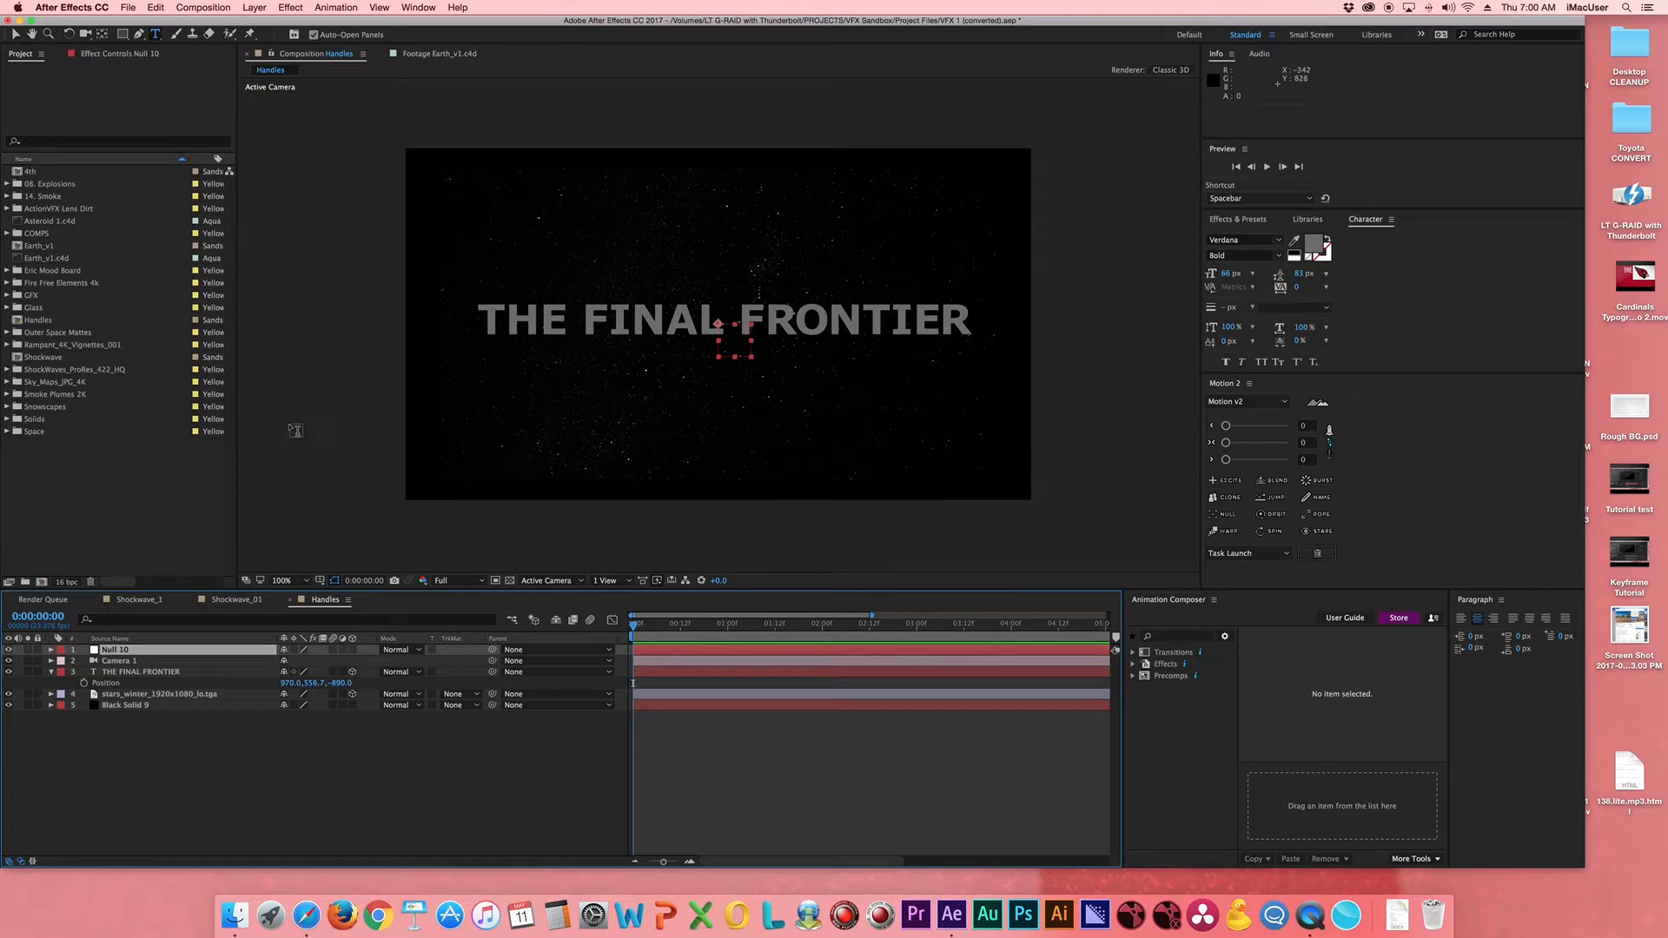
{"action": "left_click_drag", "start_coordinate": [114, 650], "coordinate": [119, 665]}
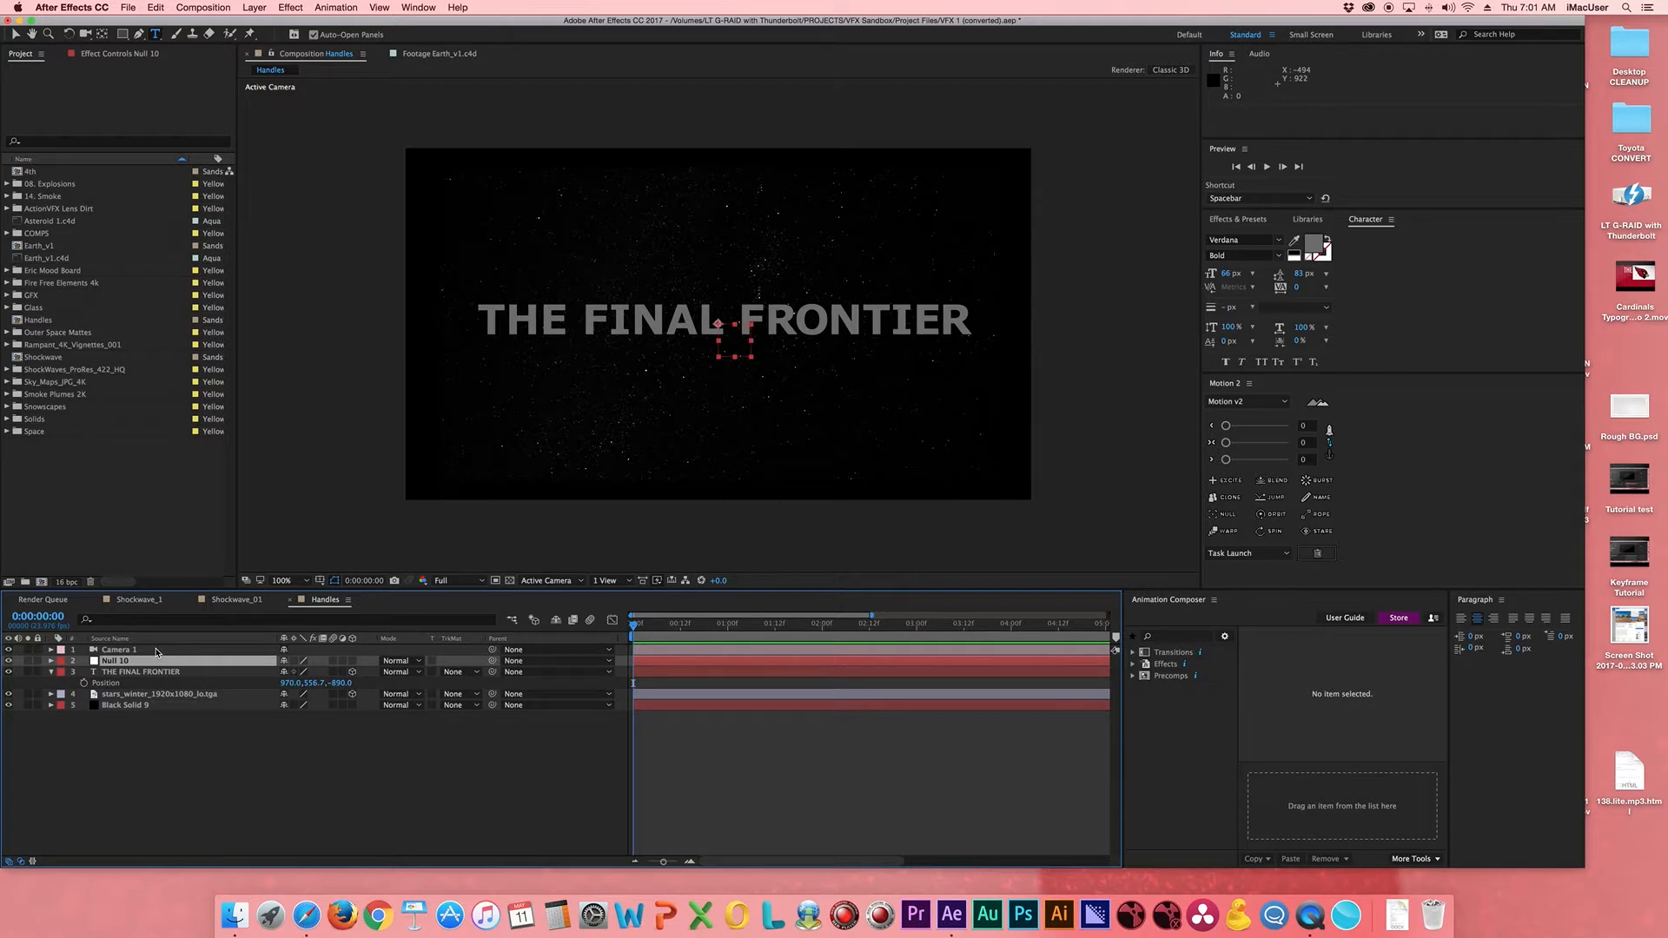
{"action": "left_click", "coordinate": [352, 662]}
- Give the null layer a yellow label and parent Camera 1 to it
{"action": "left_click", "coordinate": [61, 662]}
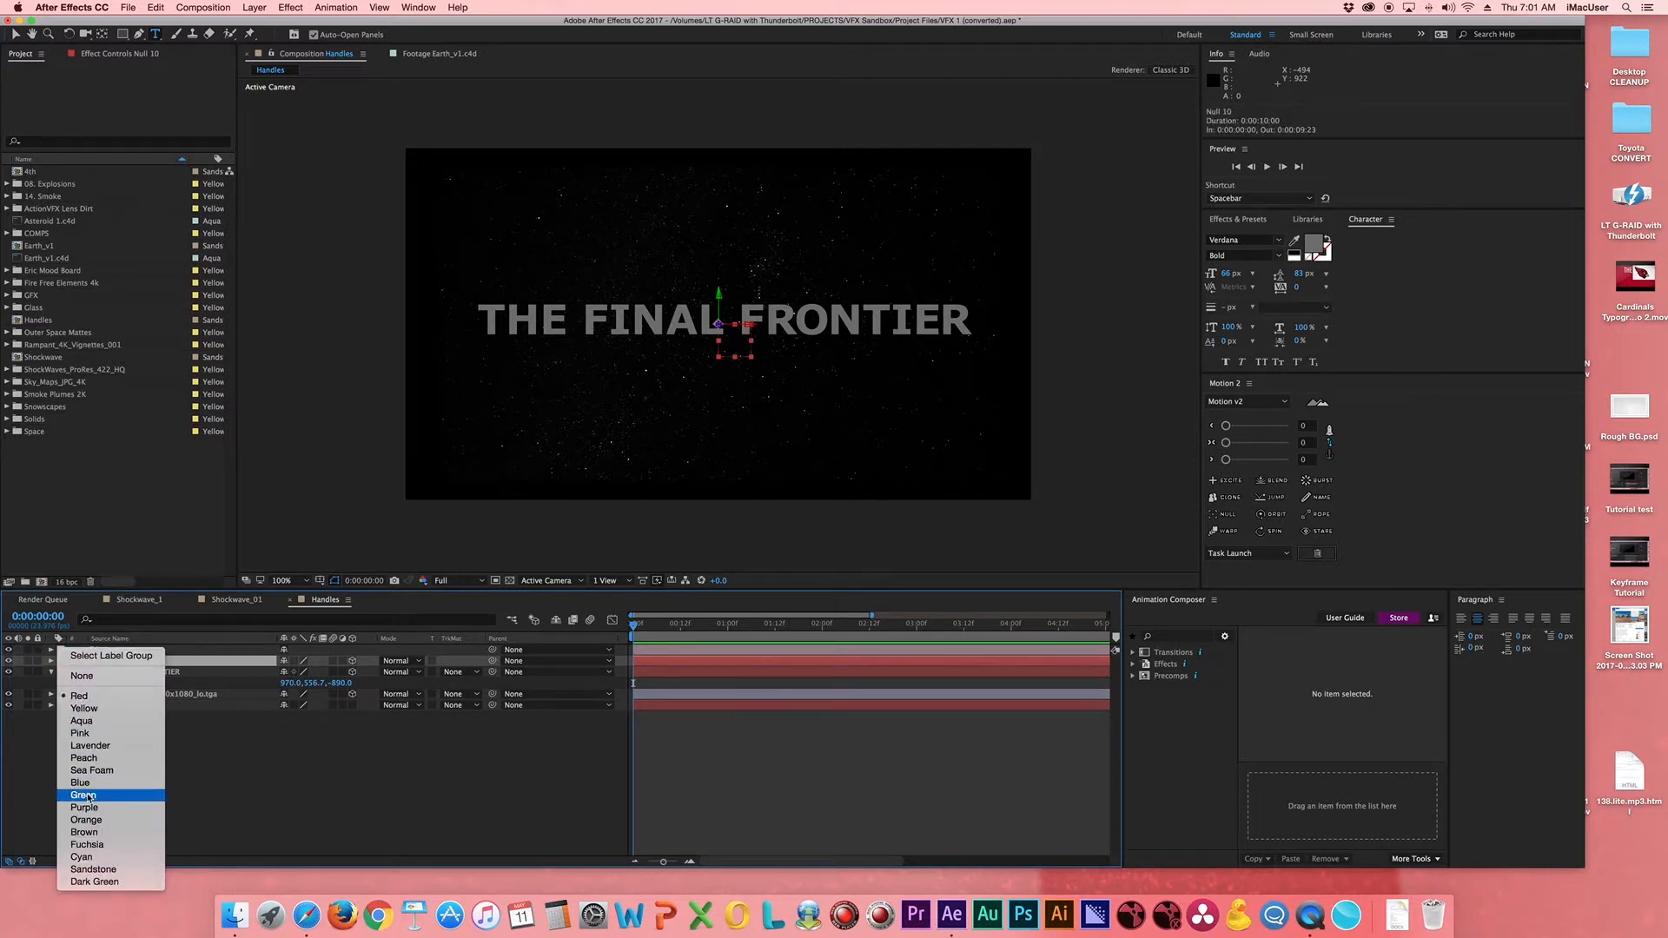
{"action": "left_click", "coordinate": [99, 709]}
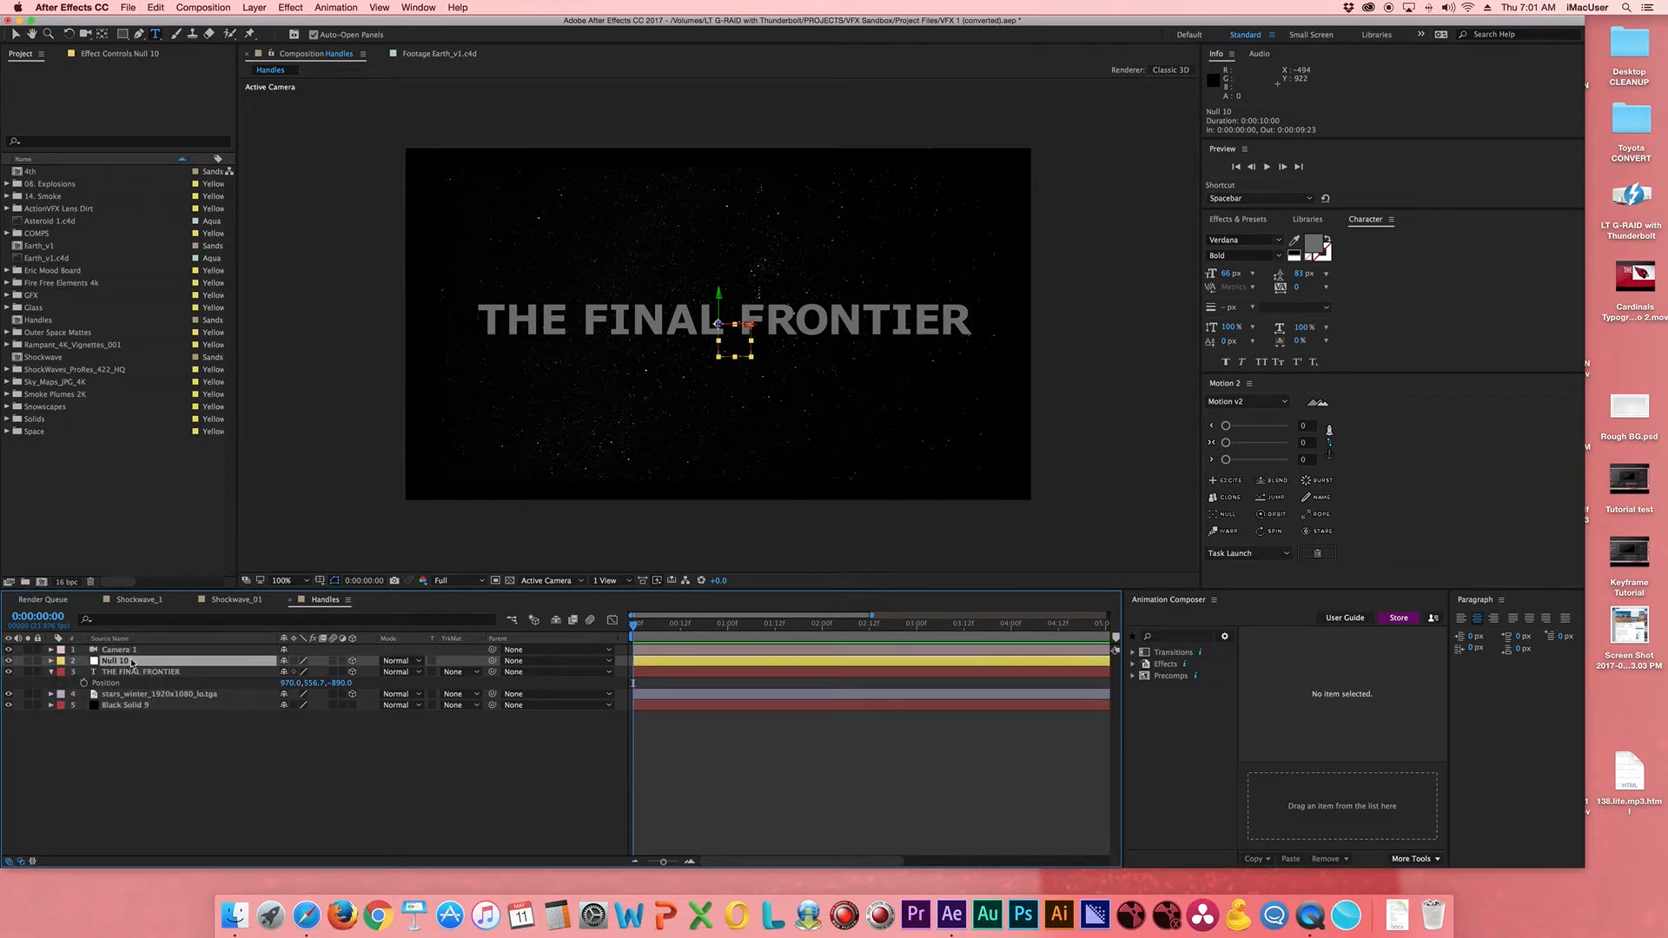
{"action": "left_click_drag", "start_coordinate": [492, 650], "coordinate": [110, 665]}
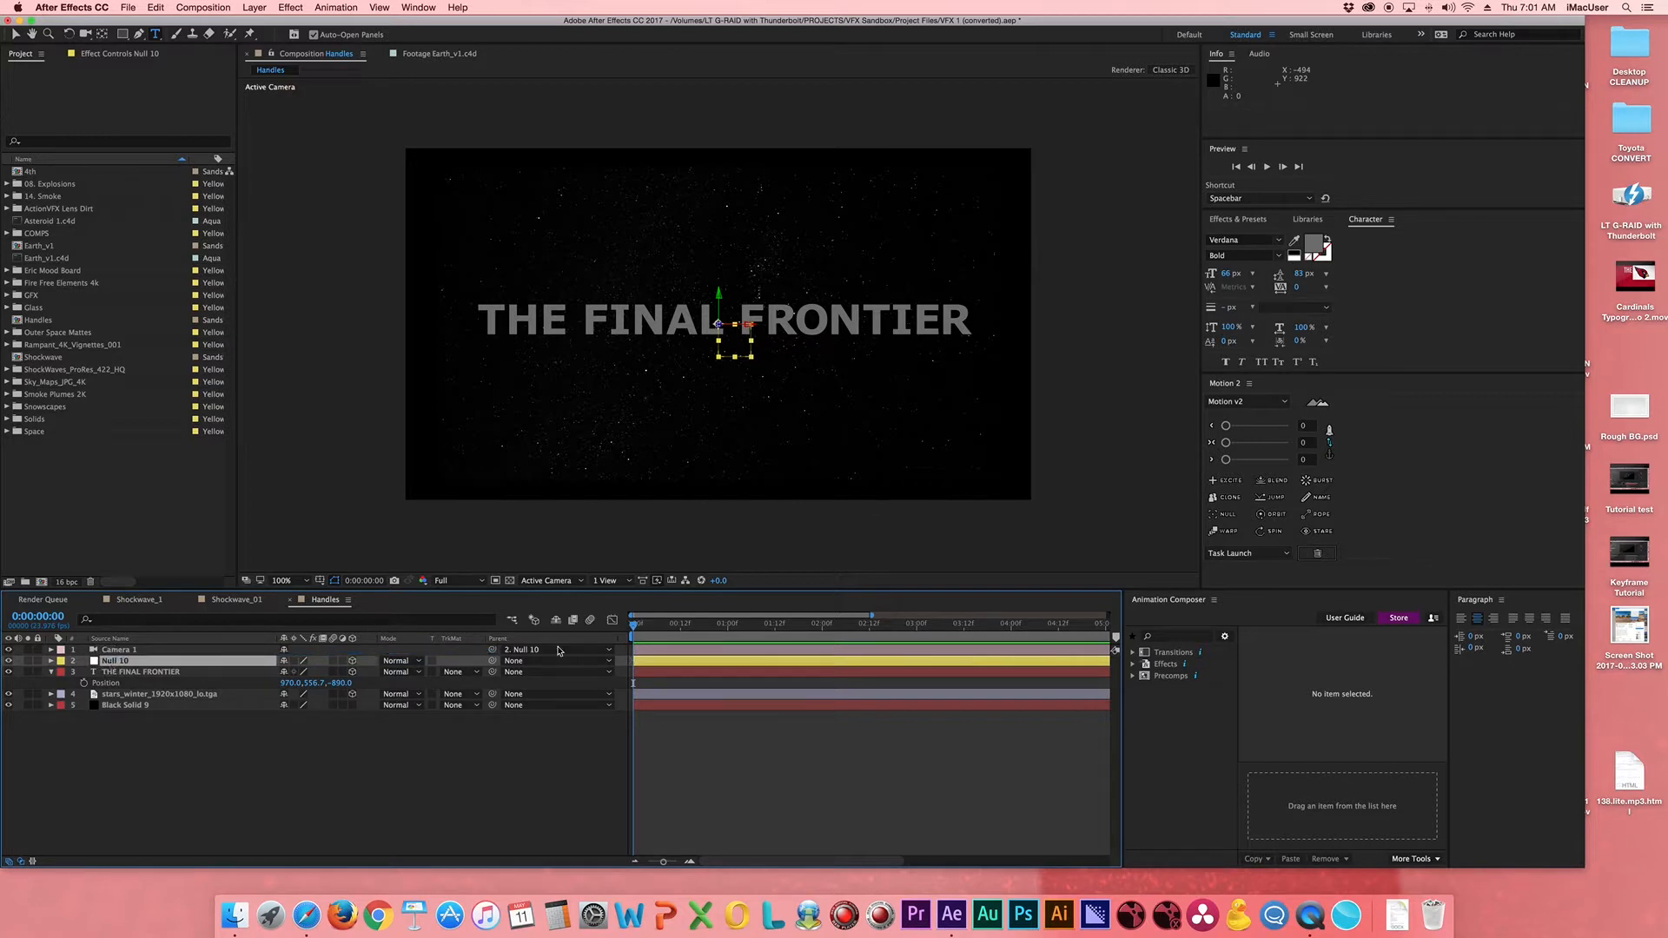
- Animate the null's Position with a keyframe at 0 seconds and one at 3 seconds that raises the Z value to 1190
{"action": "left_click", "coordinate": [51, 662]}
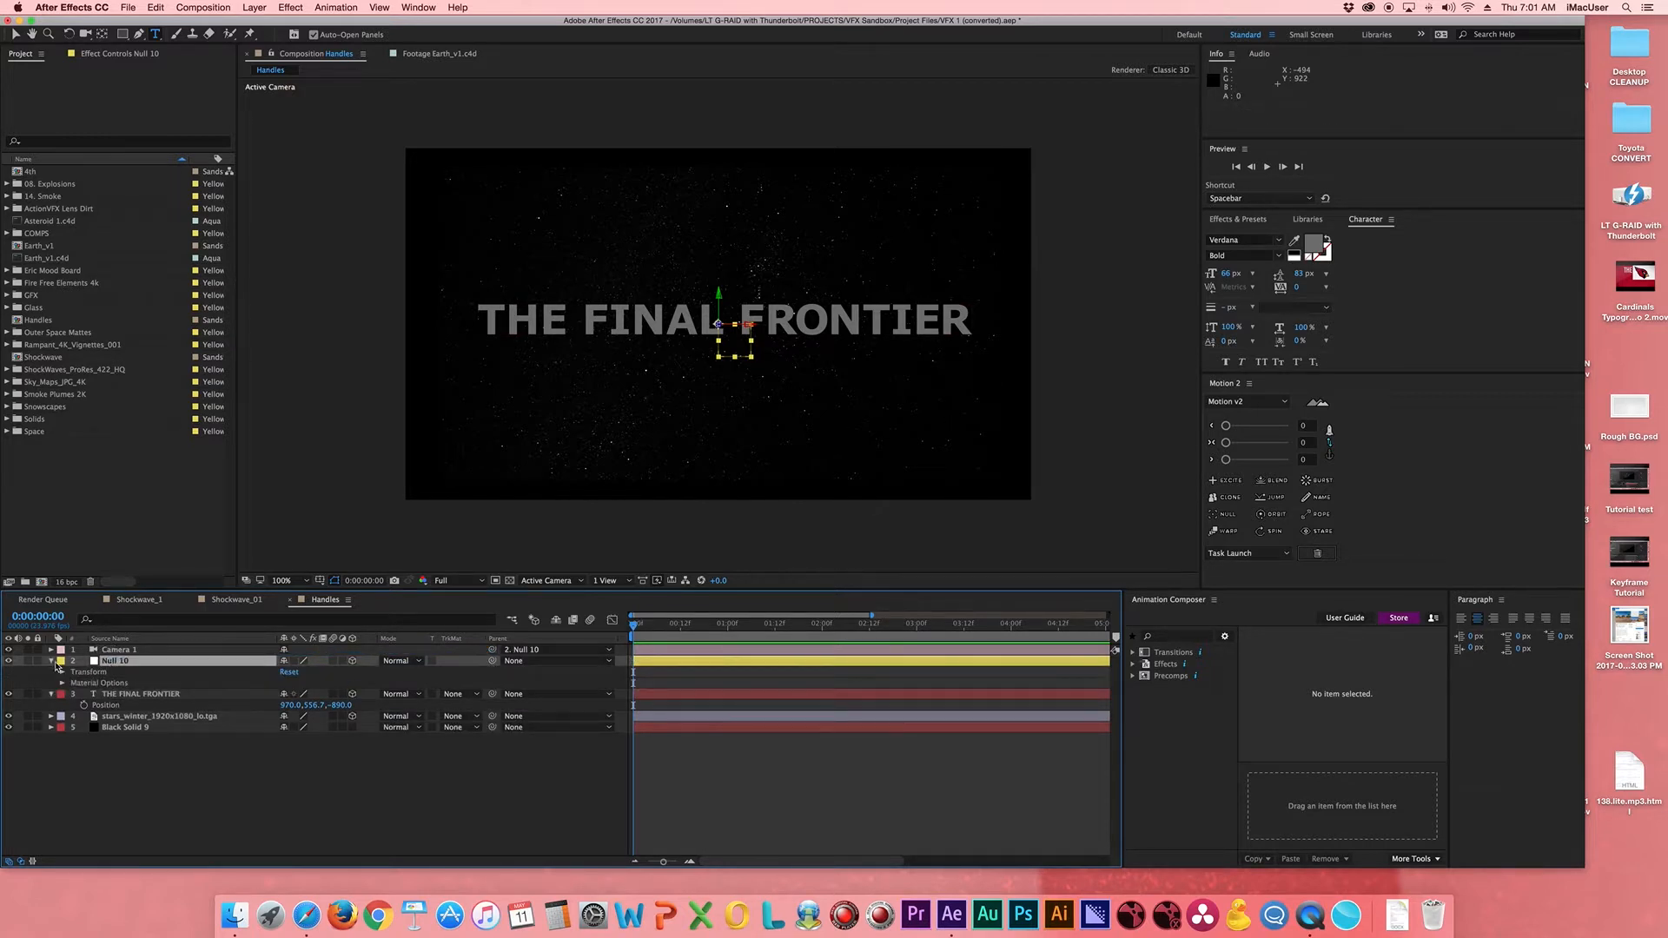
{"action": "left_click", "coordinate": [62, 673]}
{"action": "left_click", "coordinate": [85, 695]}
{"action": "left_click_drag", "start_coordinate": [643, 624], "coordinate": [916, 627]}
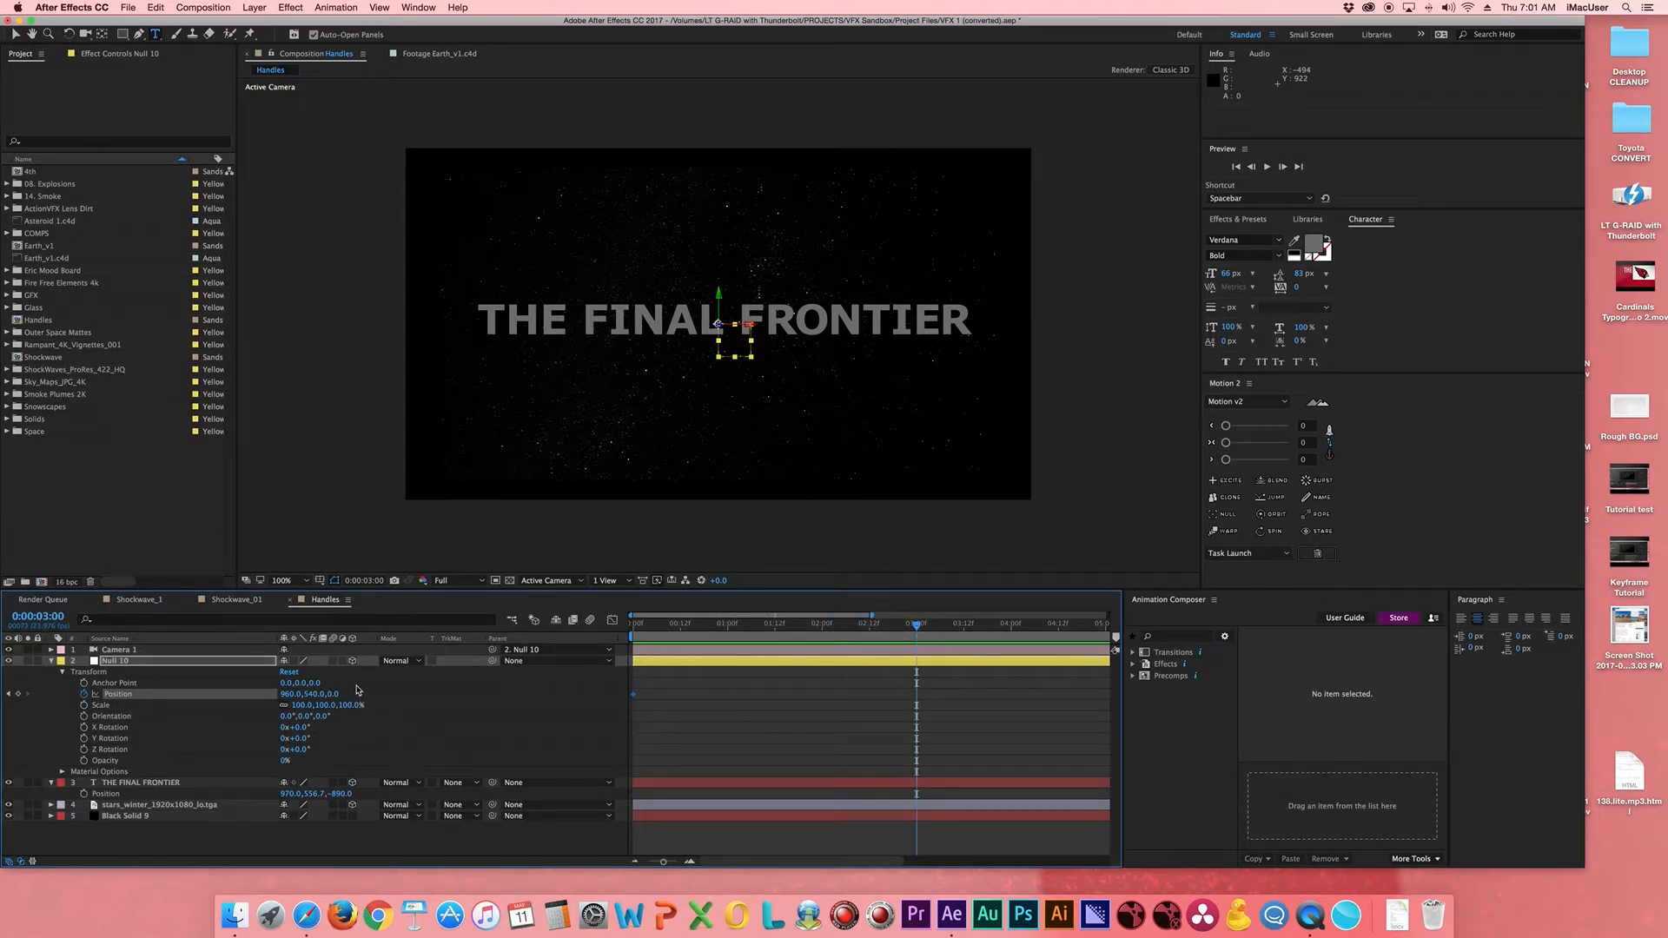
{"action": "left_click_drag", "start_coordinate": [330, 695], "coordinate": [417, 702]}
- Play back the null-driven camera push through the title from the beginning
{"action": "key", "text": "Home"}
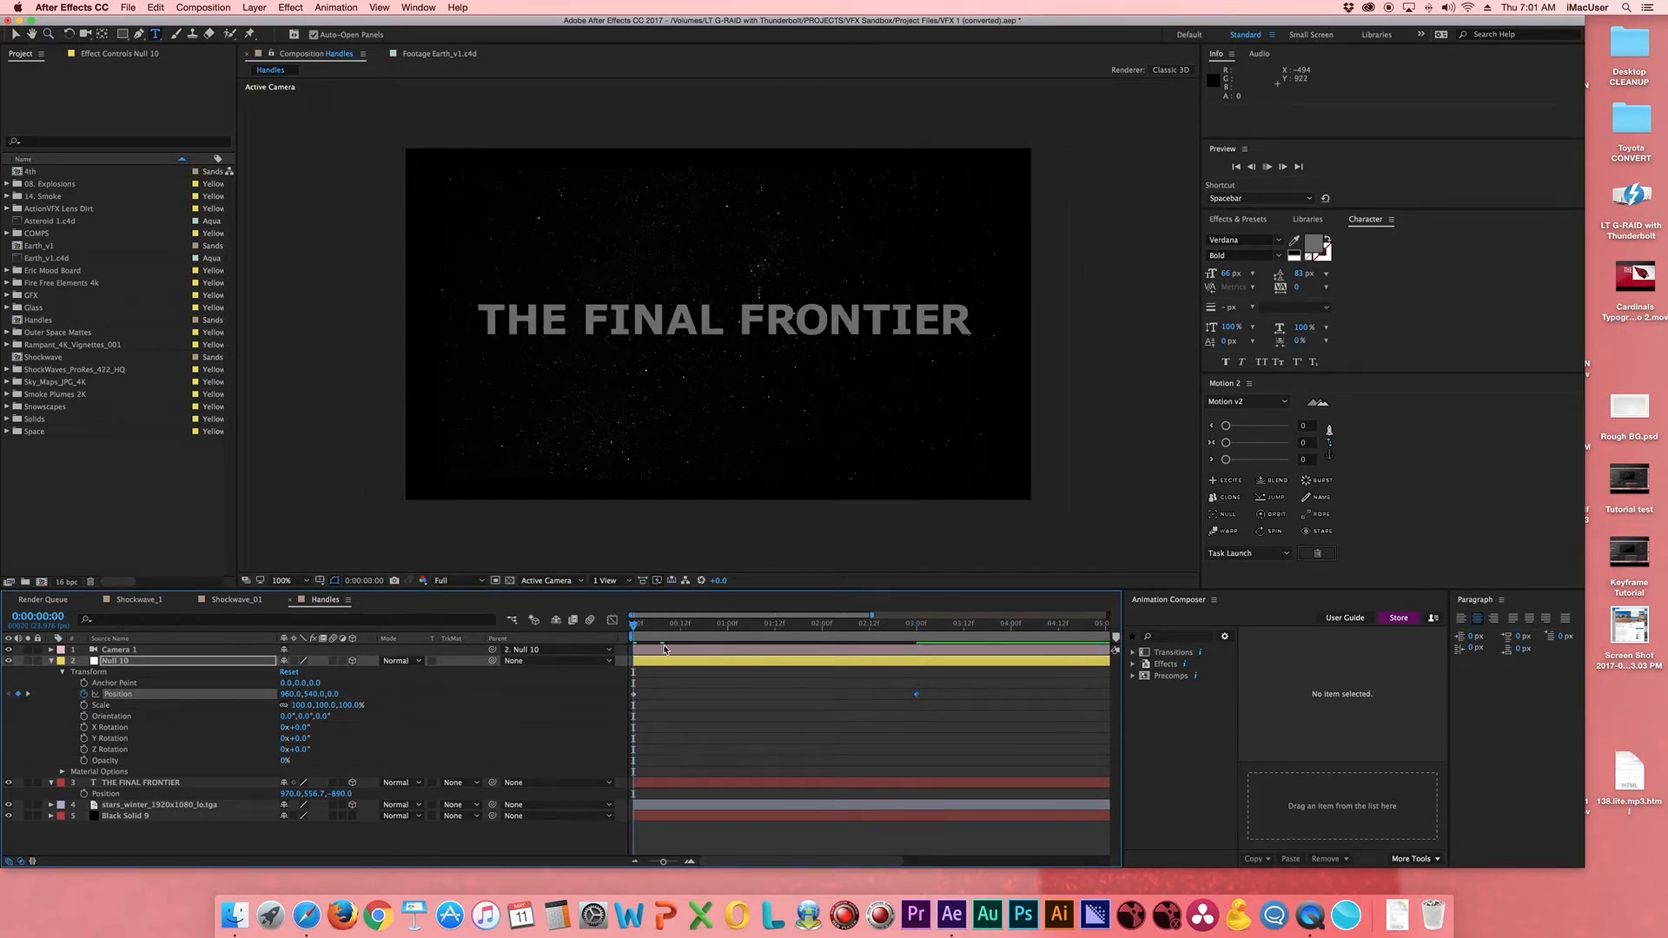
{"action": "key", "text": "space"}
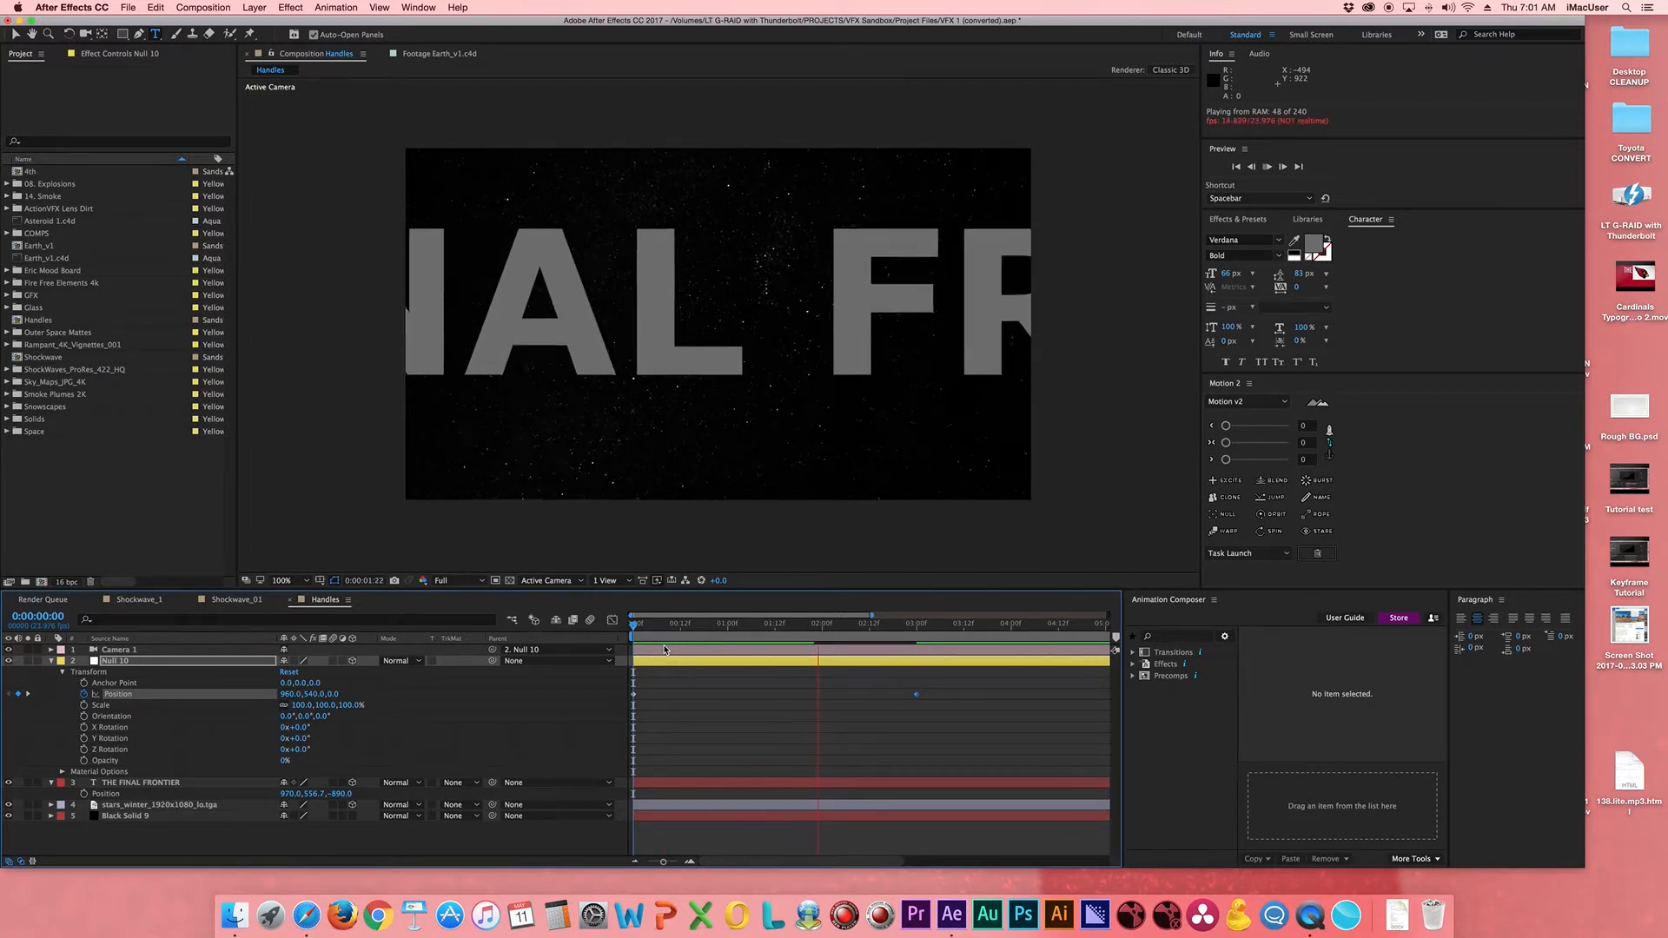
{"action": "key", "text": "space"}
{"action": "left_click", "coordinate": [913, 626]}
{"action": "left_click_drag", "start_coordinate": [913, 631], "coordinate": [623, 645]}
{"action": "key", "text": "space"}
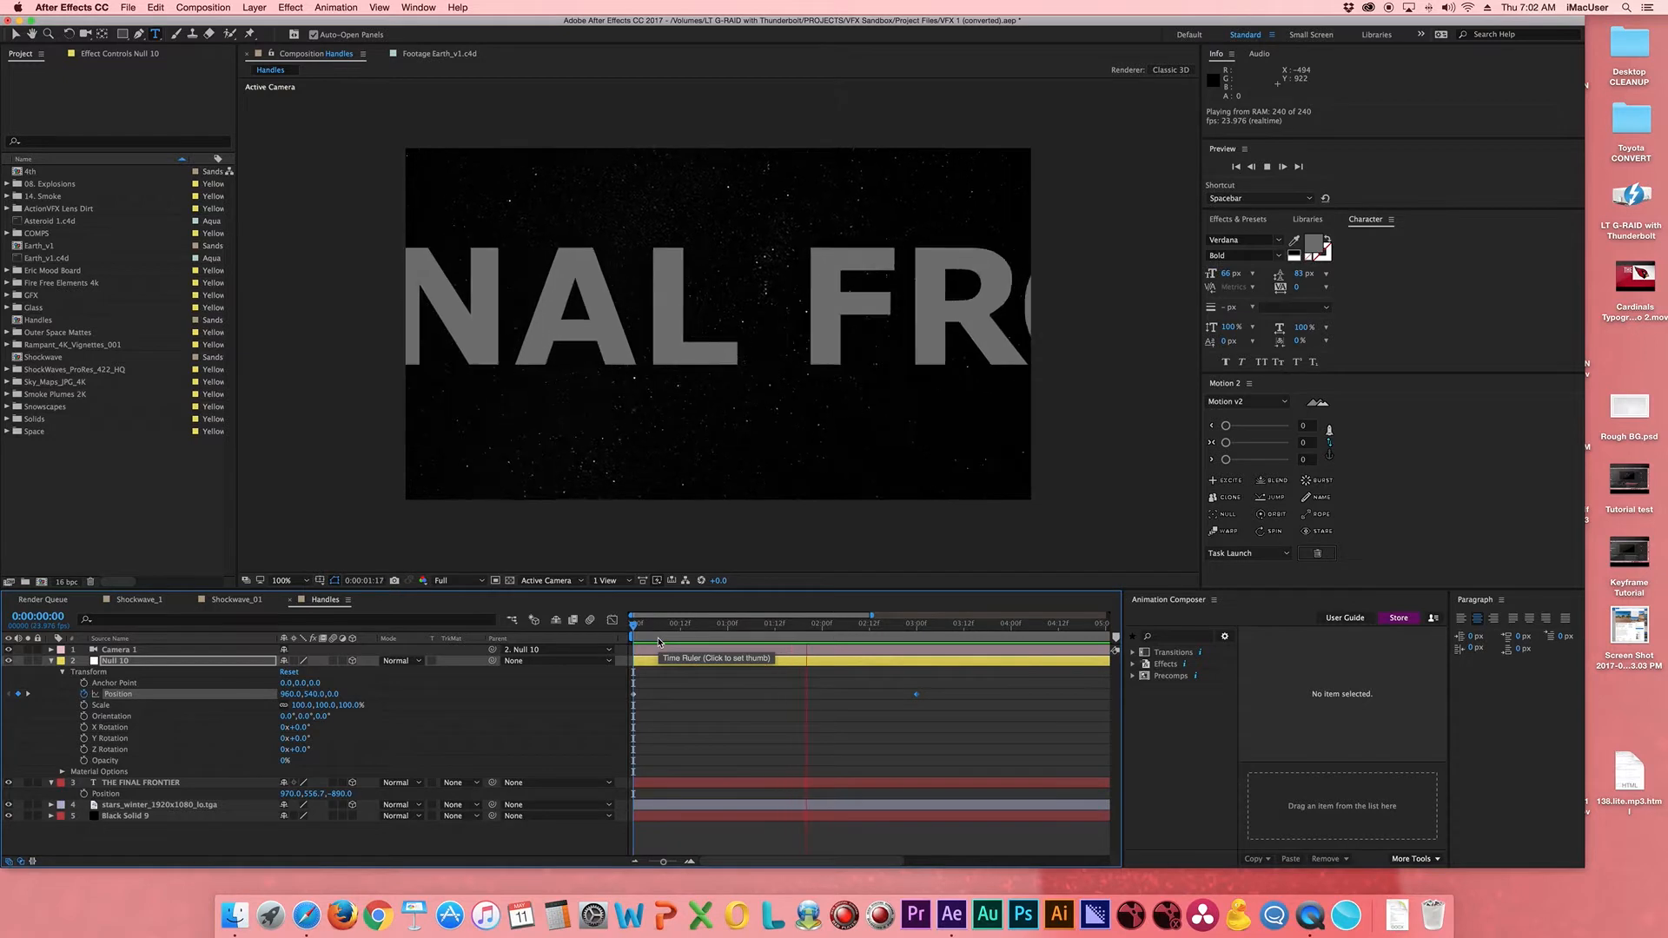
{"action": "key", "text": "space"}
{"action": "key", "text": "space"}
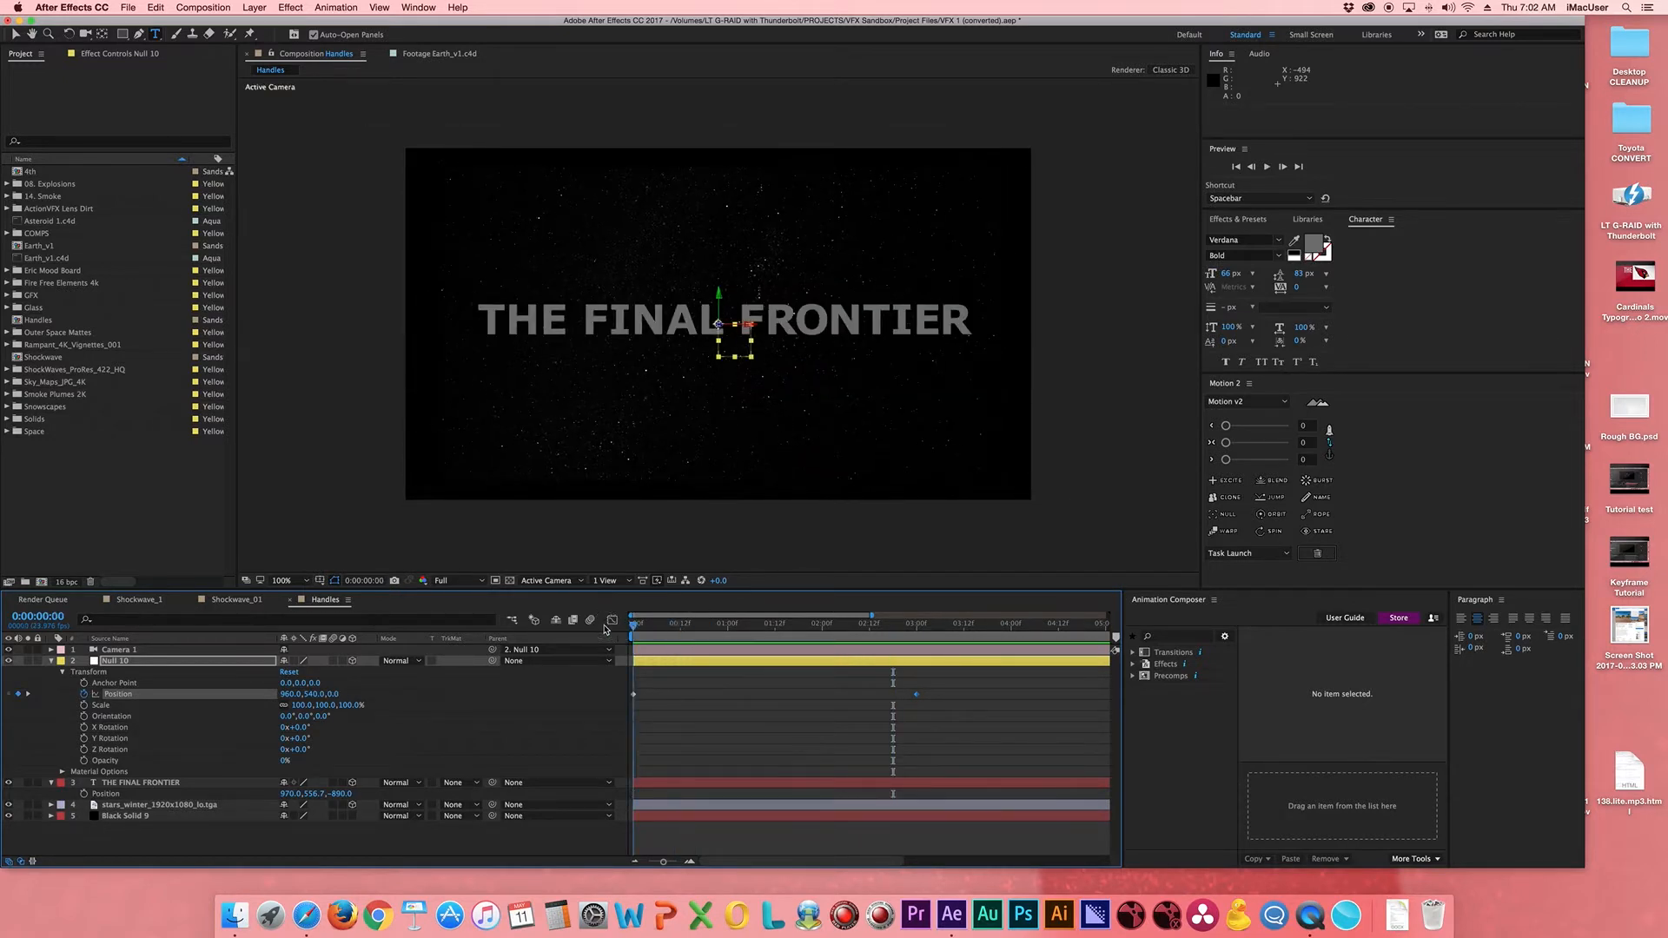
{"action": "key", "text": "space"}
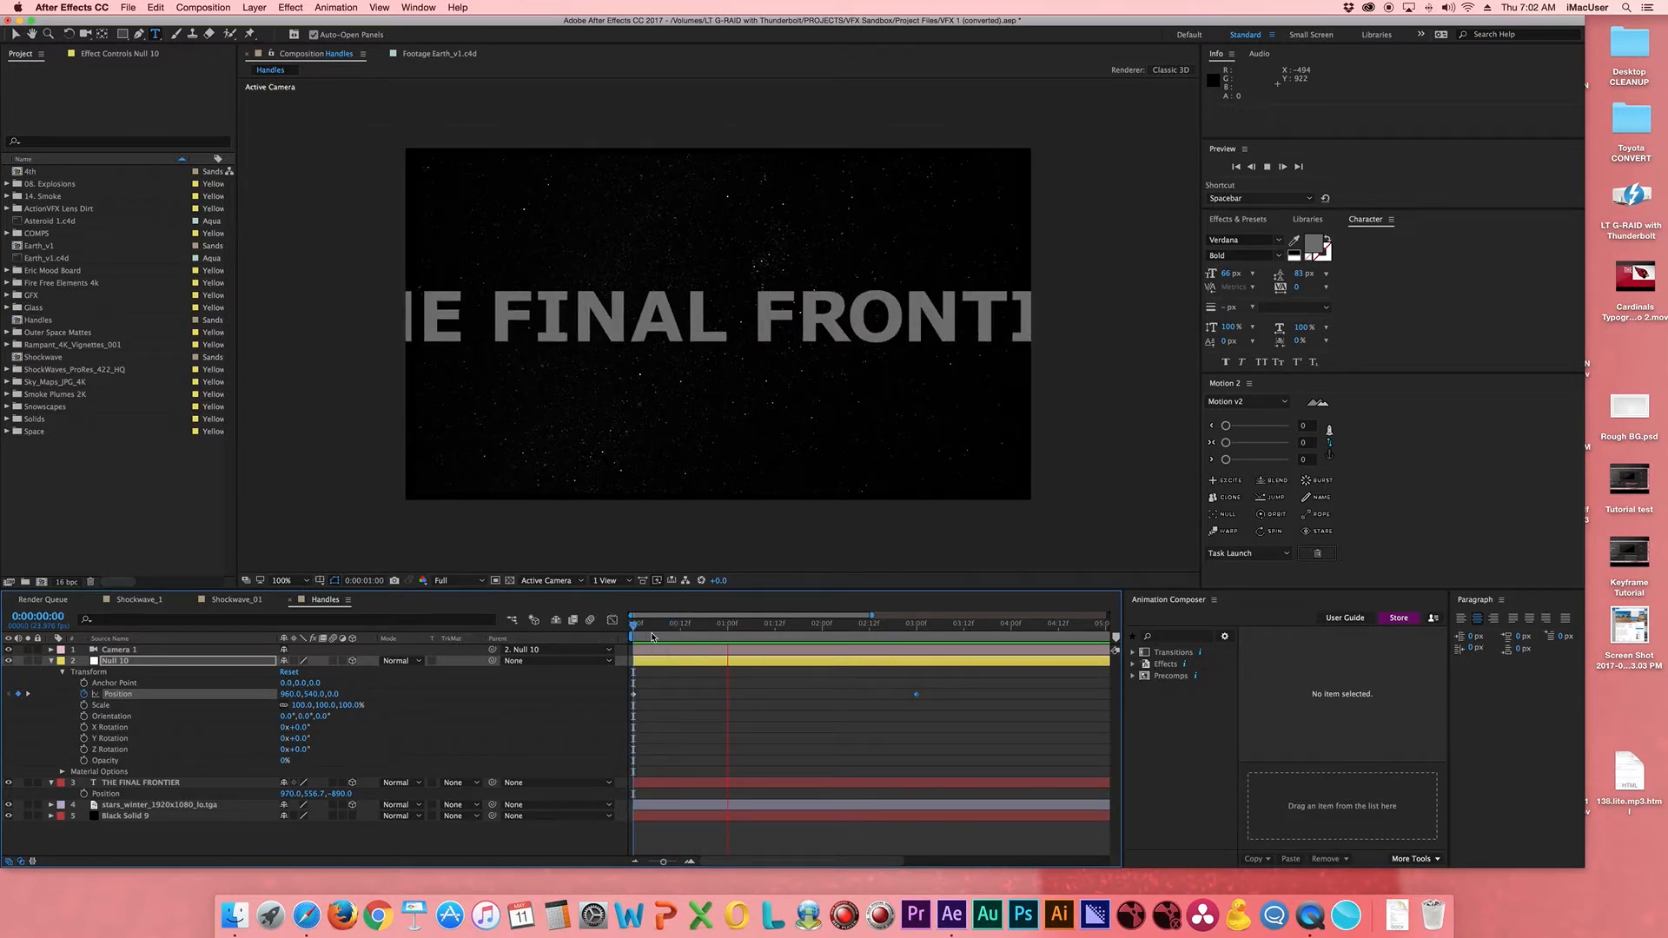
- Move the null's final Position keyframe to the 2-second mark
{"action": "left_click_drag", "start_coordinate": [657, 627], "coordinate": [822, 642]}
{"action": "left_click_drag", "start_coordinate": [919, 698], "coordinate": [824, 700]}
{"action": "left_click", "coordinate": [688, 625]}
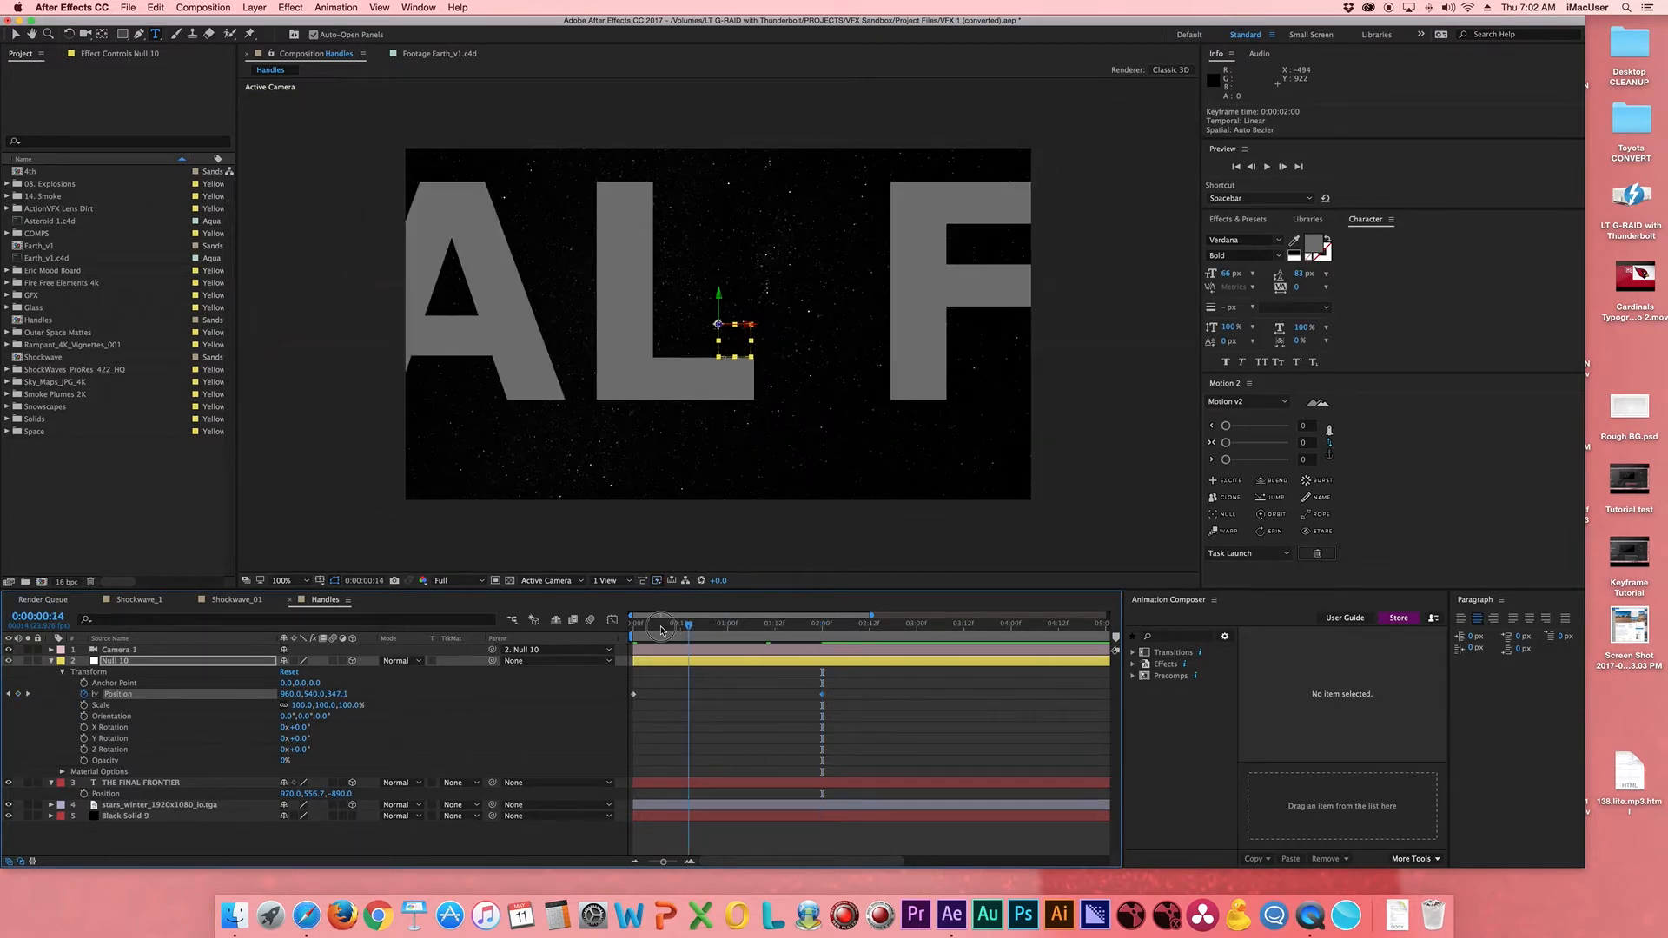
{"action": "left_click_drag", "start_coordinate": [660, 627], "coordinate": [629, 626]}
- Apply Easy Ease to both of the null's Position keyframes
{"action": "left_click_drag", "start_coordinate": [857, 685], "coordinate": [592, 729]}
{"action": "right_click", "coordinate": [822, 700]}
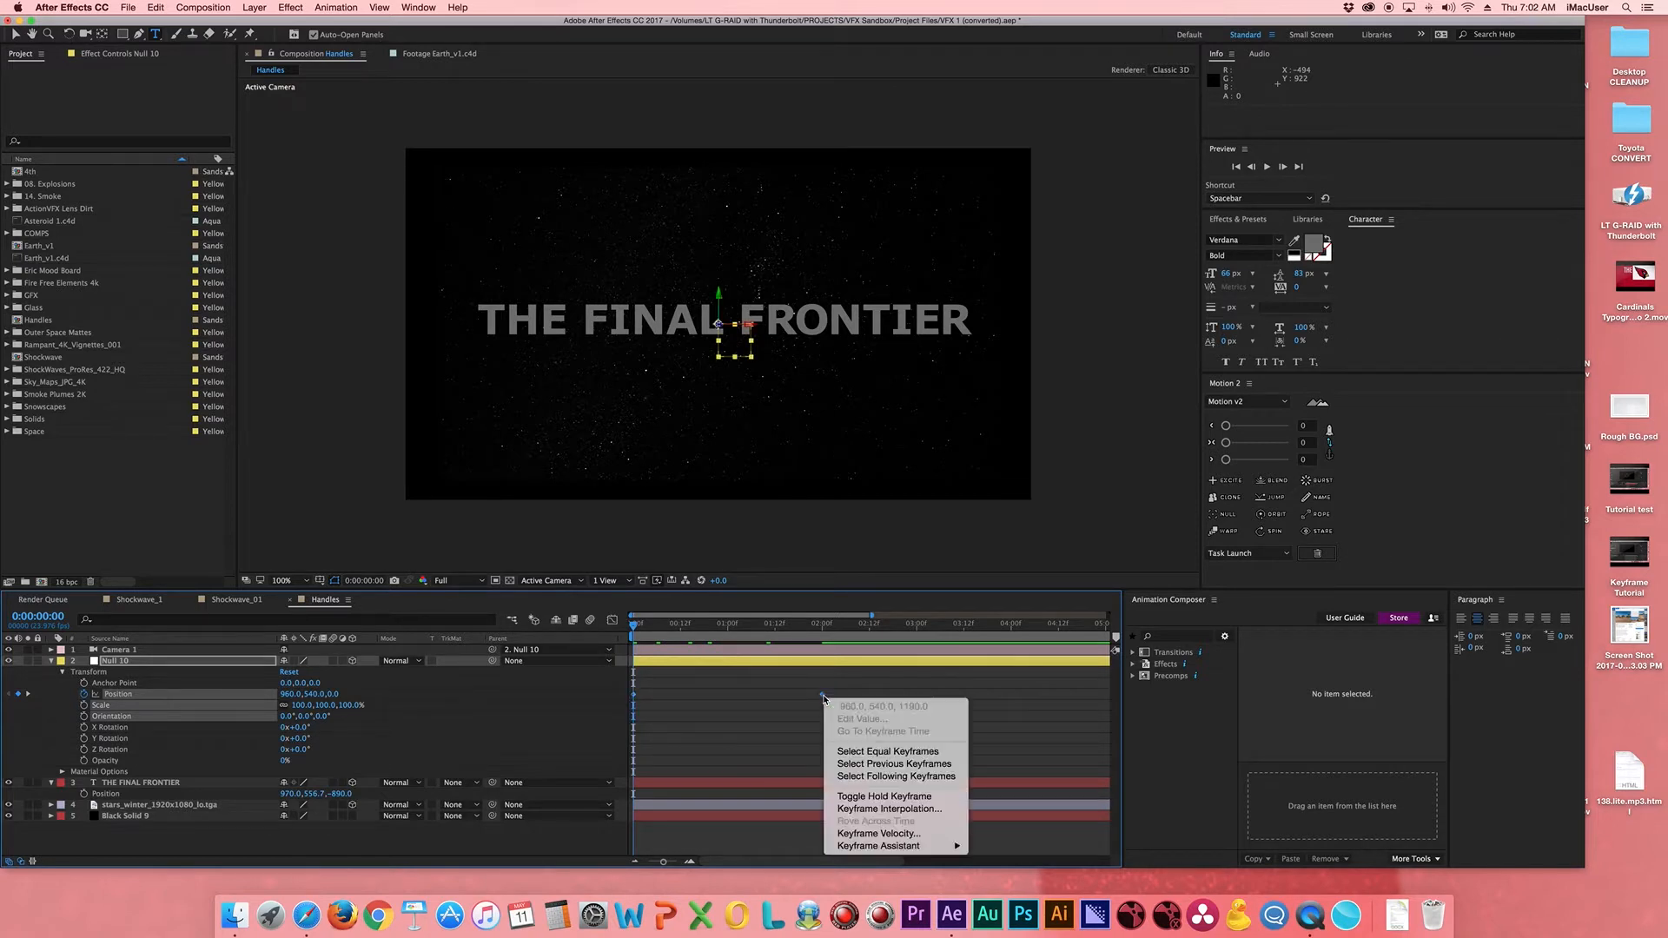
{"action": "mouse_move", "coordinate": [903, 846]}
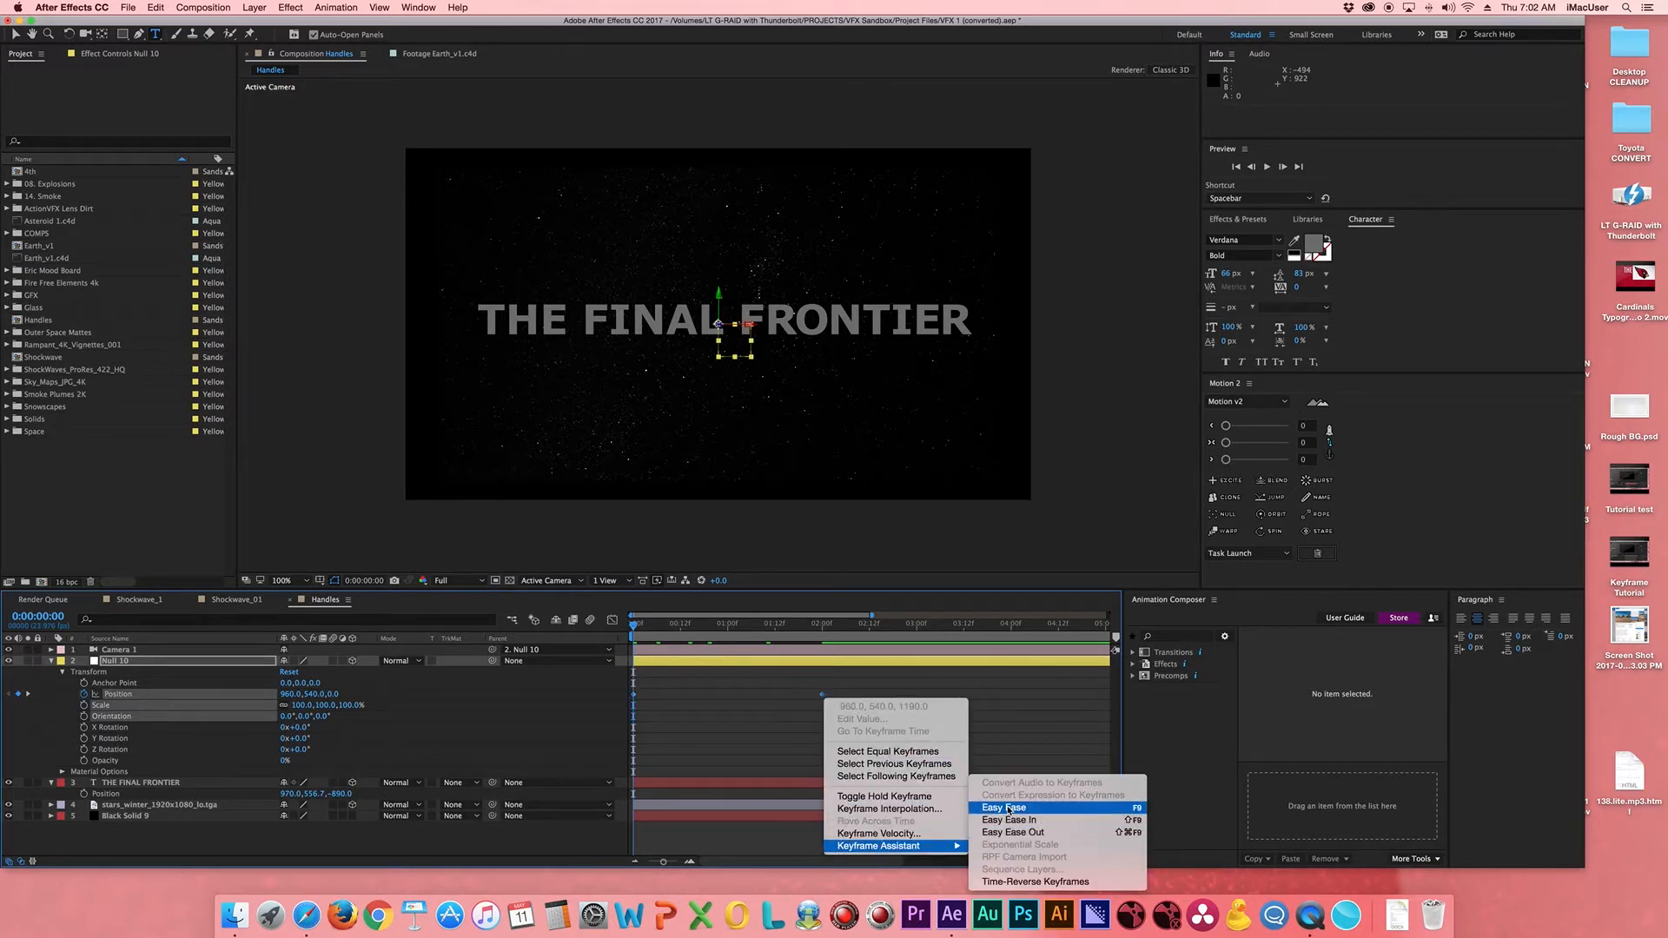
{"action": "left_click", "coordinate": [1009, 820]}
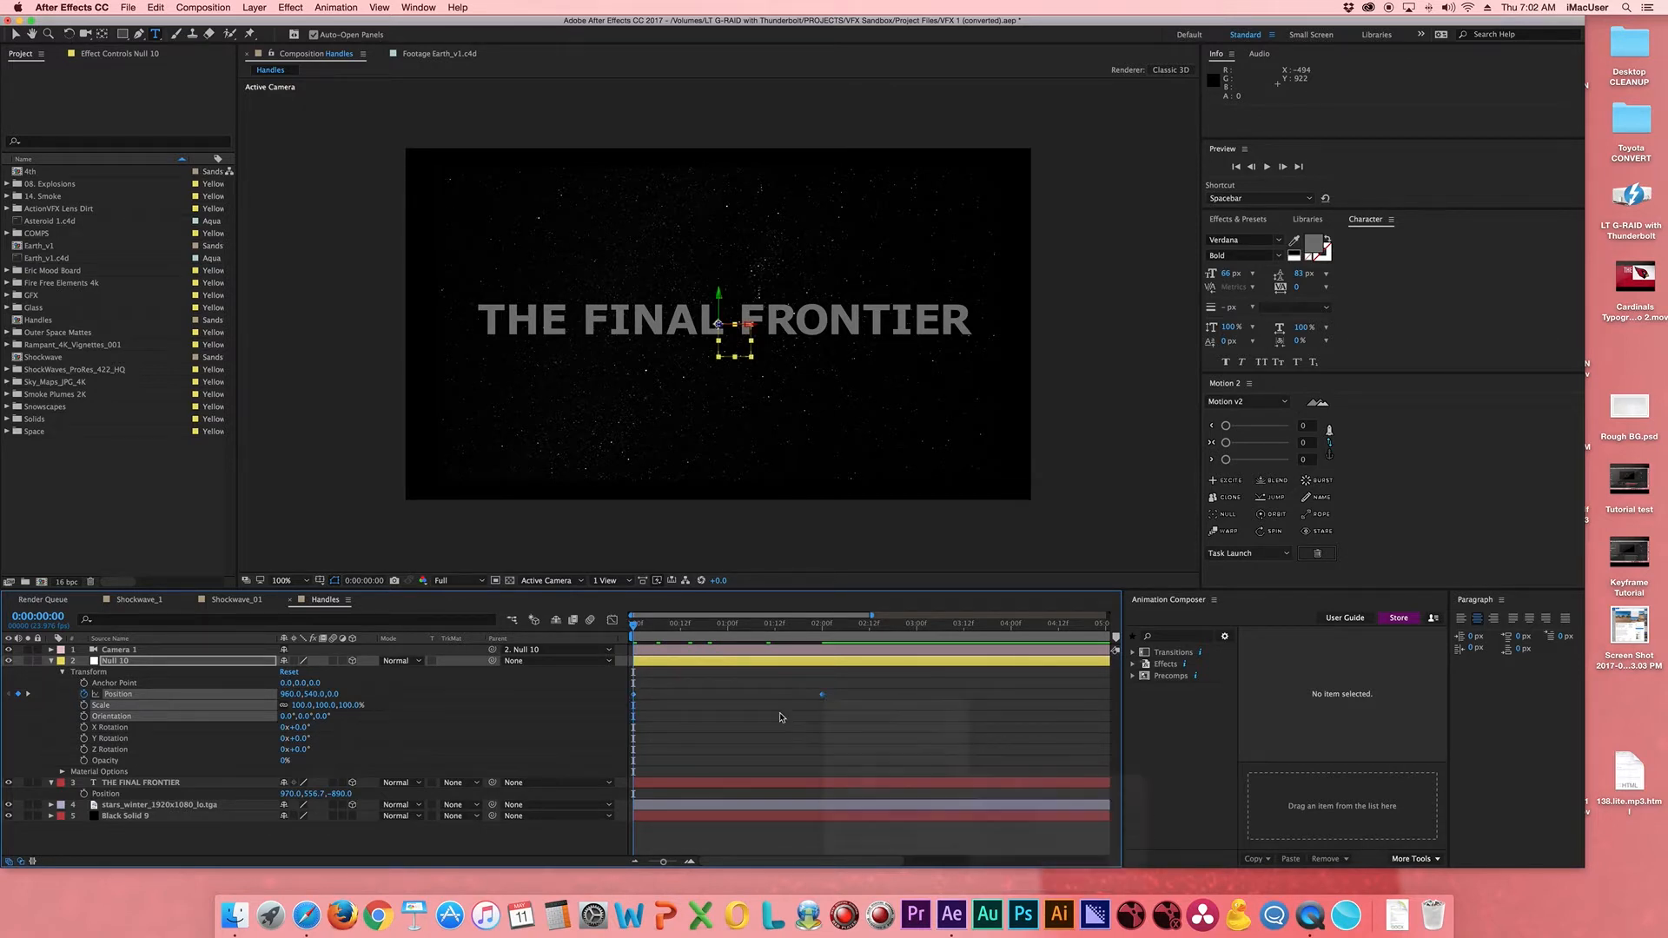
- Show the null's Position curves in the Graph Editor and select its 2-second keyframe
{"action": "left_click", "coordinate": [612, 621]}
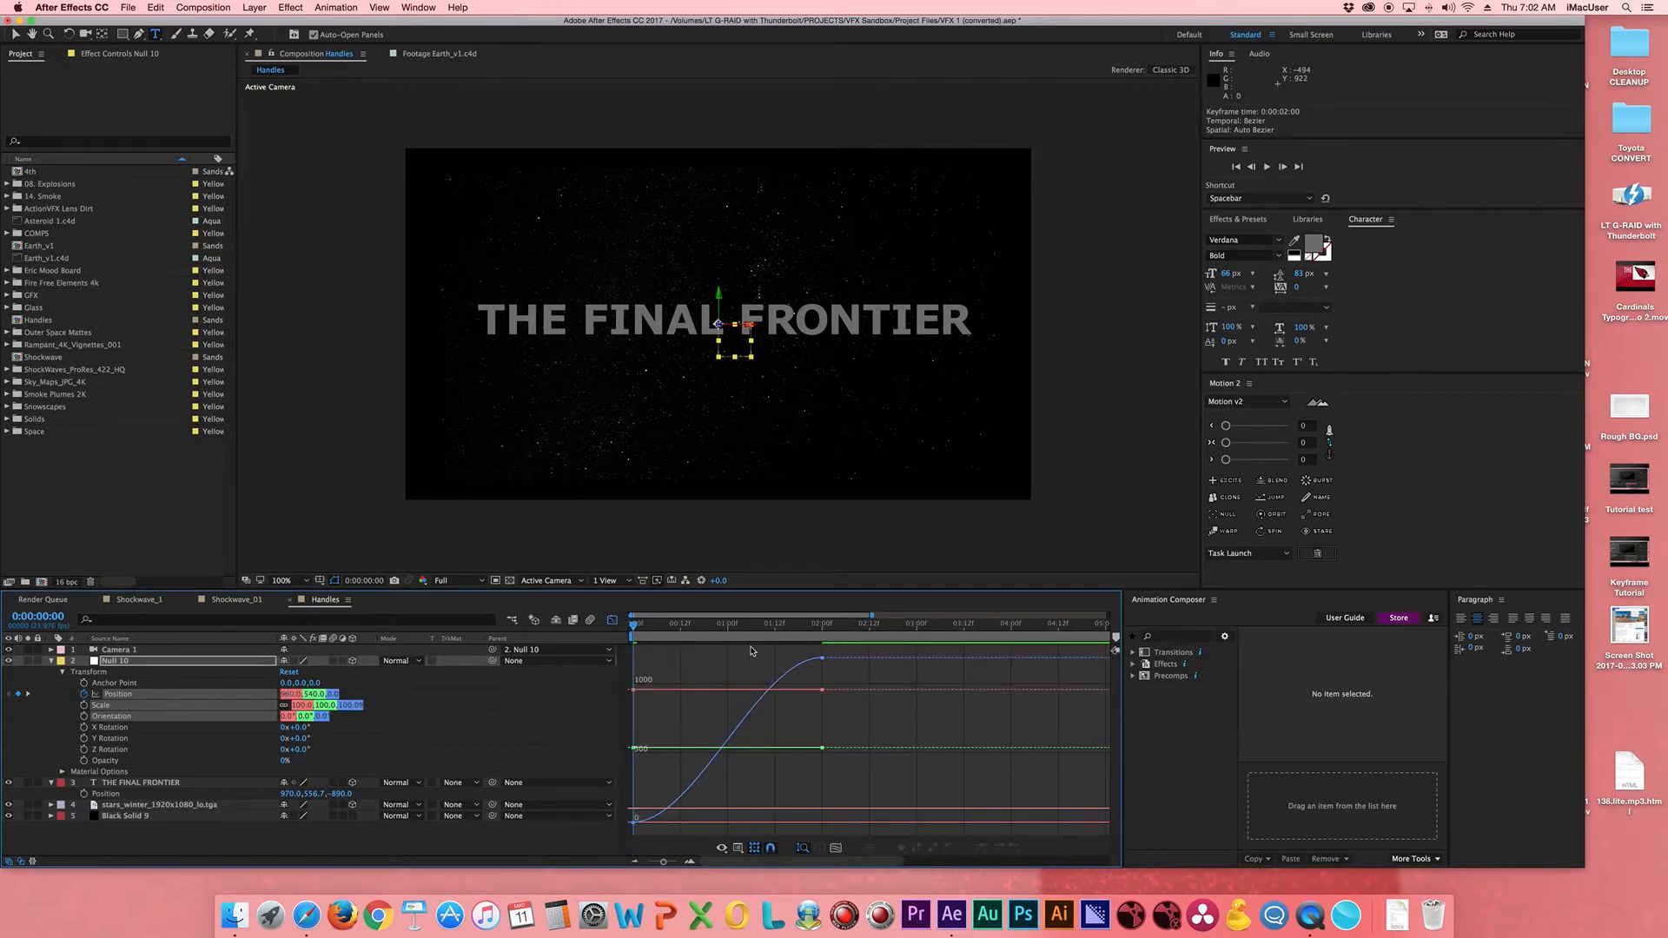
{"action": "left_click", "coordinate": [822, 659]}
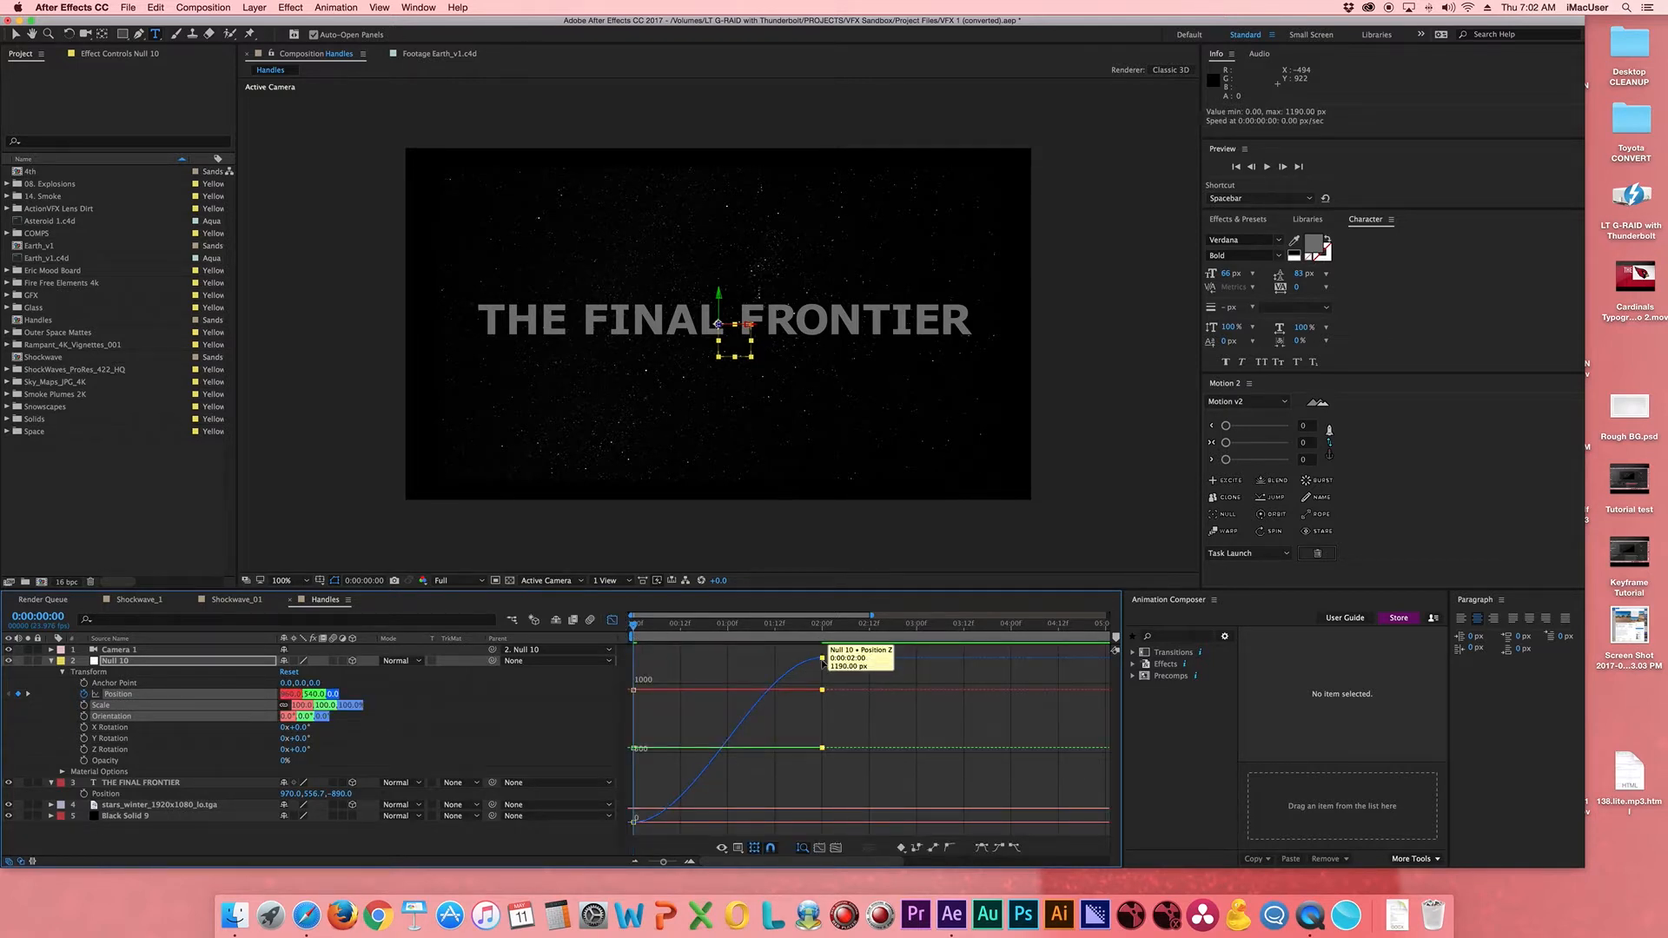
{"action": "right_click", "coordinate": [822, 659]}
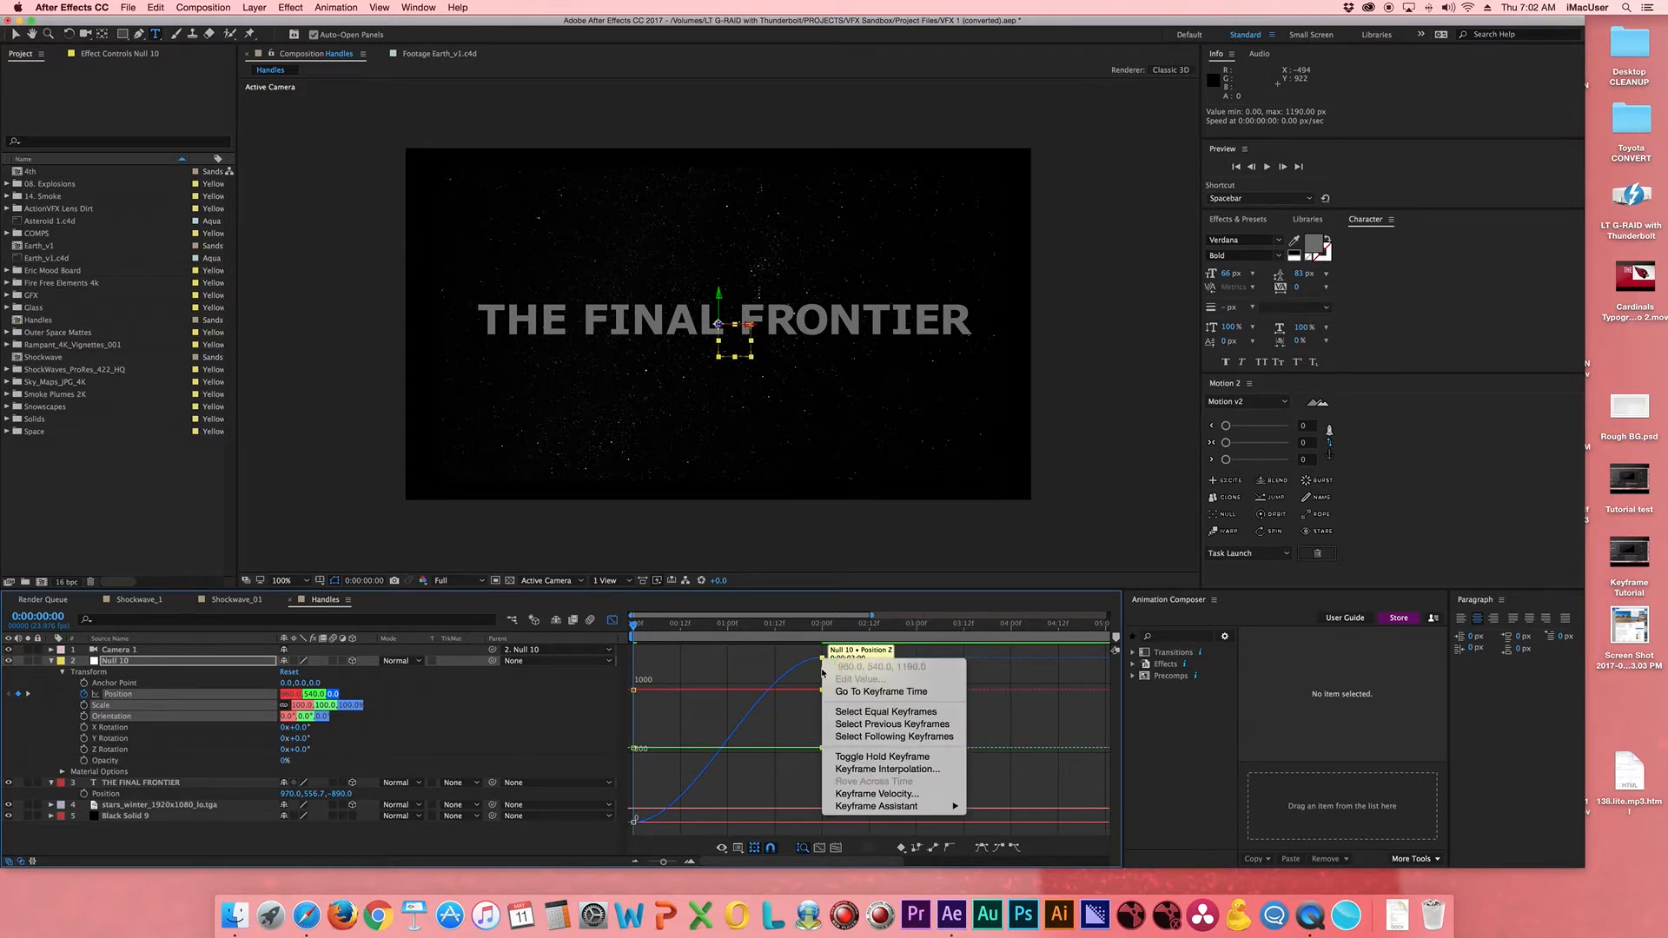
{"action": "left_click", "coordinate": [781, 661]}
- Play back the eased camera move from the start to check its acceleration and slowdown
{"action": "left_click", "coordinate": [632, 628]}
{"action": "key", "text": "space"}
{"action": "key", "text": "space"}
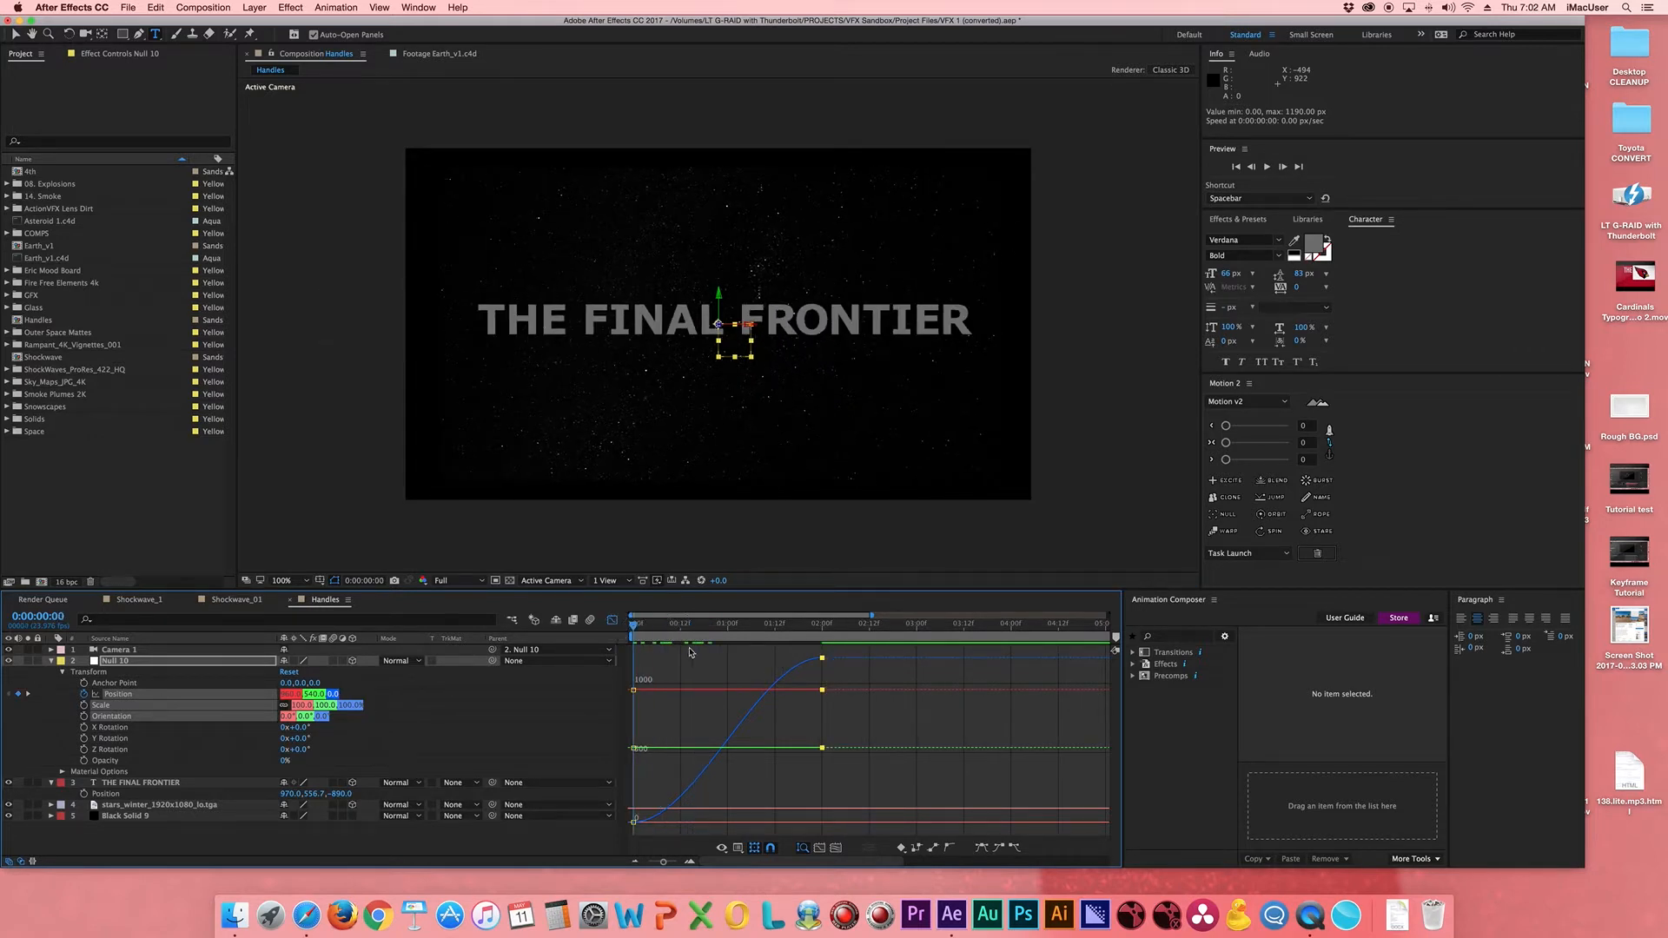
{"action": "key", "text": "space"}
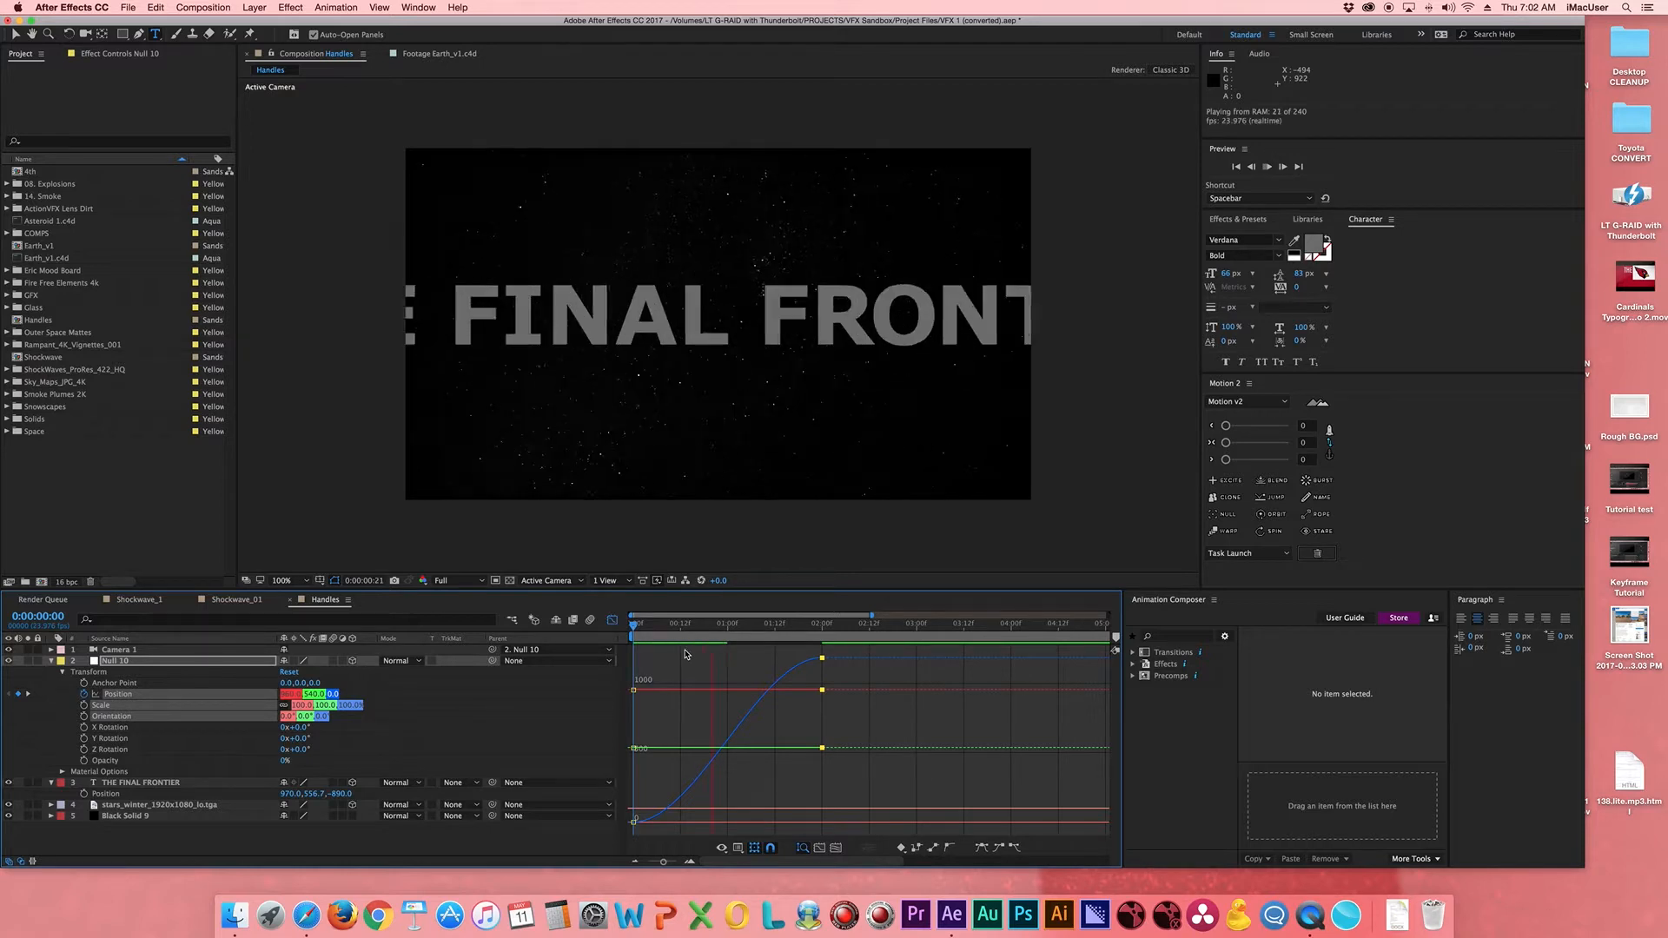
{"action": "key", "text": "space"}
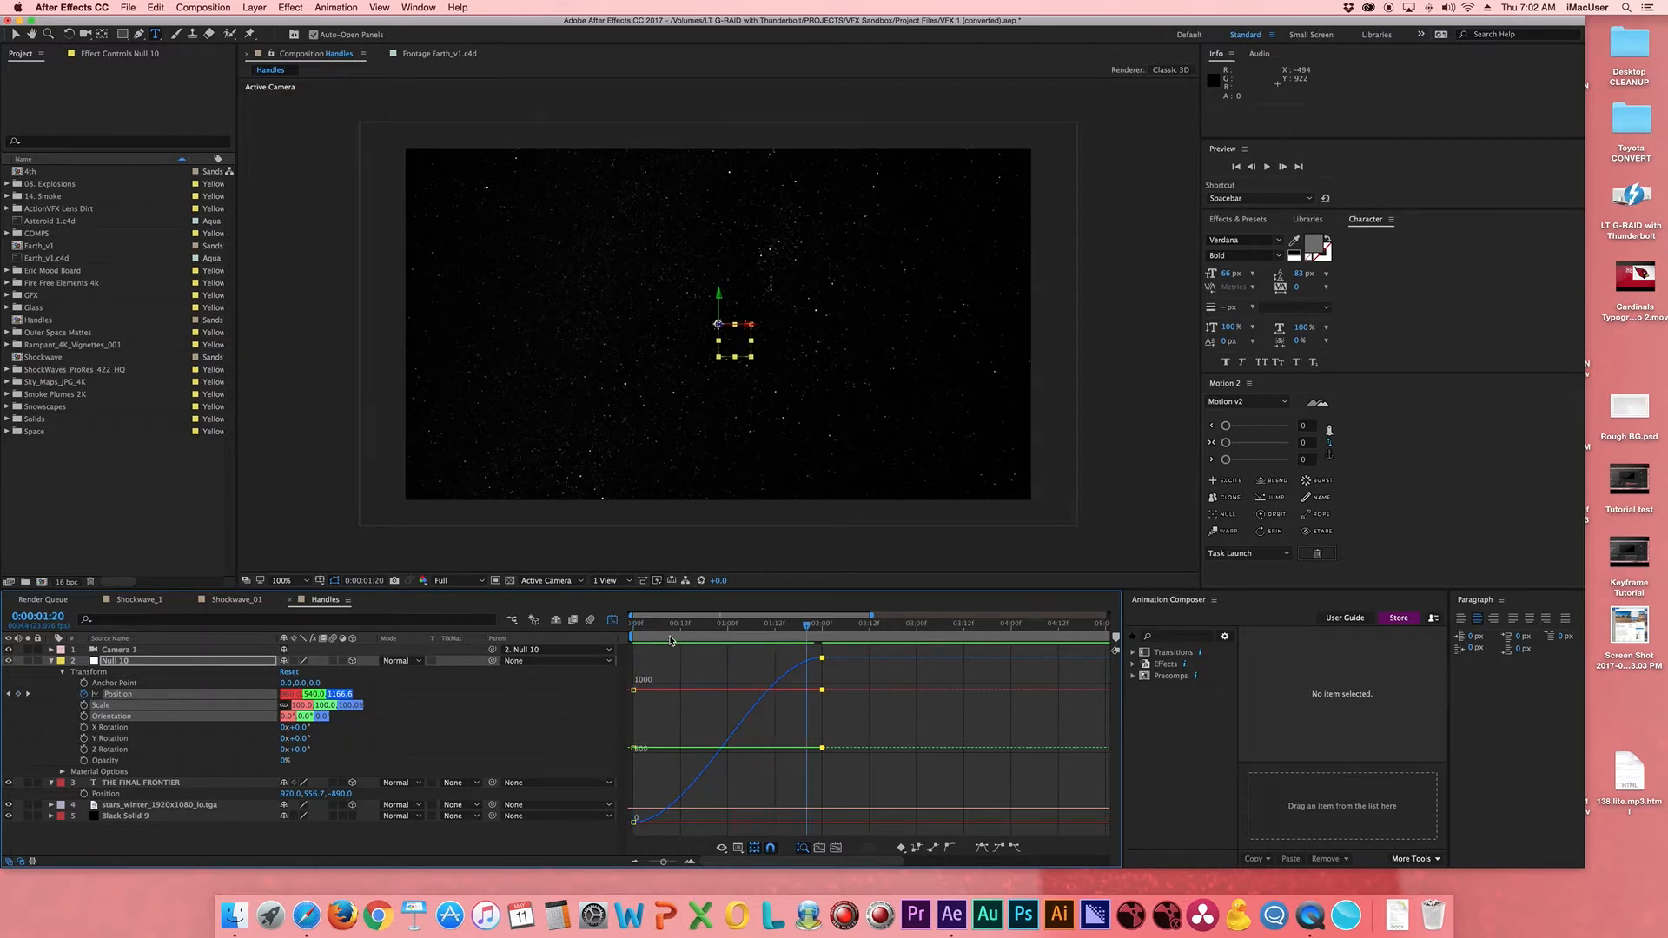
{"action": "left_click", "coordinate": [630, 634]}
{"action": "key", "text": "space"}
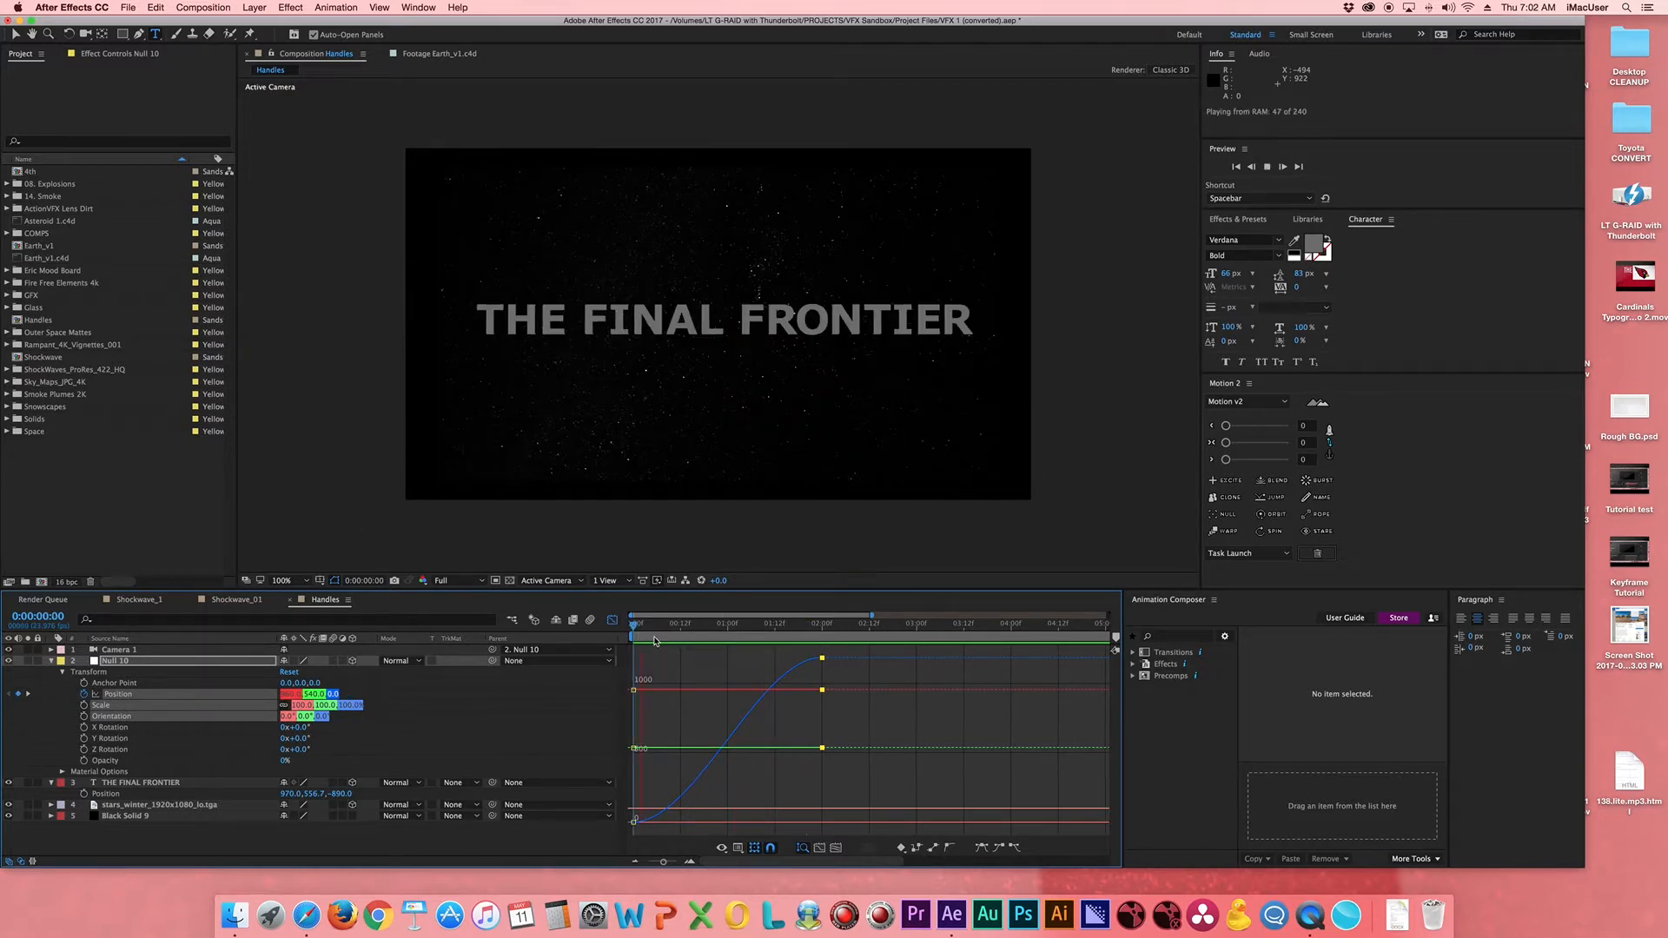
{"action": "key", "text": "space"}
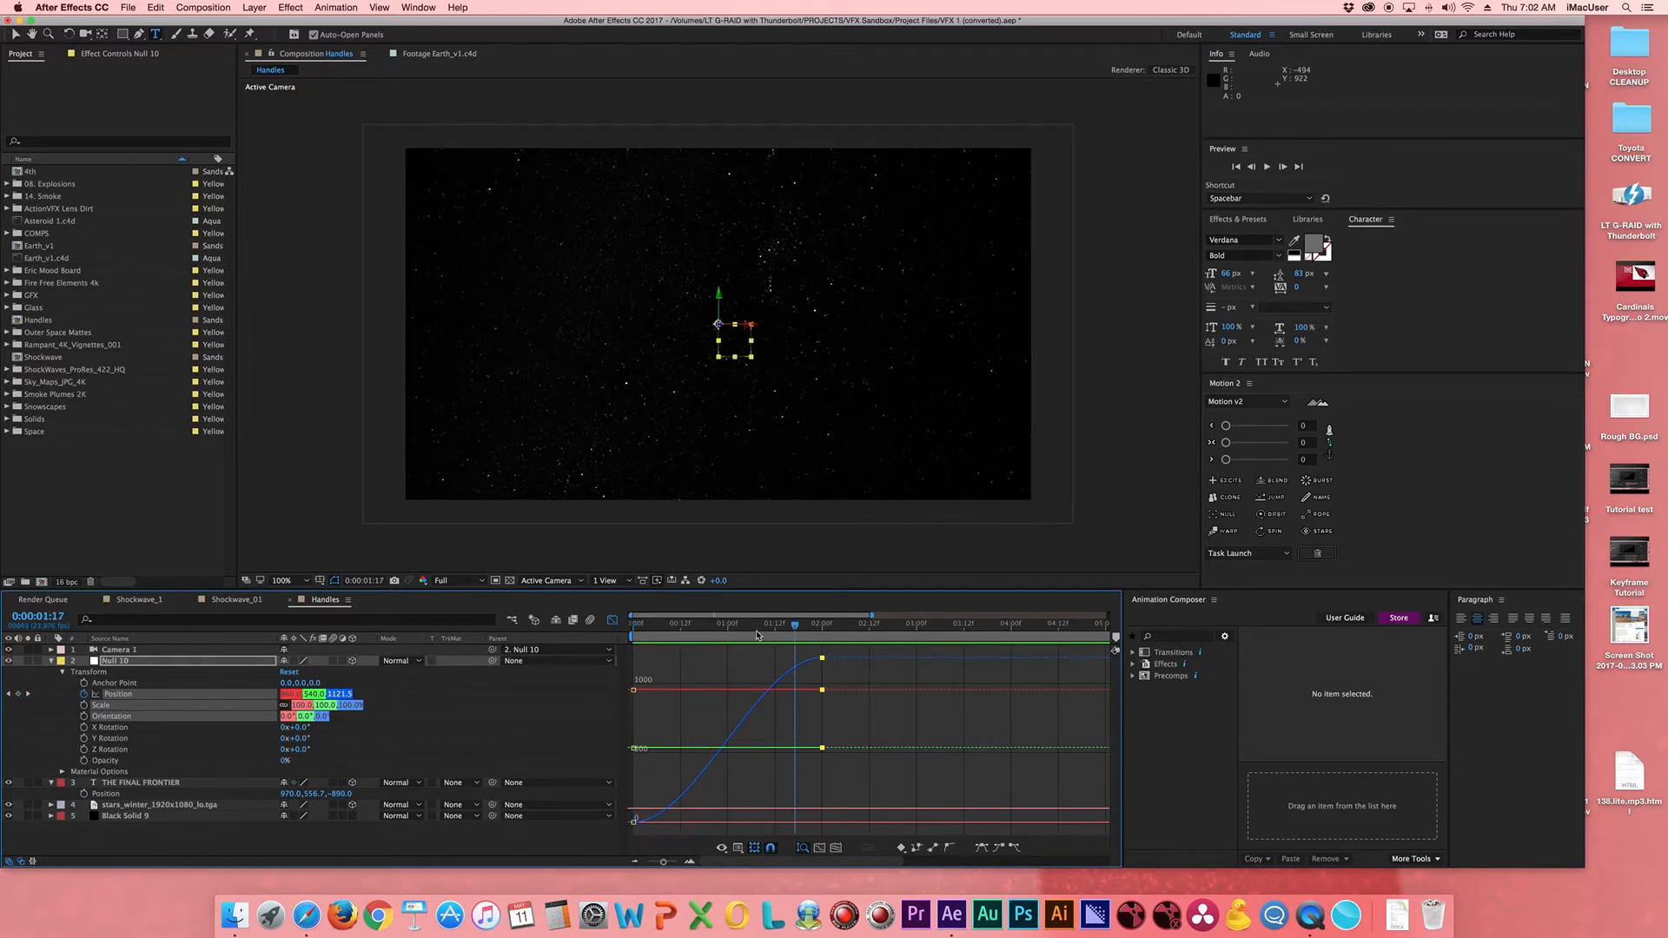
{"action": "key", "text": "Home"}
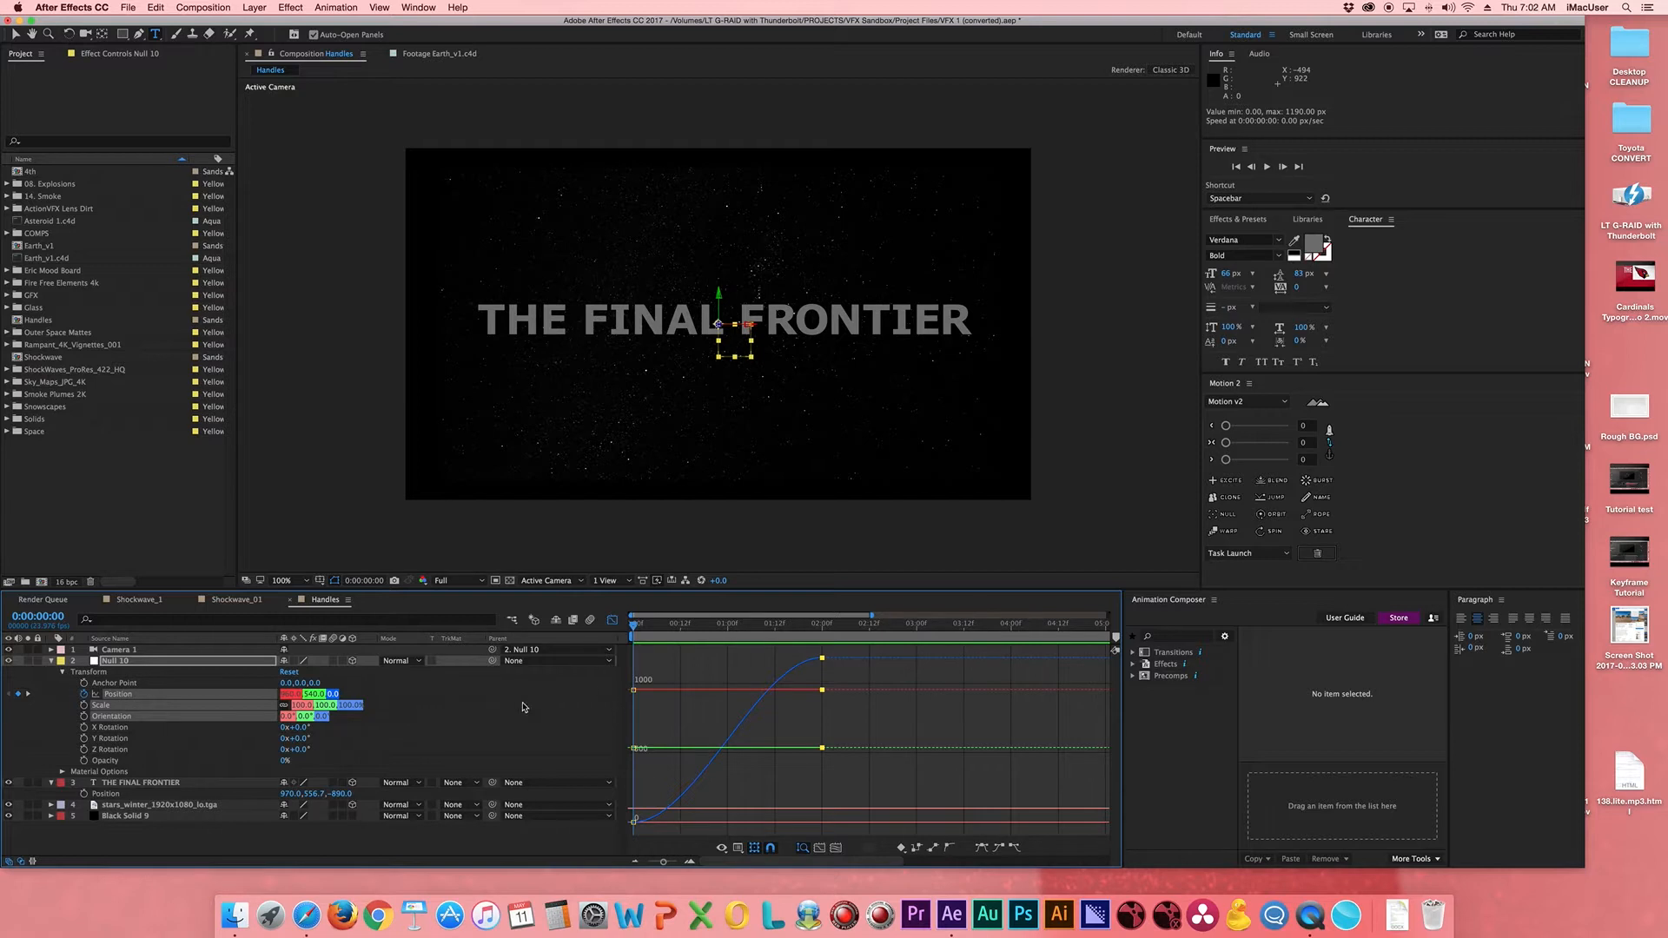
- Try converting the null's selected Position keyframe to linear interpolation in the graph, and undo the conversion
{"action": "mouse_move", "coordinate": [823, 661]}
{"action": "mouse_move", "coordinate": [635, 823]}
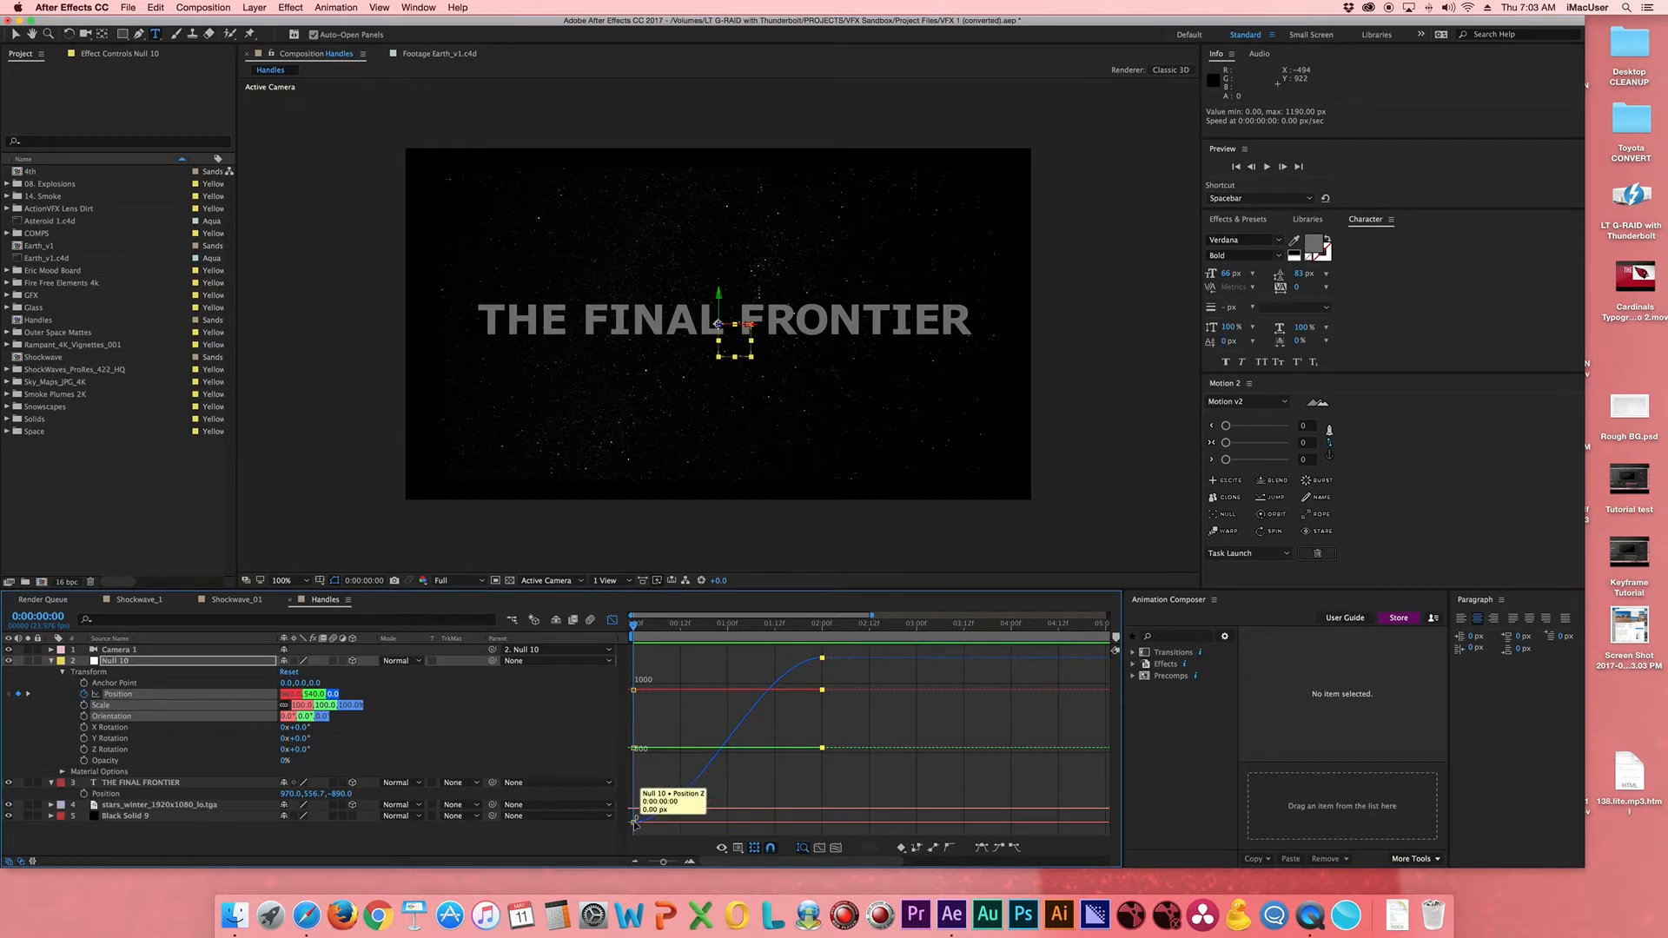
{"action": "left_click", "coordinate": [822, 658]}
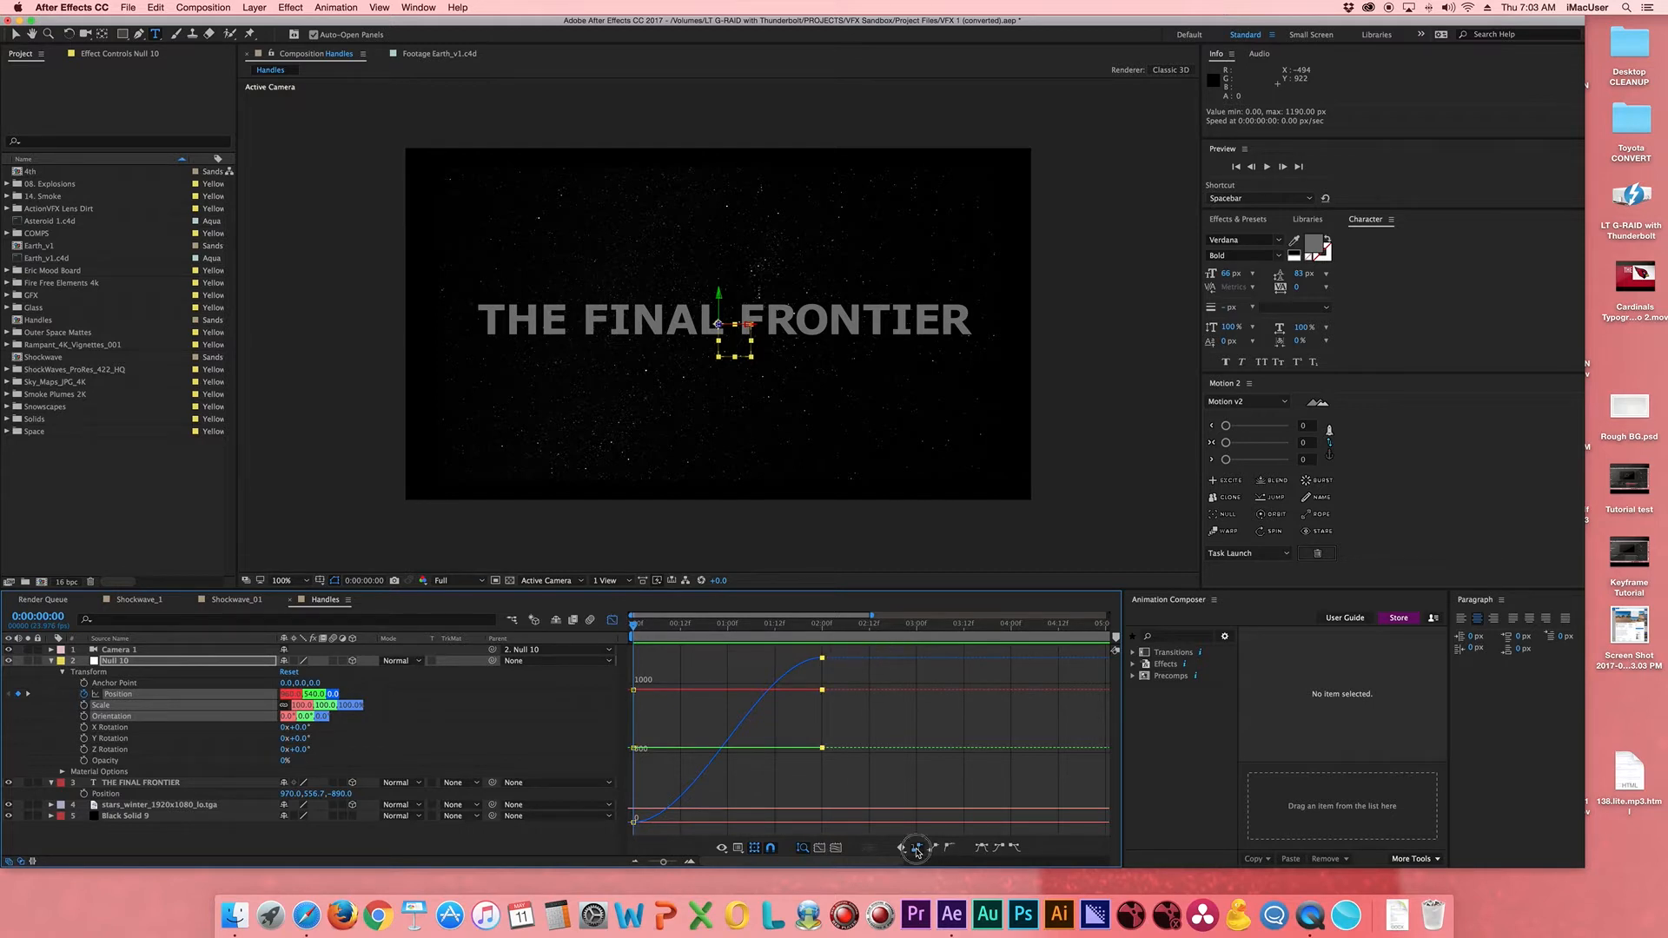
{"action": "left_click", "coordinate": [947, 850]}
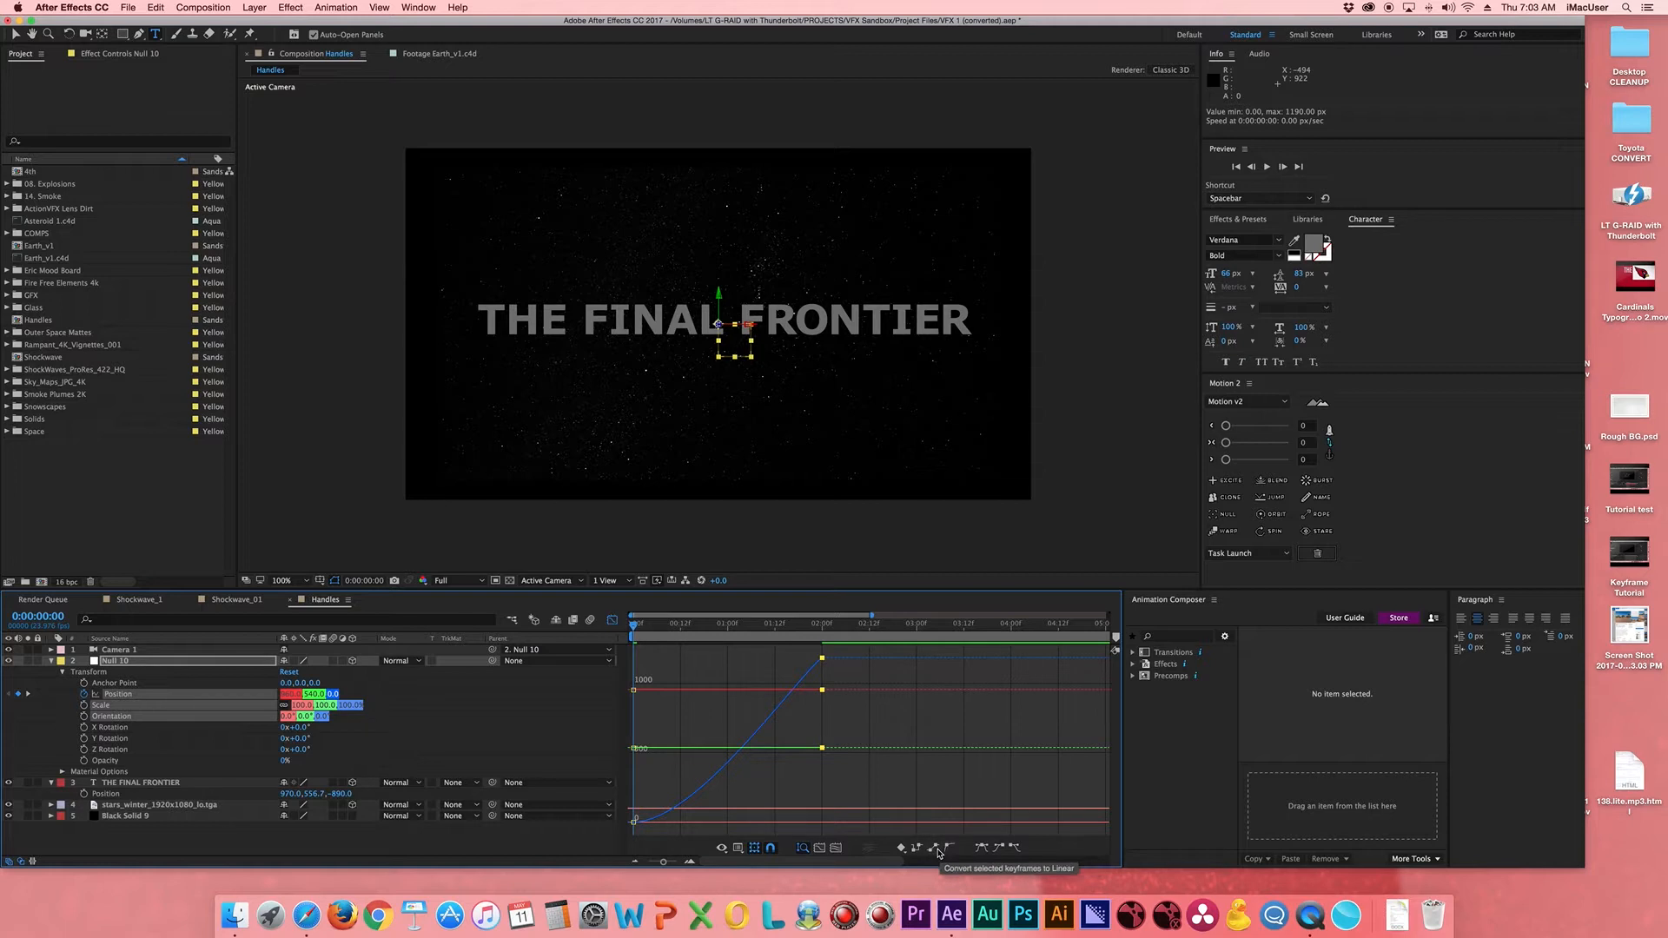
{"action": "left_click", "coordinate": [940, 848]}
{"action": "key", "text": "super+z"}
{"action": "left_click", "coordinate": [437, 707]}
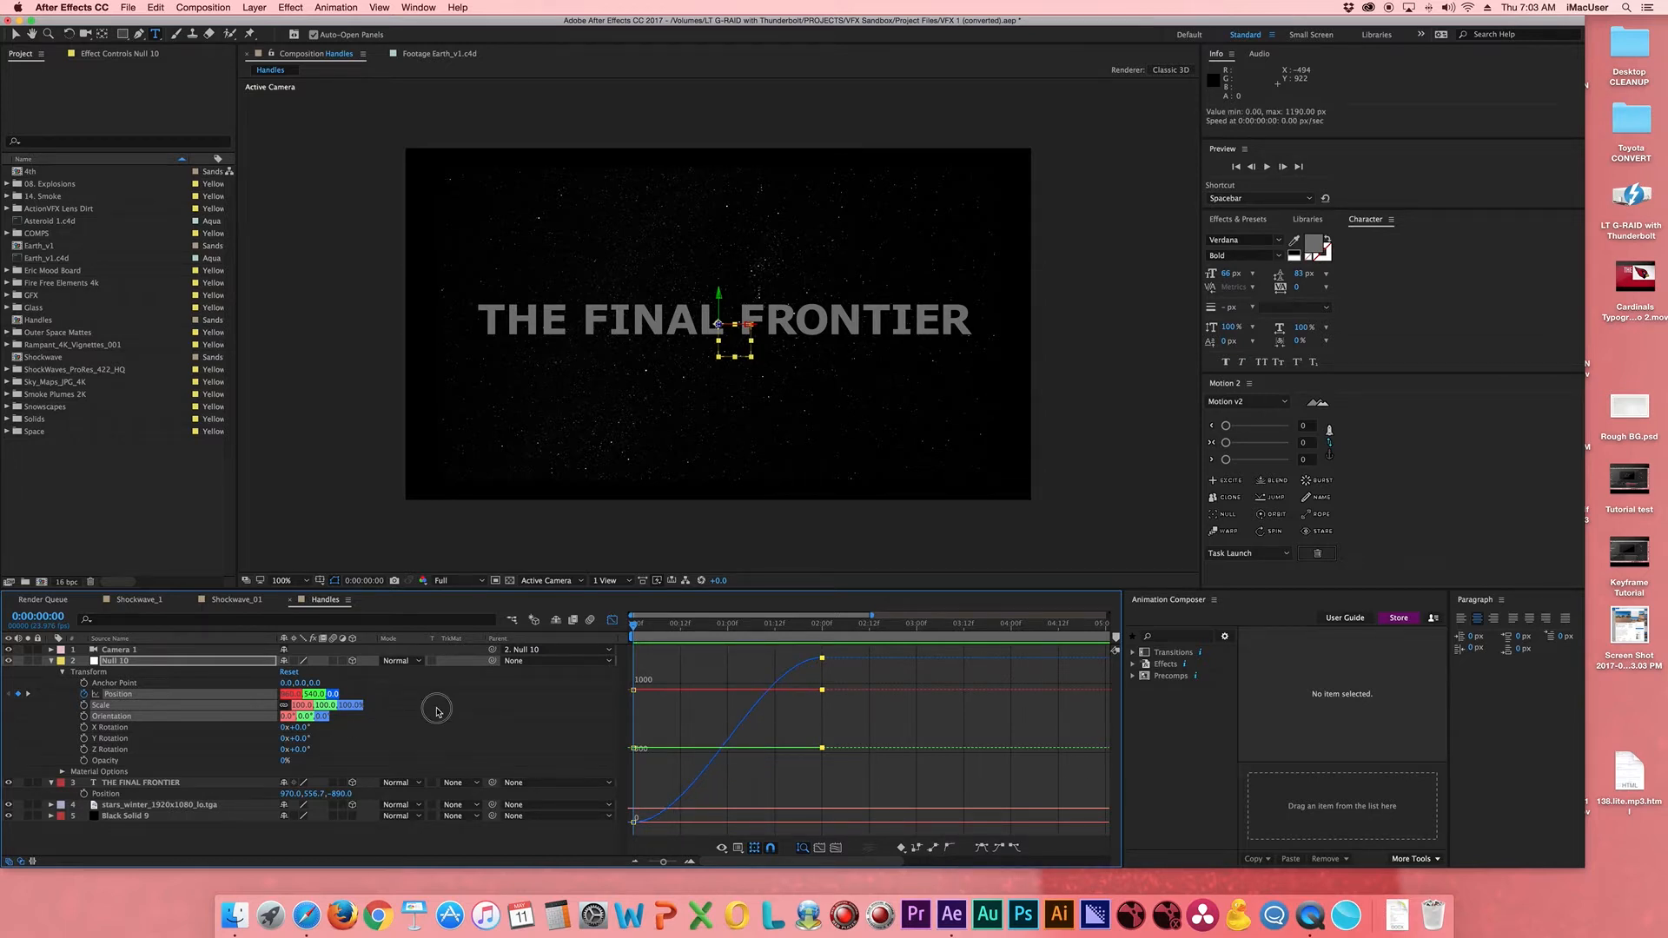
- Separate the null's Position property into individual X, Y and Z dimensions
{"action": "left_click", "coordinate": [118, 695]}
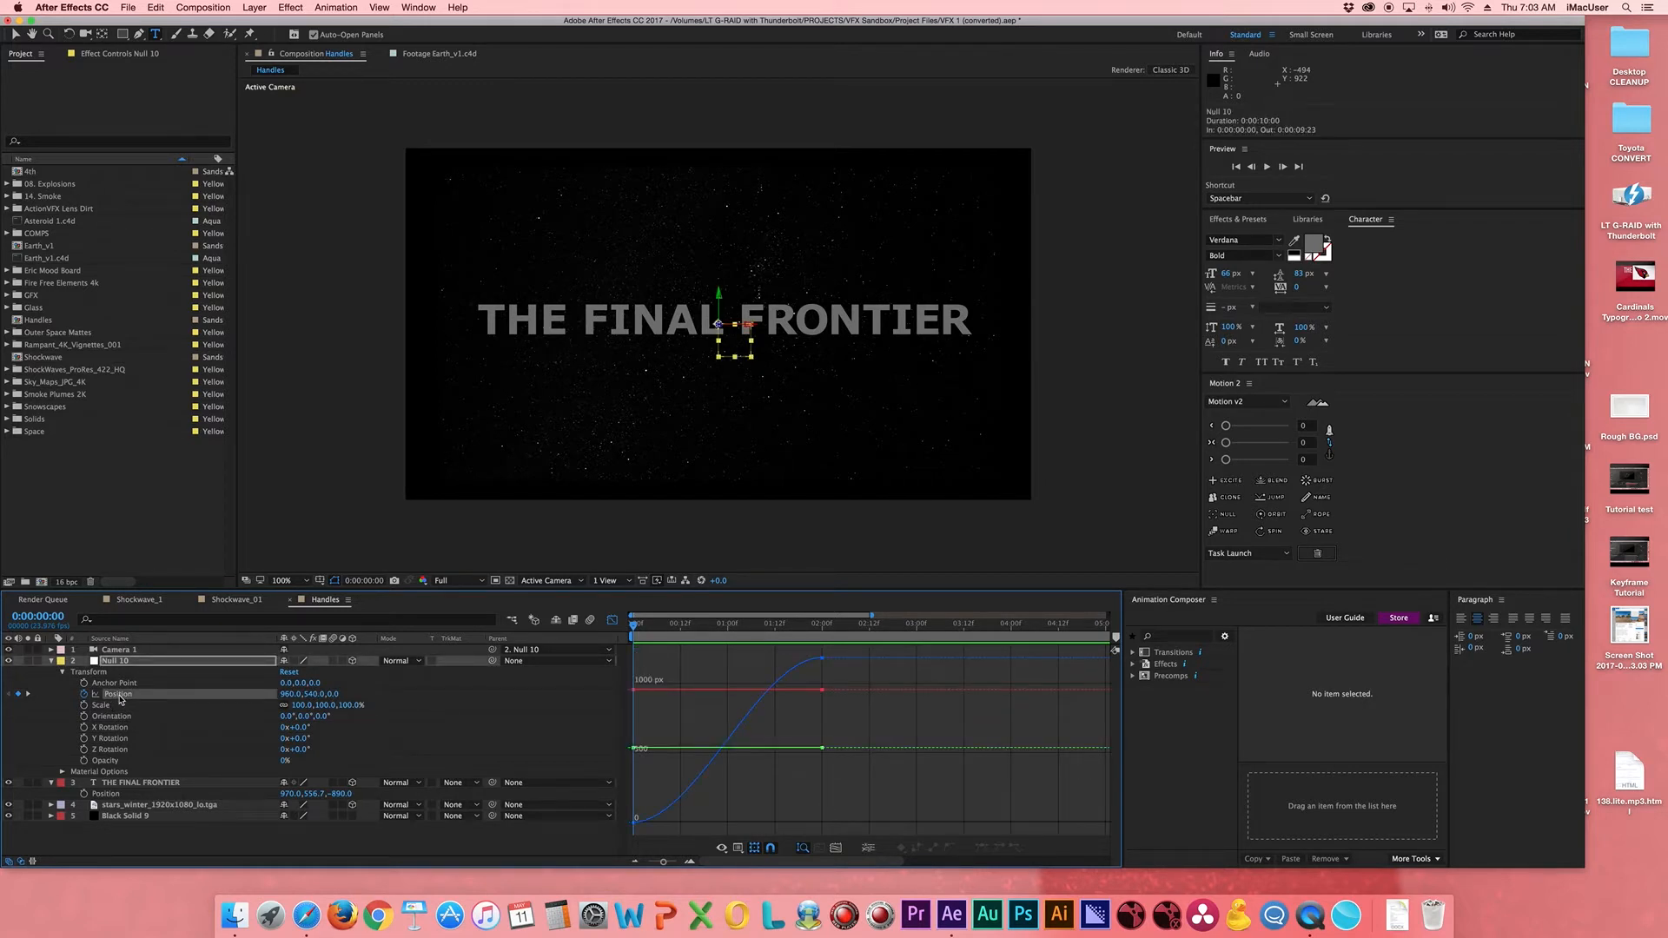
{"action": "right_click", "coordinate": [122, 697]}
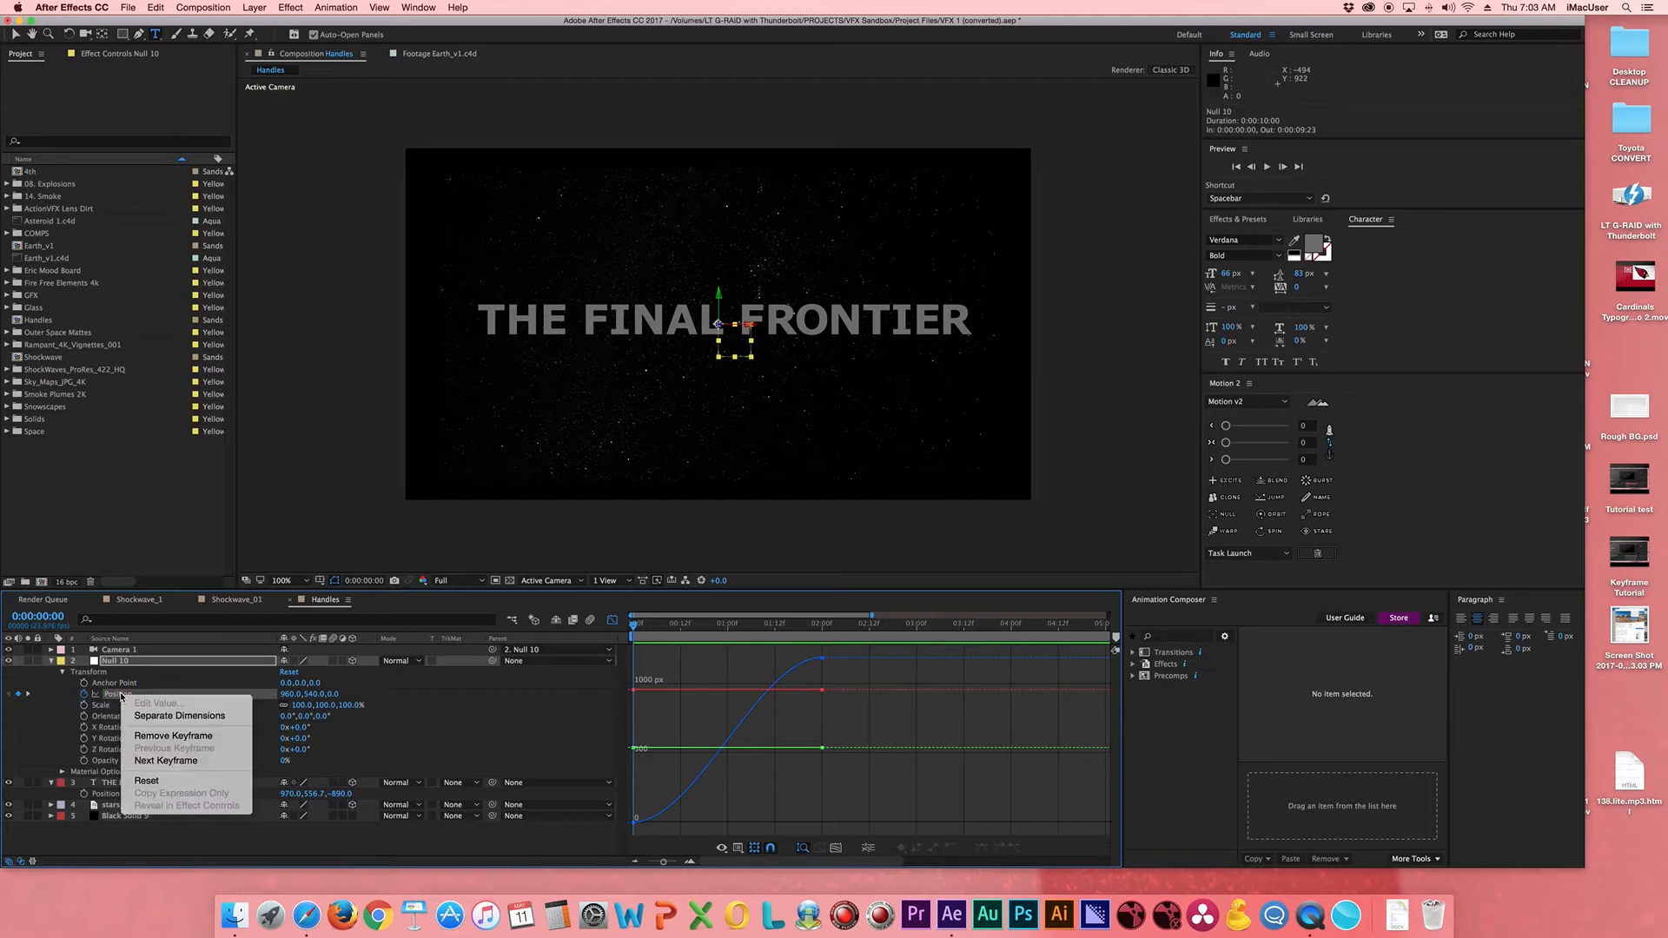
{"action": "left_click", "coordinate": [180, 718]}
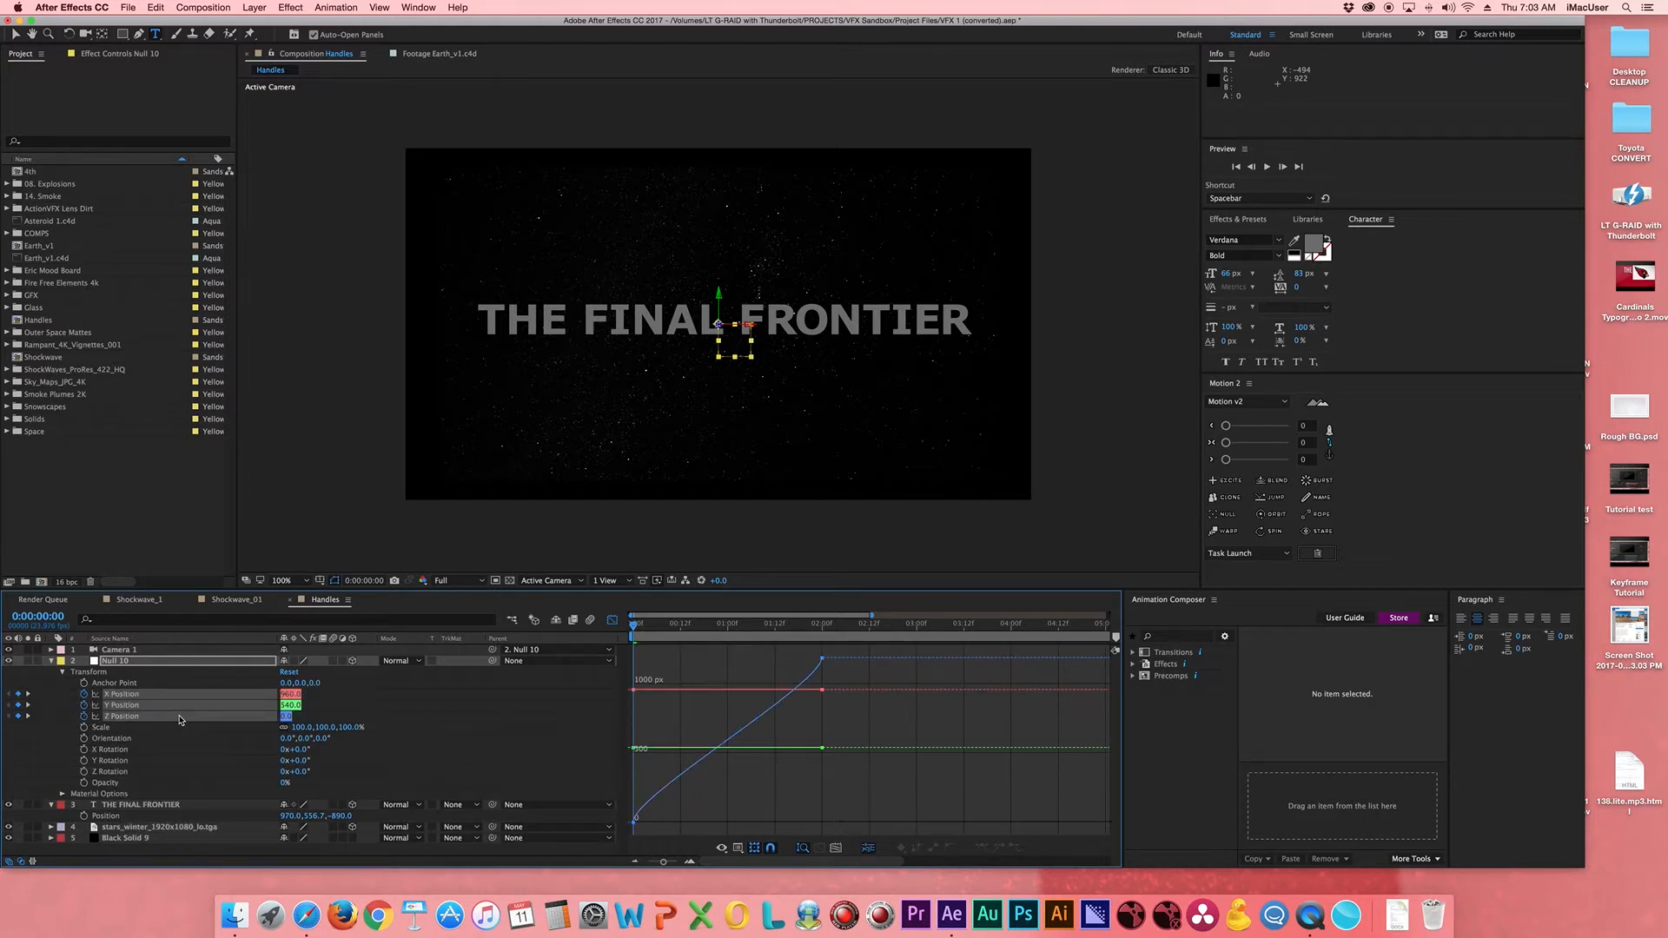
- Shape the null's Z Position curve into a steep S with long, flat handles on both keyframes, and preview the motion
{"action": "left_click", "coordinate": [822, 662]}
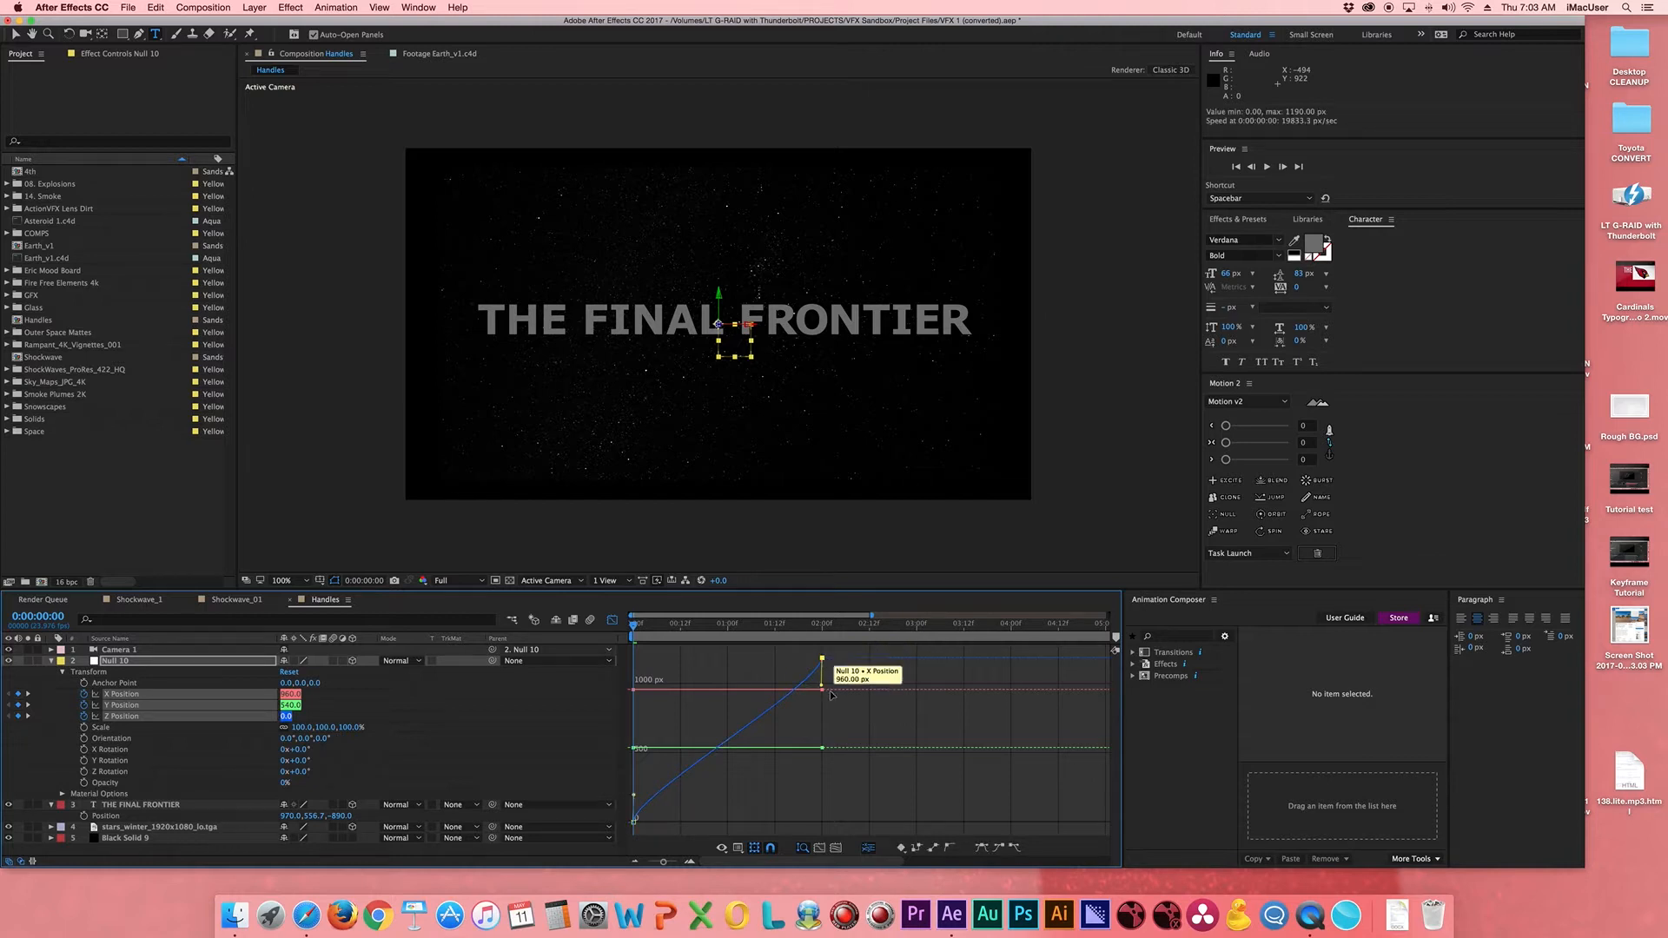
{"action": "left_click_drag", "start_coordinate": [821, 686], "coordinate": [715, 657]}
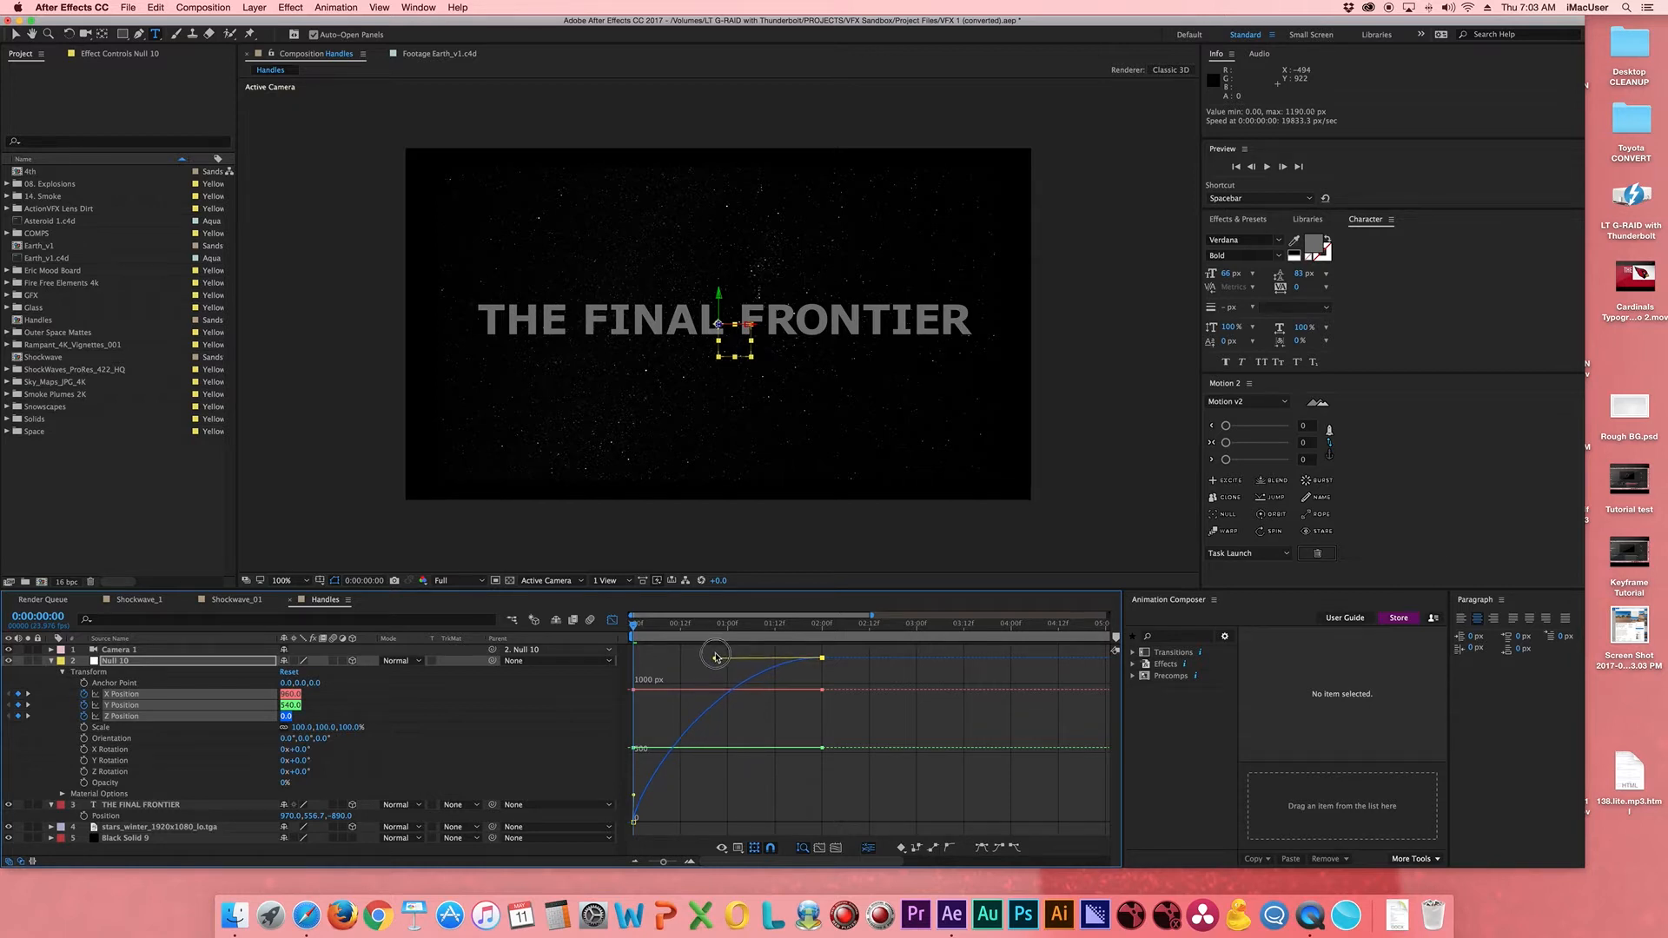
{"action": "left_click", "coordinate": [634, 821]}
{"action": "left_click_drag", "start_coordinate": [635, 796], "coordinate": [769, 828]}
{"action": "left_click_drag", "start_coordinate": [635, 625], "coordinate": [669, 632]}
{"action": "key", "text": "space"}
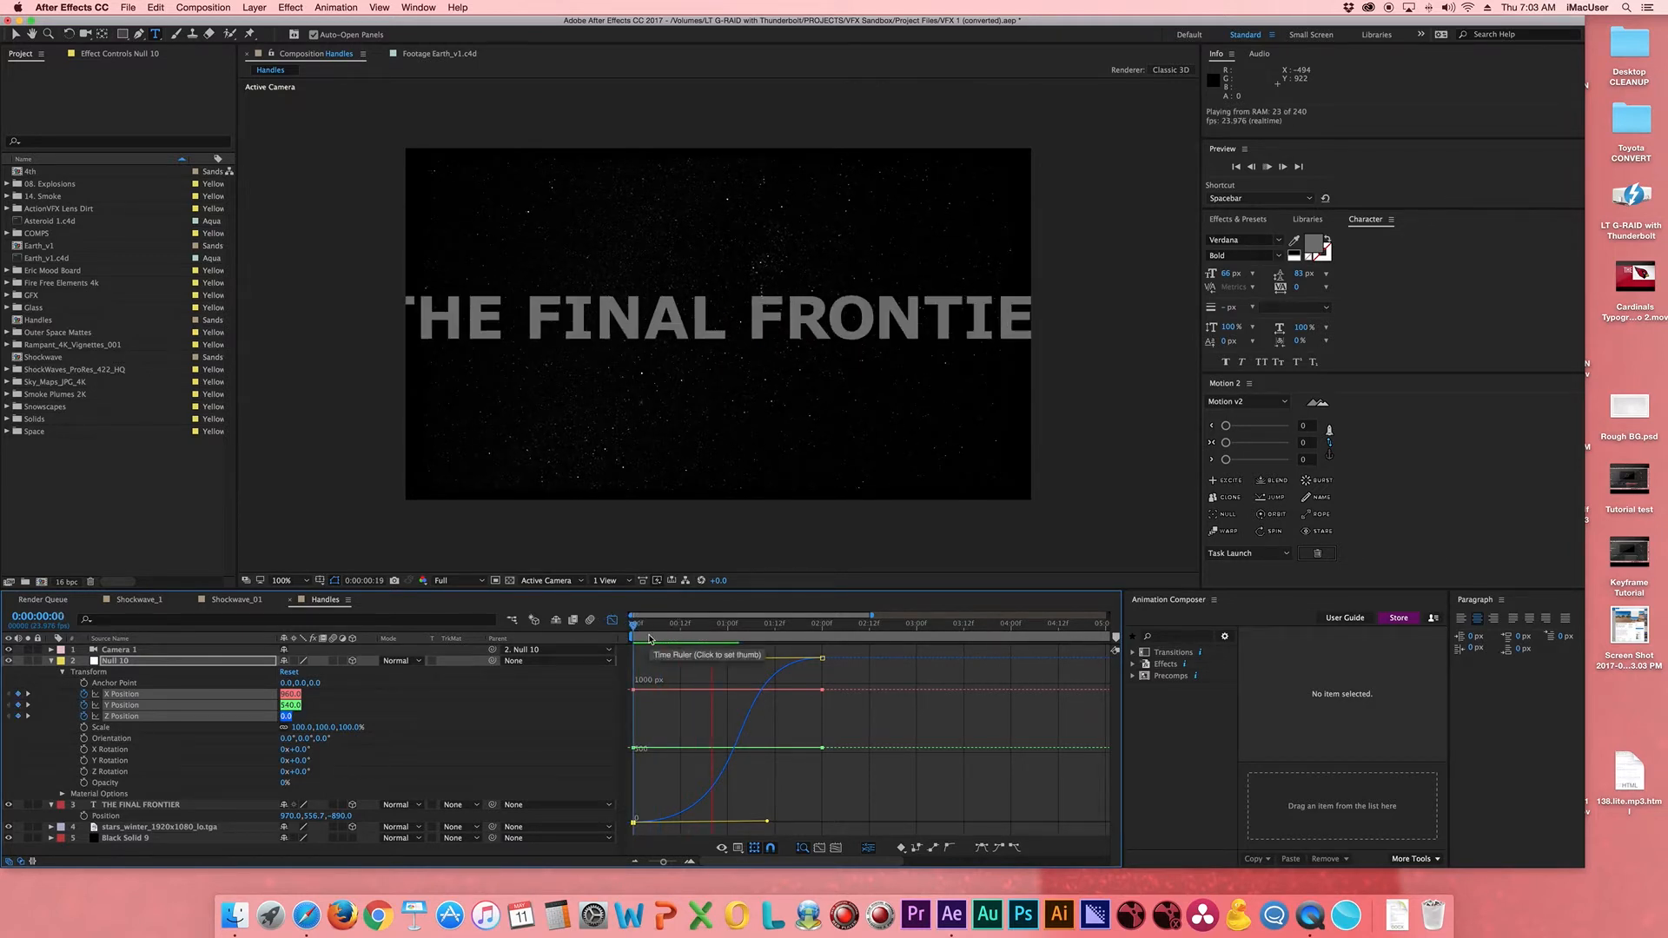
{"action": "key", "text": "space"}
- Try a Z Position curve that starts and ends fast with a slower middle by angling both keyframe handles steeply
{"action": "left_click_drag", "start_coordinate": [718, 663], "coordinate": [781, 663]}
{"action": "left_click_drag", "start_coordinate": [768, 821], "coordinate": [677, 760]}
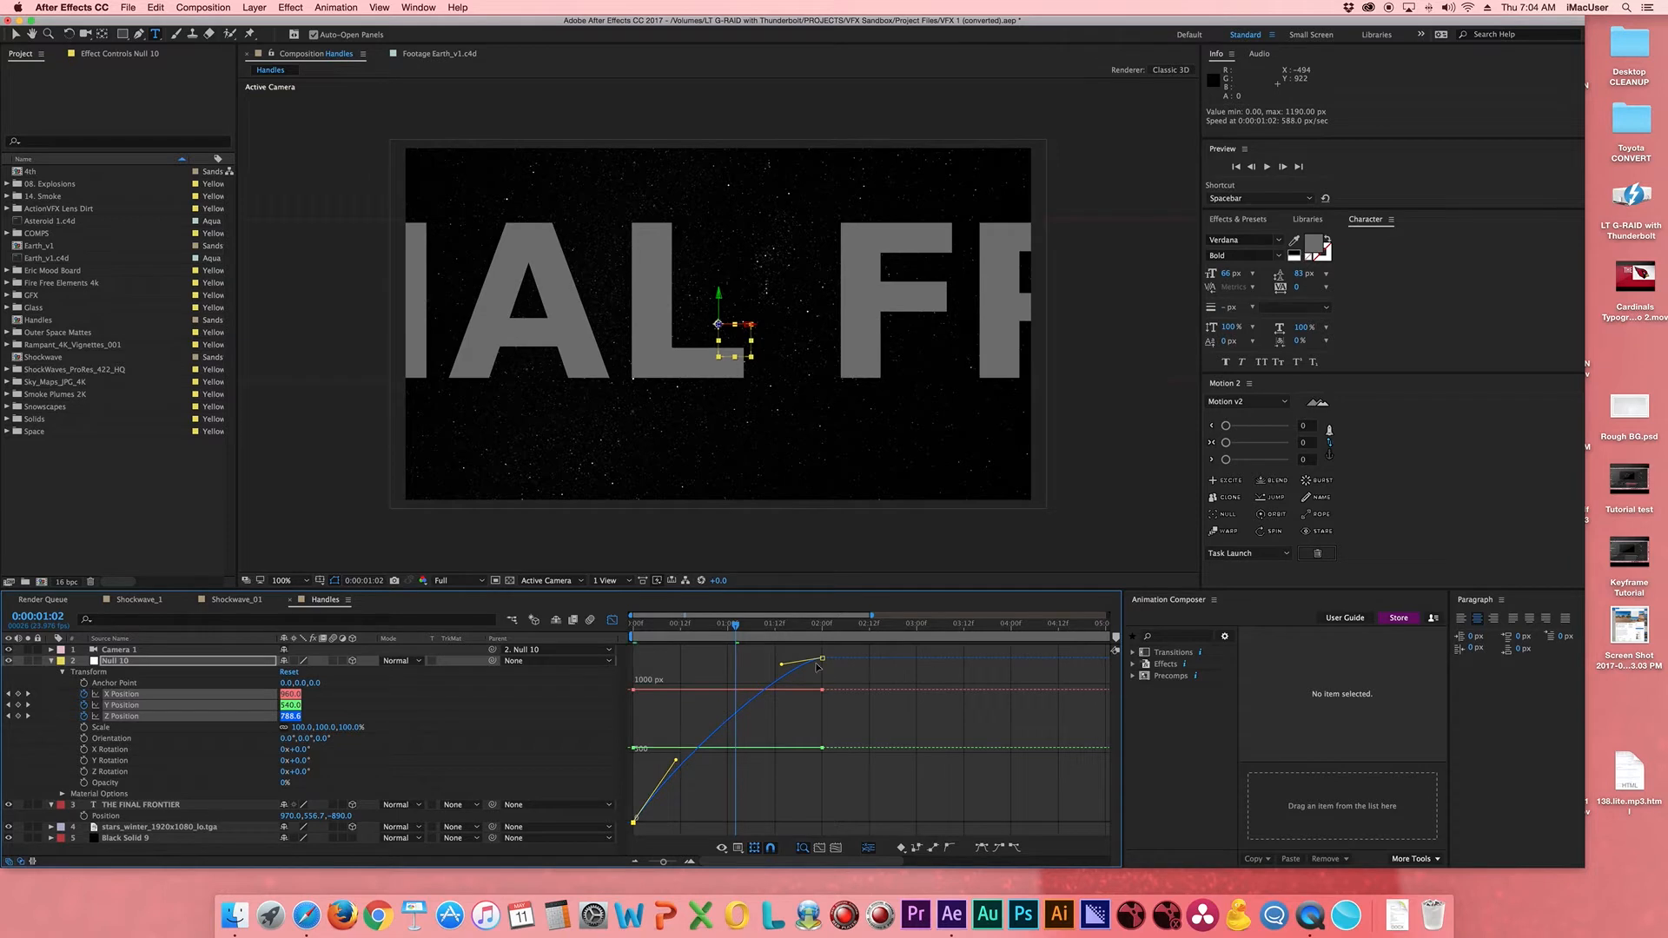
{"action": "left_click_drag", "start_coordinate": [782, 664], "coordinate": [741, 772]}
{"action": "left_click_drag", "start_coordinate": [736, 629], "coordinate": [624, 645]}
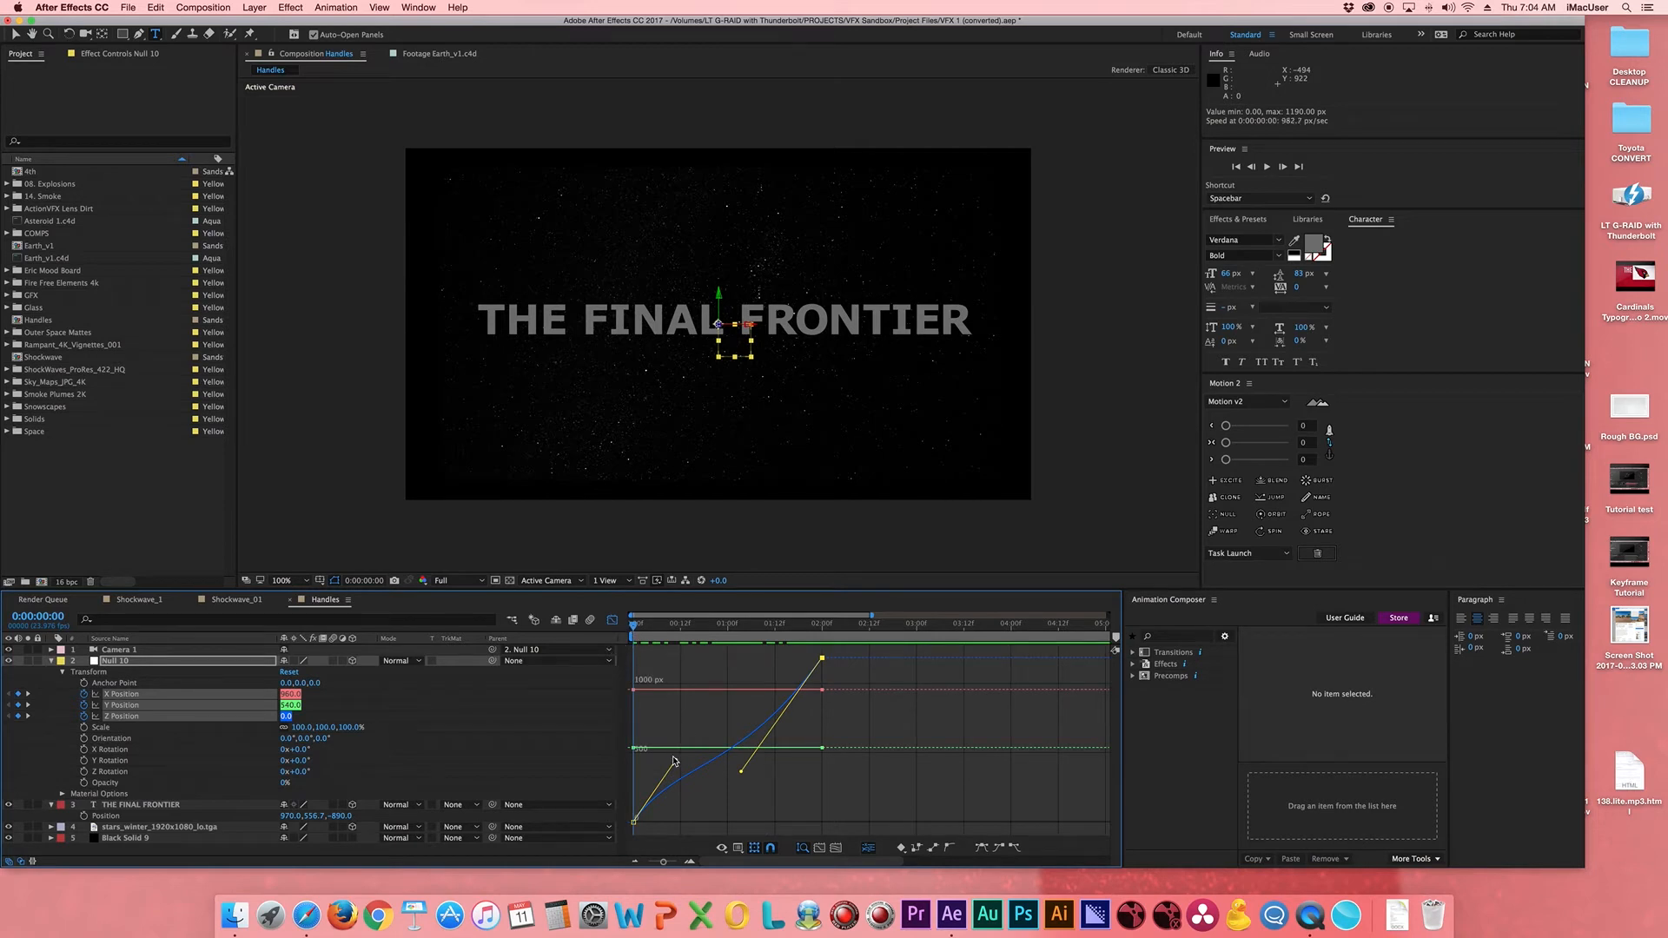
- Reshape the Z Position curve into a steep S with a long flat start handle and a shorter flat end handle
{"action": "left_click_drag", "start_coordinate": [677, 764], "coordinate": [716, 660]}
{"action": "left_click_drag", "start_coordinate": [738, 819], "coordinate": [782, 822]}
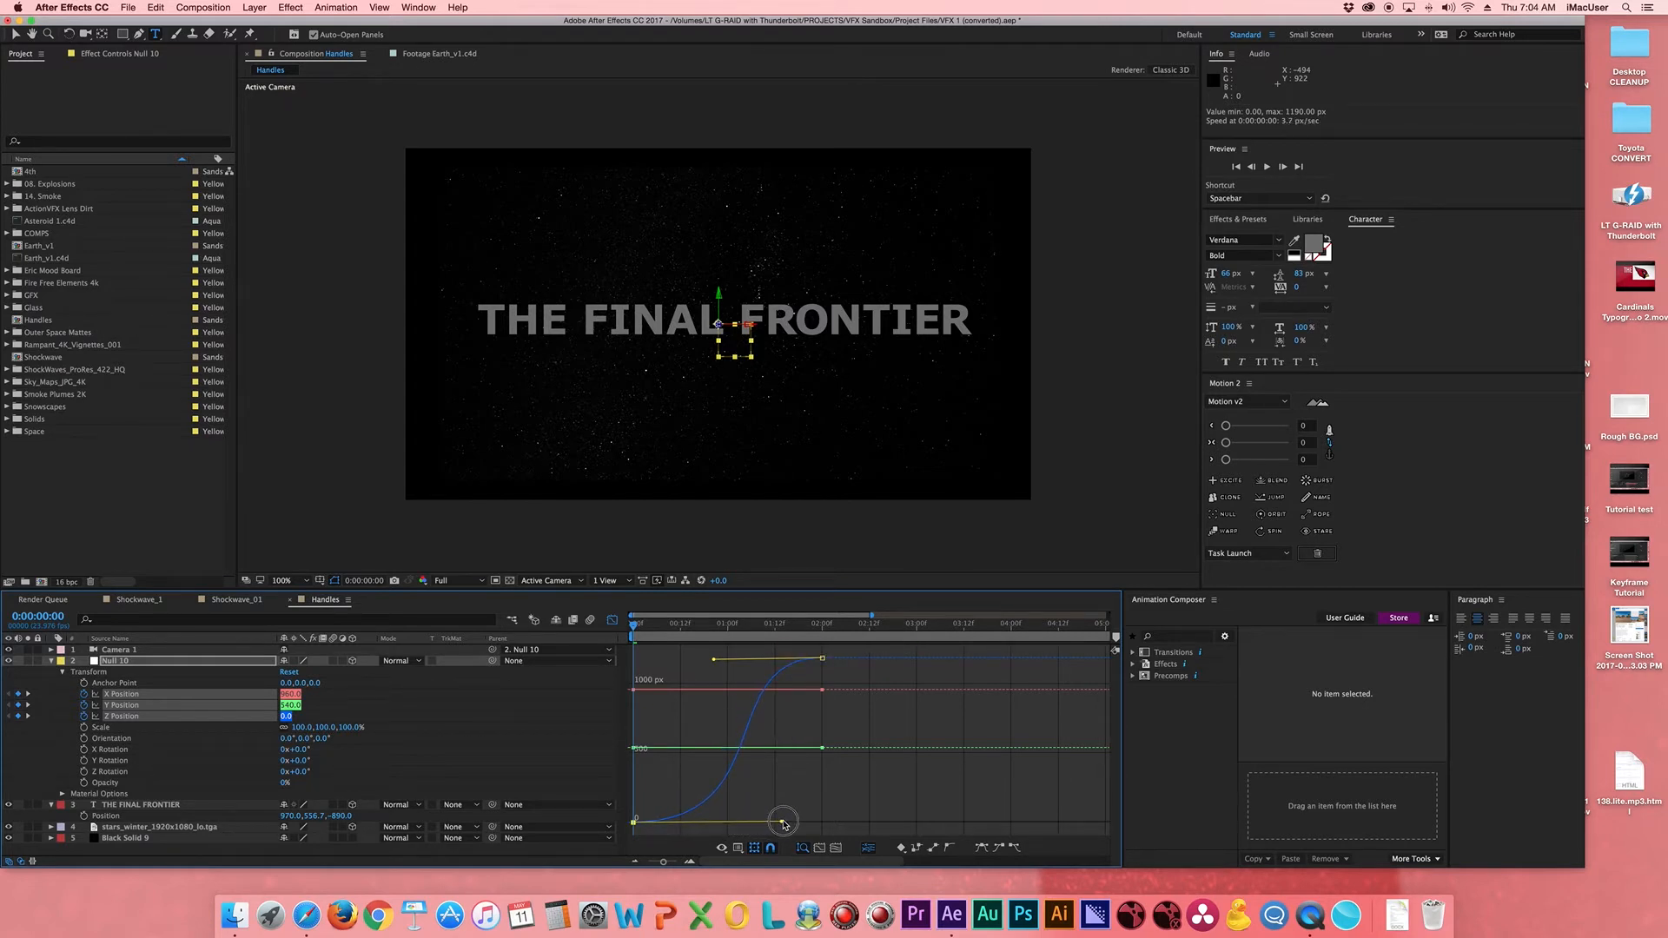
{"action": "left_click_drag", "start_coordinate": [782, 823], "coordinate": [782, 822]}
{"action": "mouse_move", "coordinate": [634, 624]}
{"action": "left_mouse_down"}
{"action": "mouse_move", "coordinate": [782, 631]}
{"action": "mouse_move", "coordinate": [636, 635]}
{"action": "mouse_move", "coordinate": [665, 635]}
{"action": "left_mouse_up"}
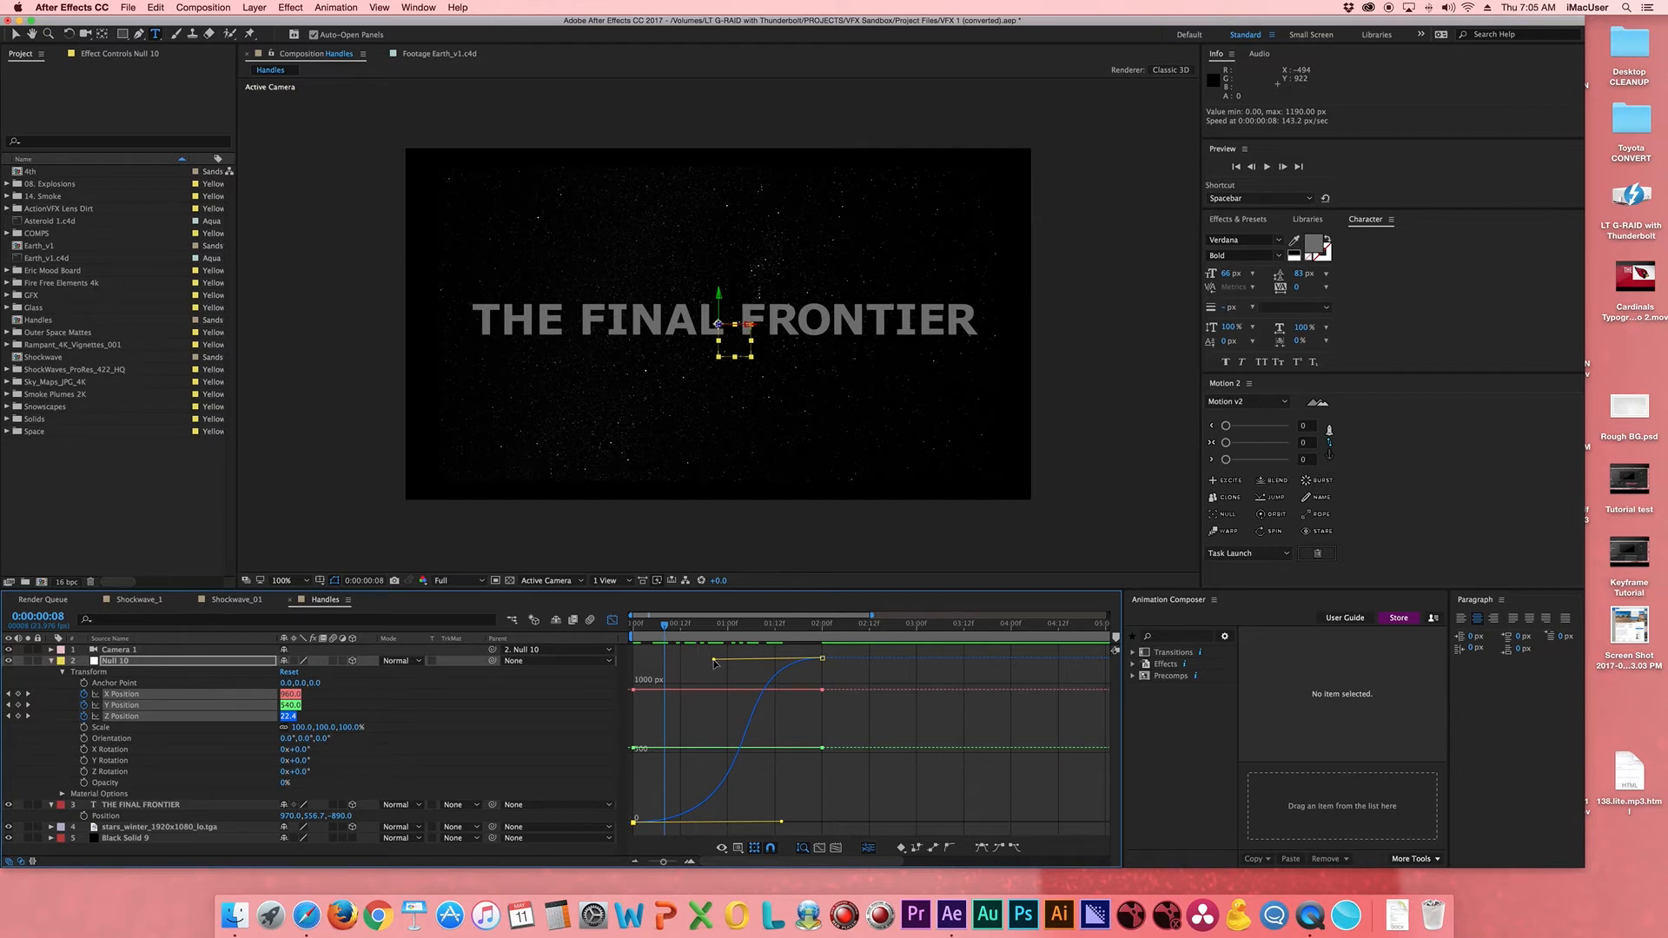
{"action": "left_click_drag", "start_coordinate": [714, 662], "coordinate": [742, 662]}
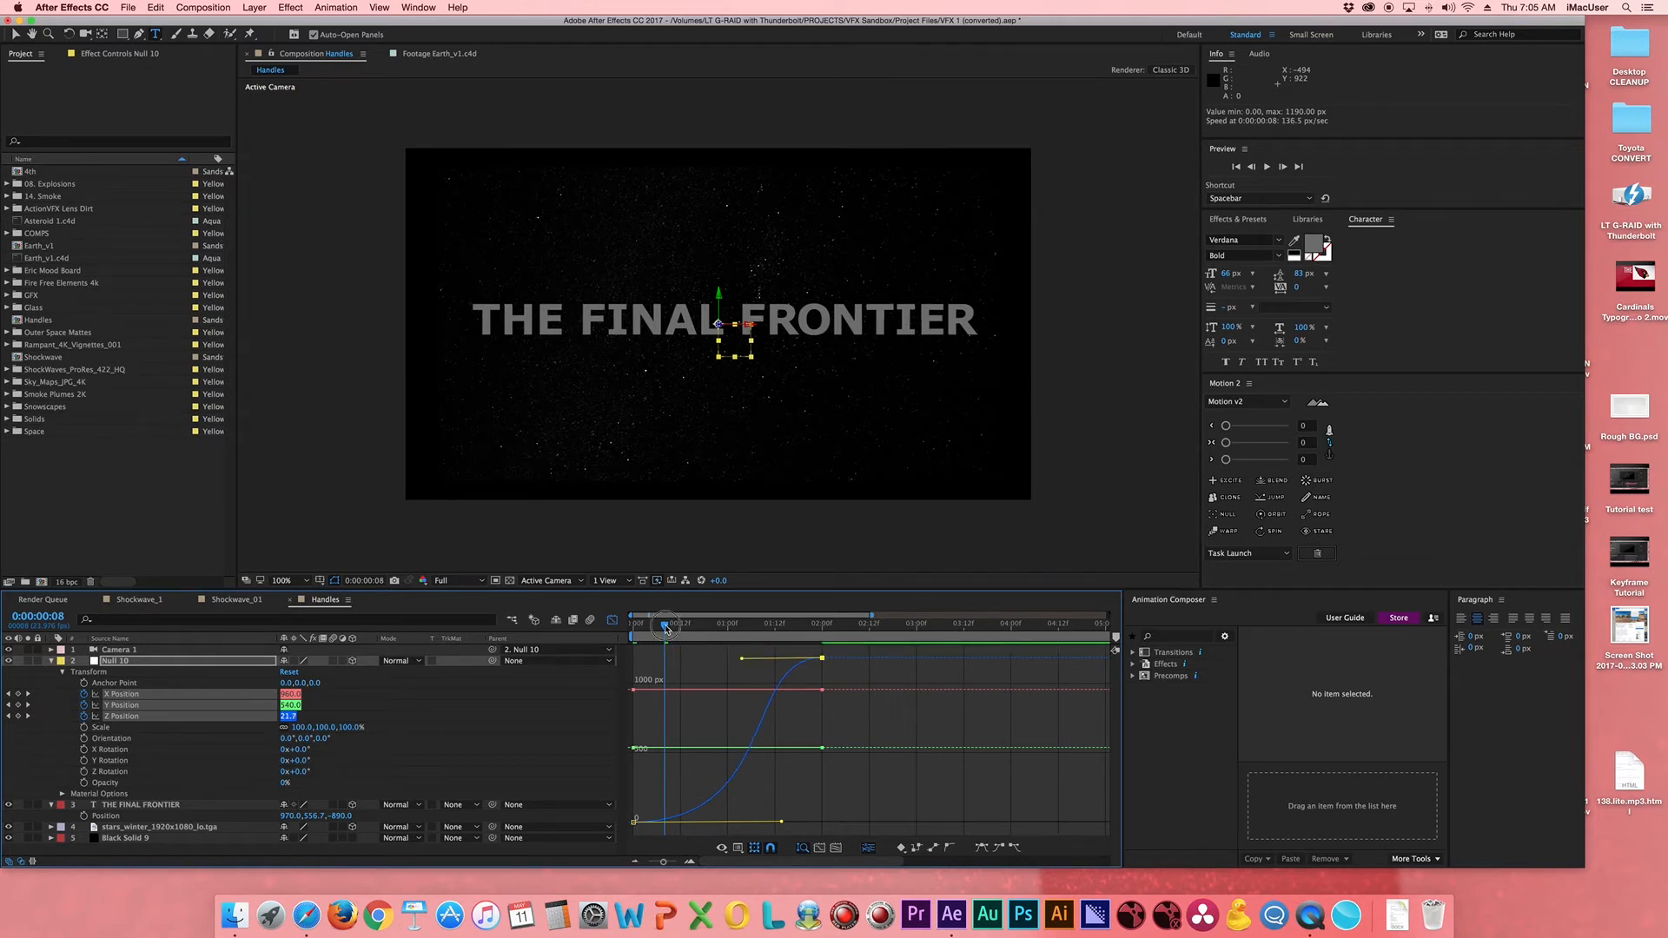
- Preview the camera move from the first frame to check the reshaped Z Position curve
{"action": "key", "text": "Home"}
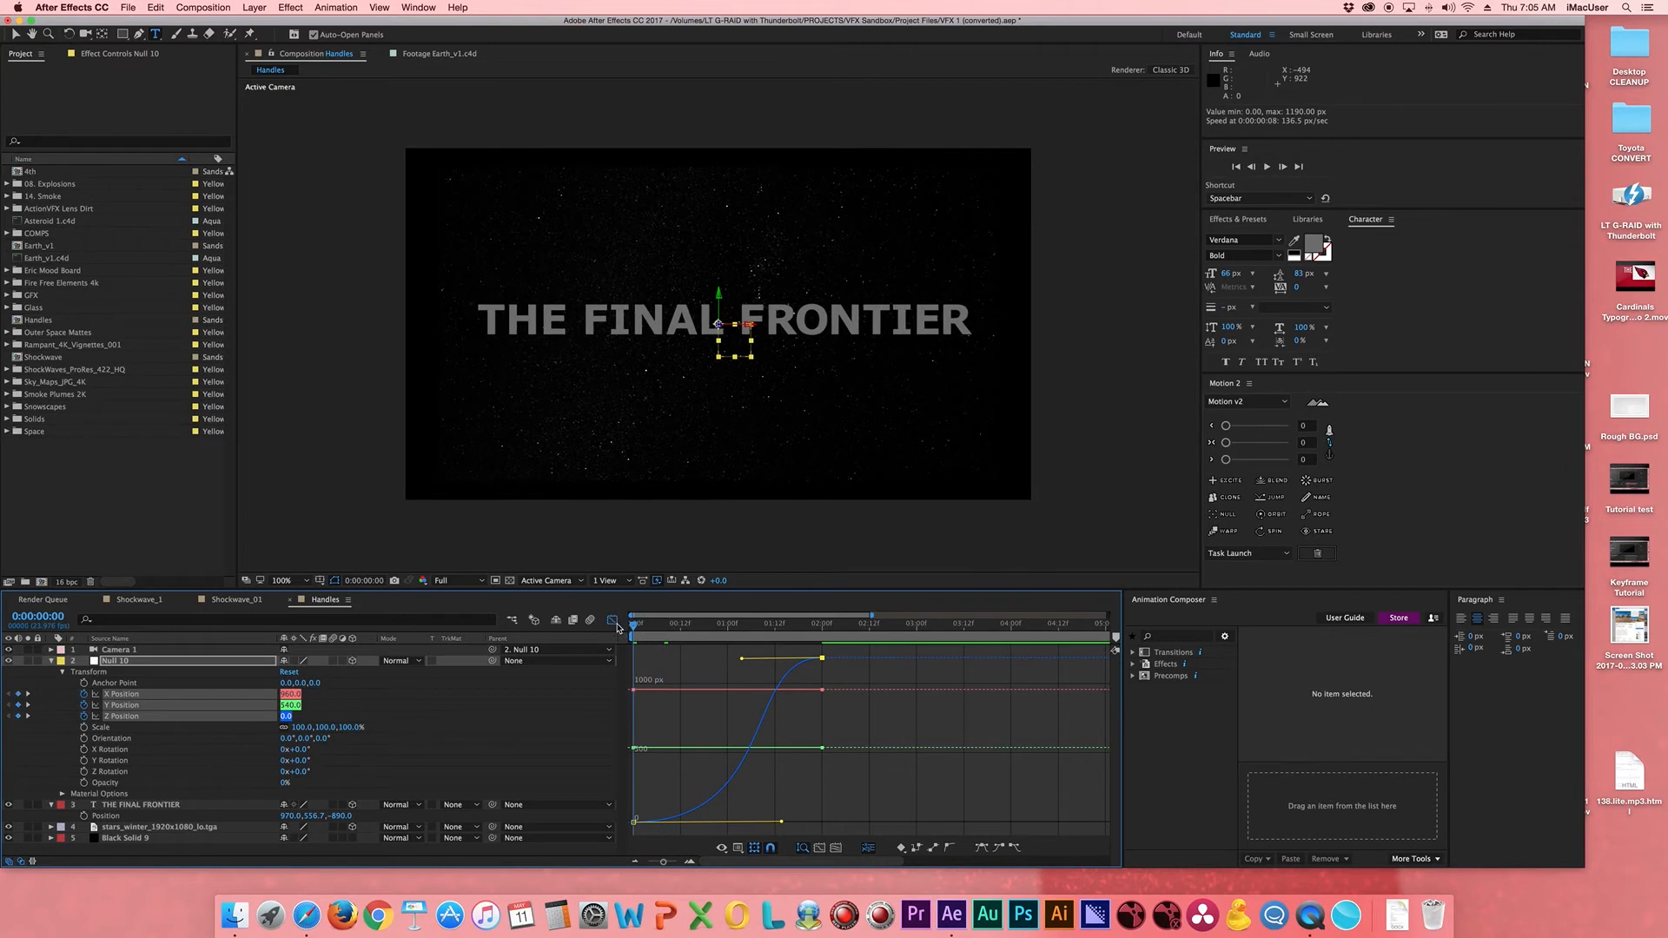
{"action": "key", "text": "space"}
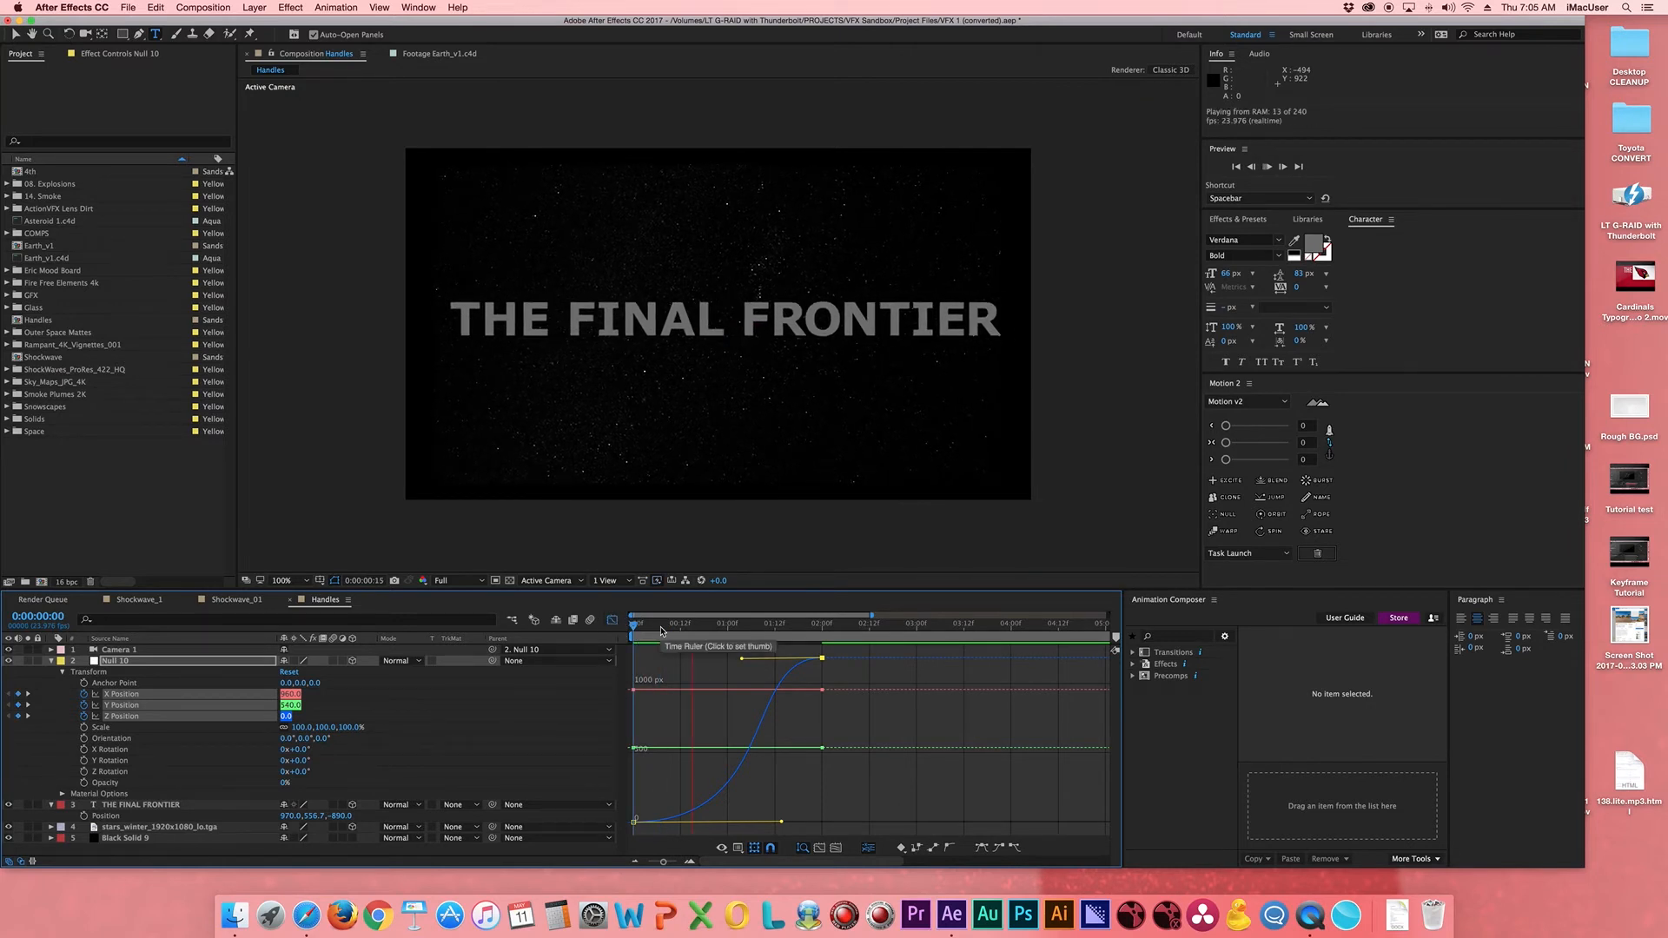
{"action": "key", "text": "space"}
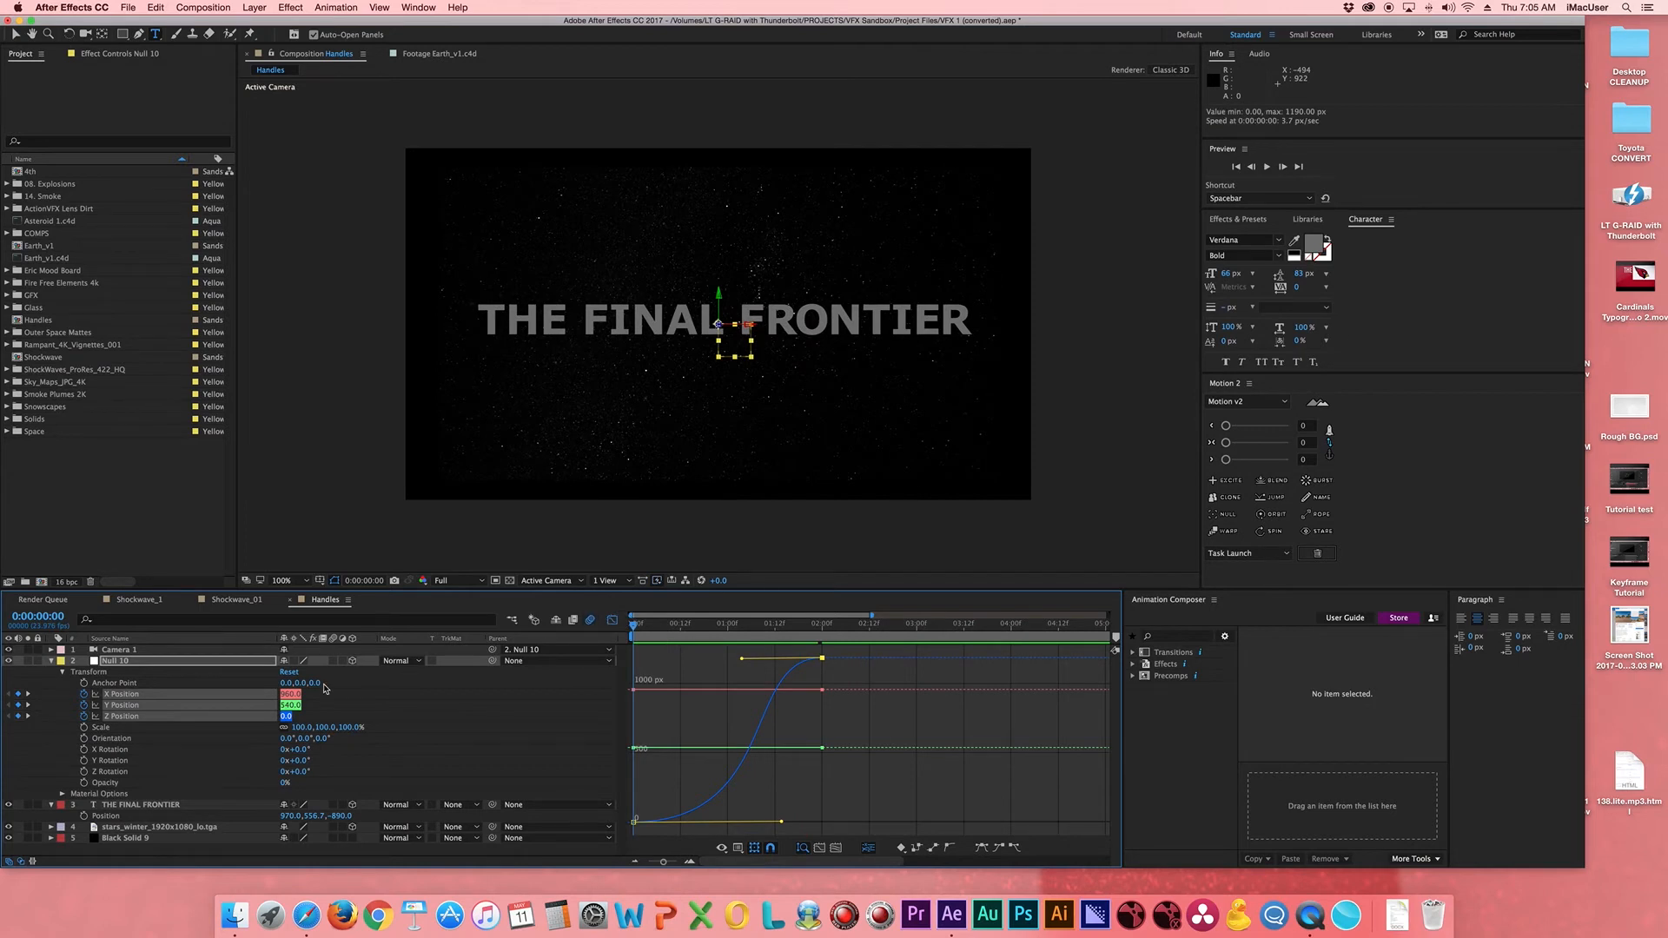
- Collapse the null's properties and enable motion blur for the composition, the THE FINAL FRONTIER text layer and the stars image layer
{"action": "left_click", "coordinate": [51, 660]}
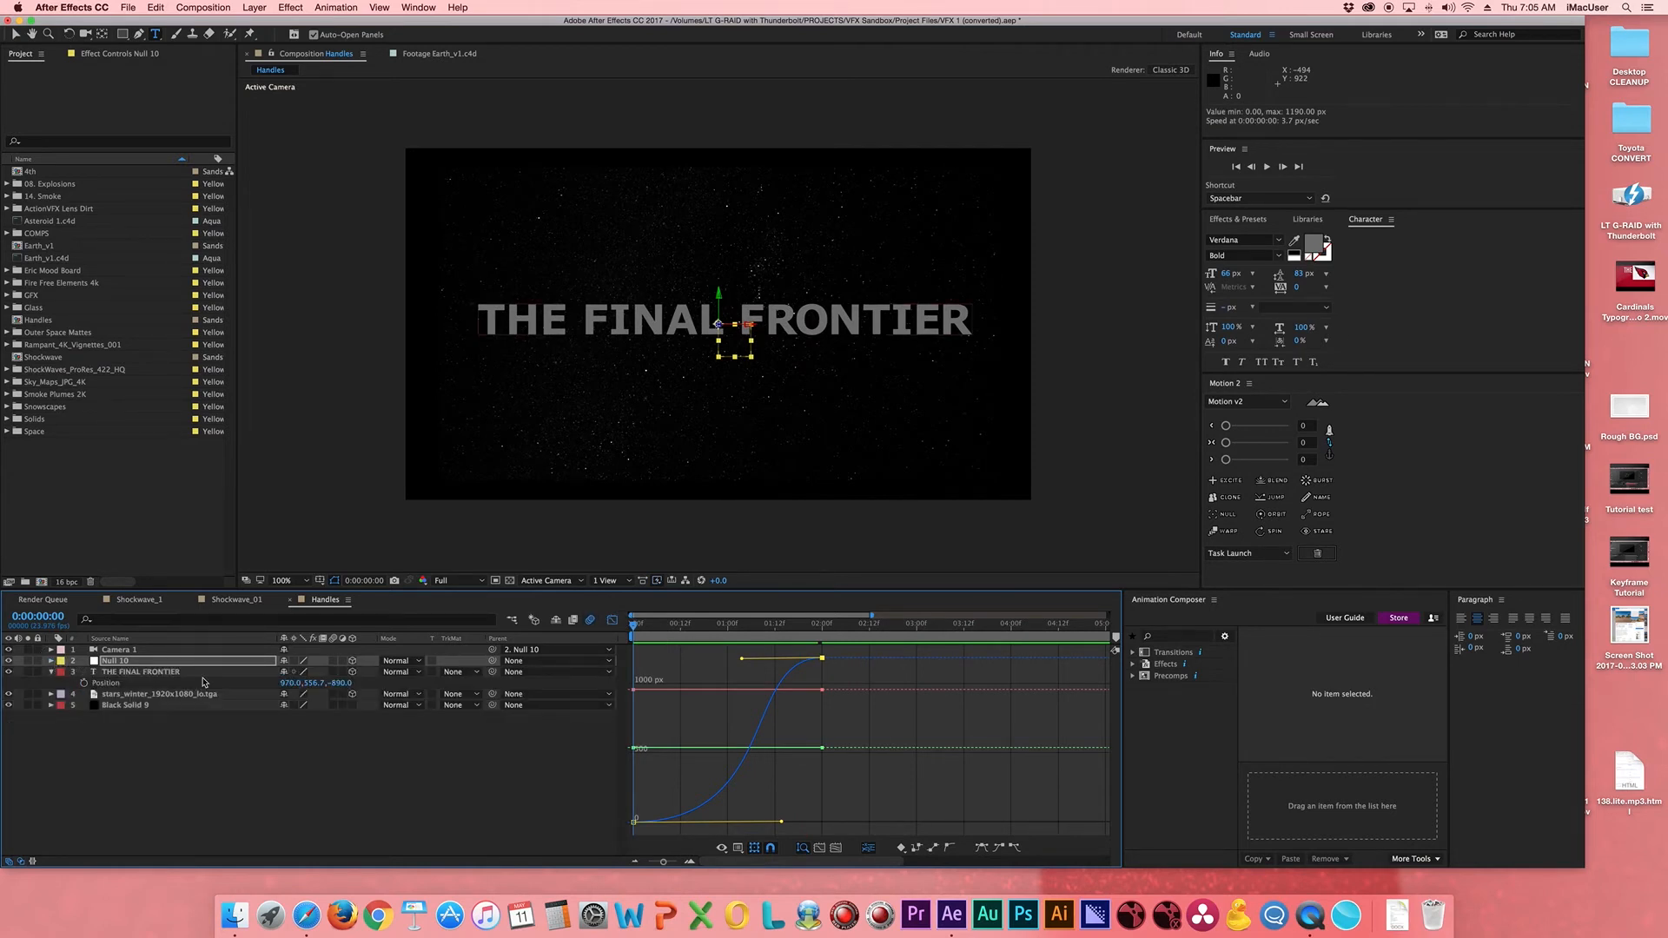
{"action": "left_click", "coordinate": [334, 672]}
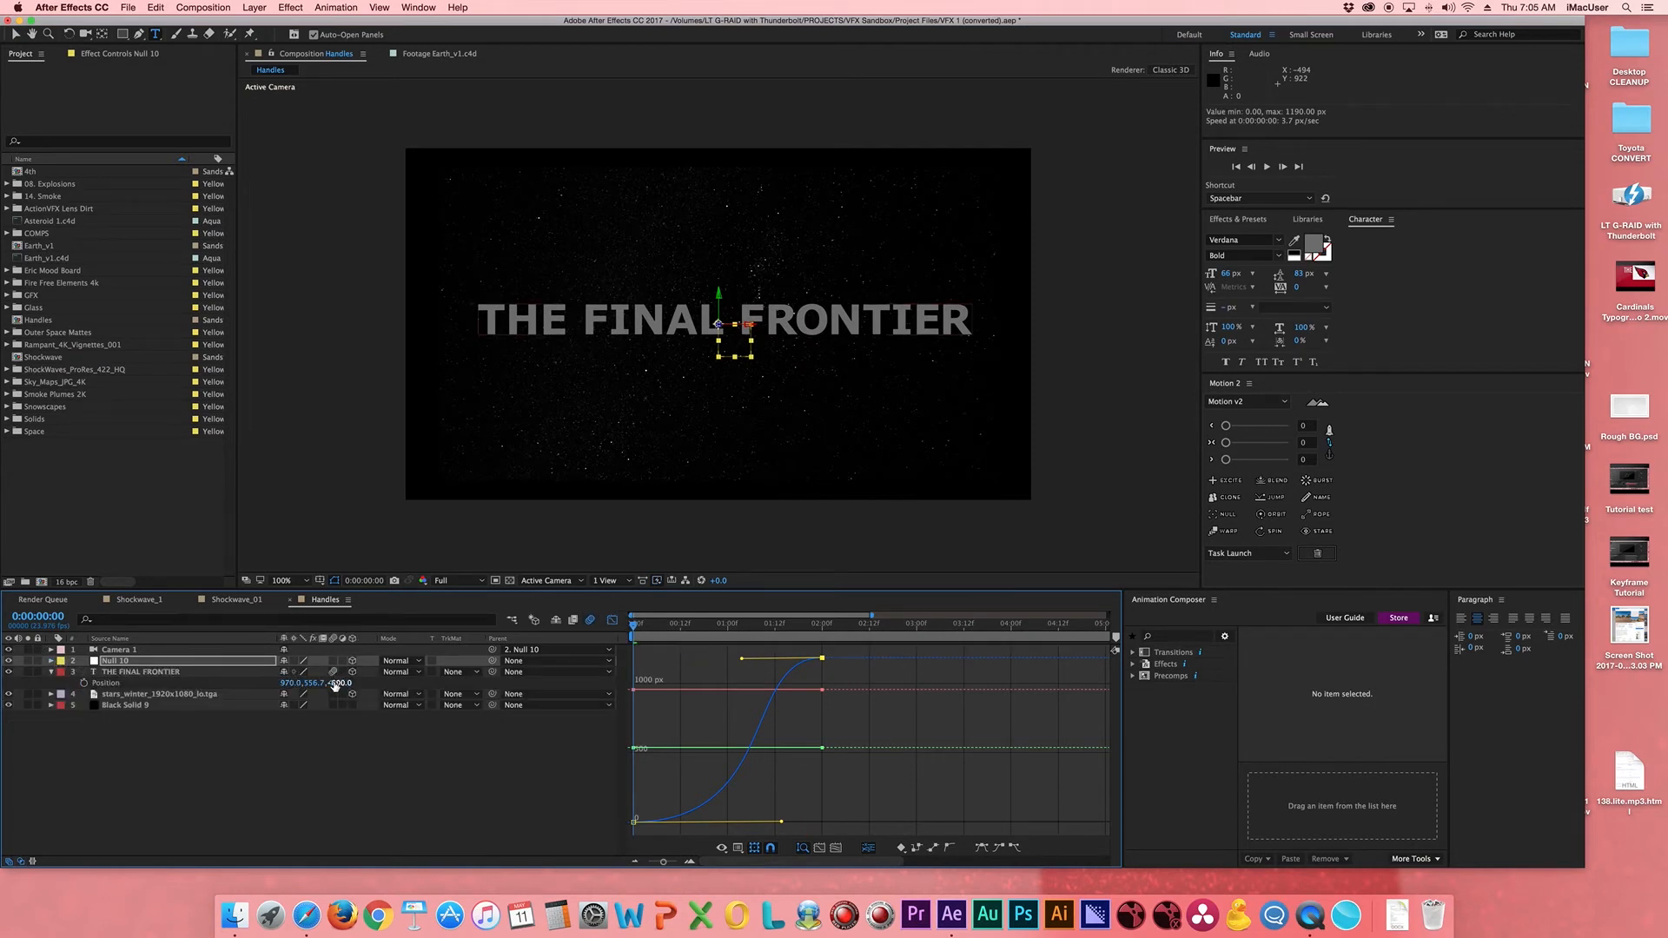
{"action": "left_click", "coordinate": [334, 693]}
- Play back the camera fly-through from the start to review it with motion blur
{"action": "key", "text": "space"}
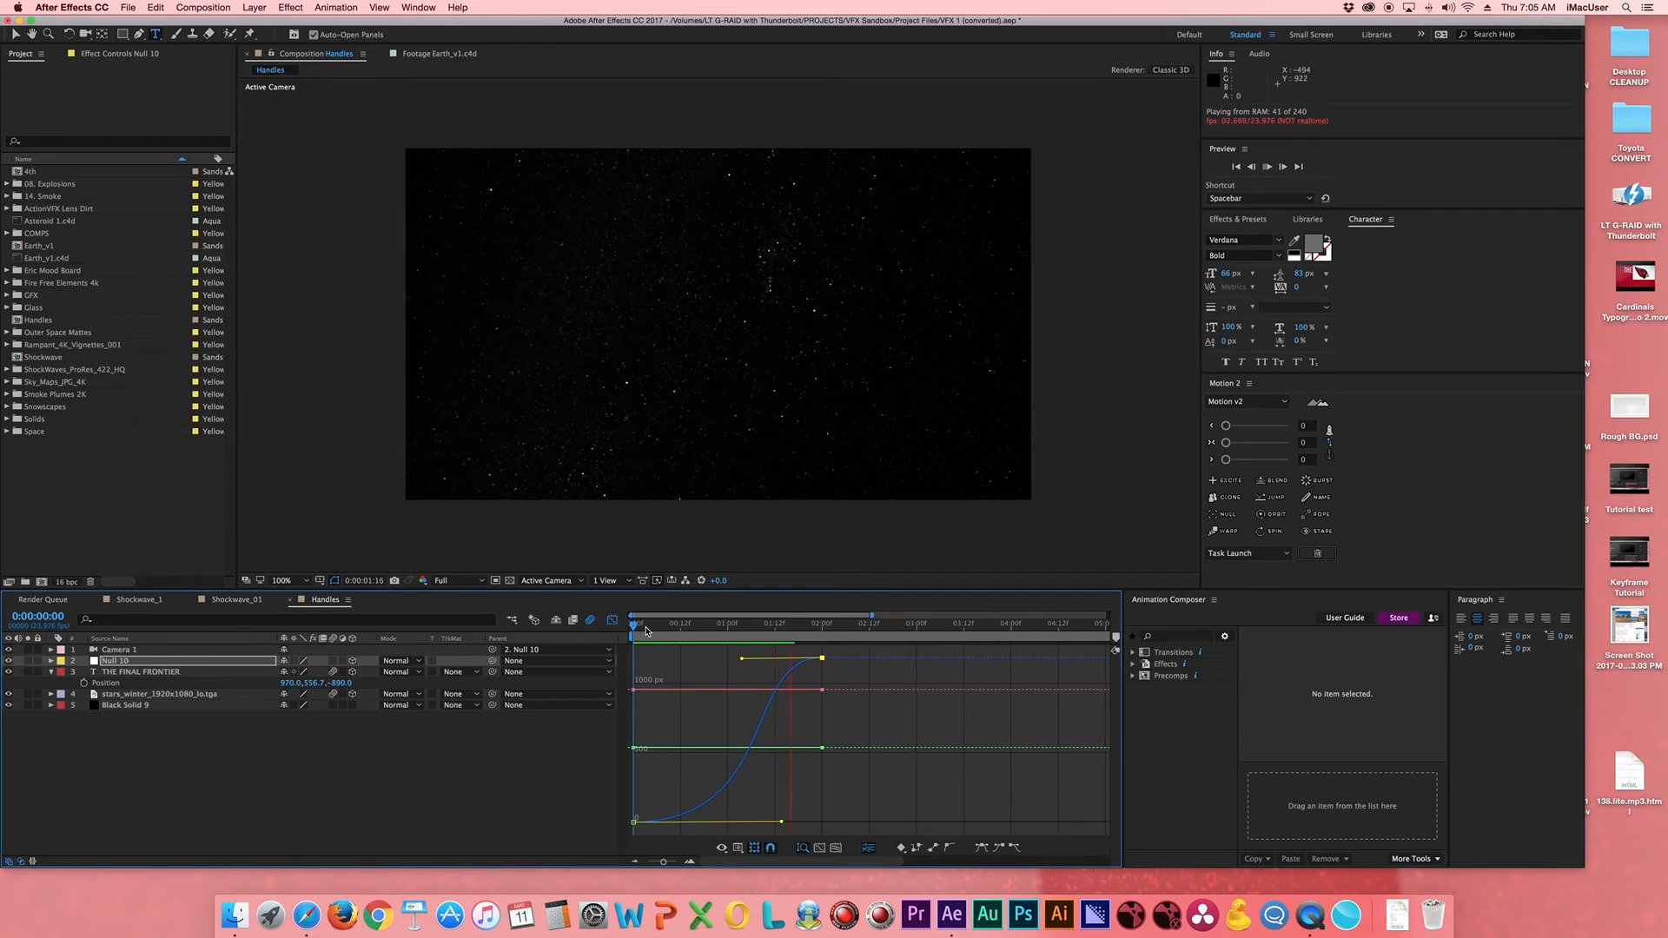
{"action": "key", "text": "space"}
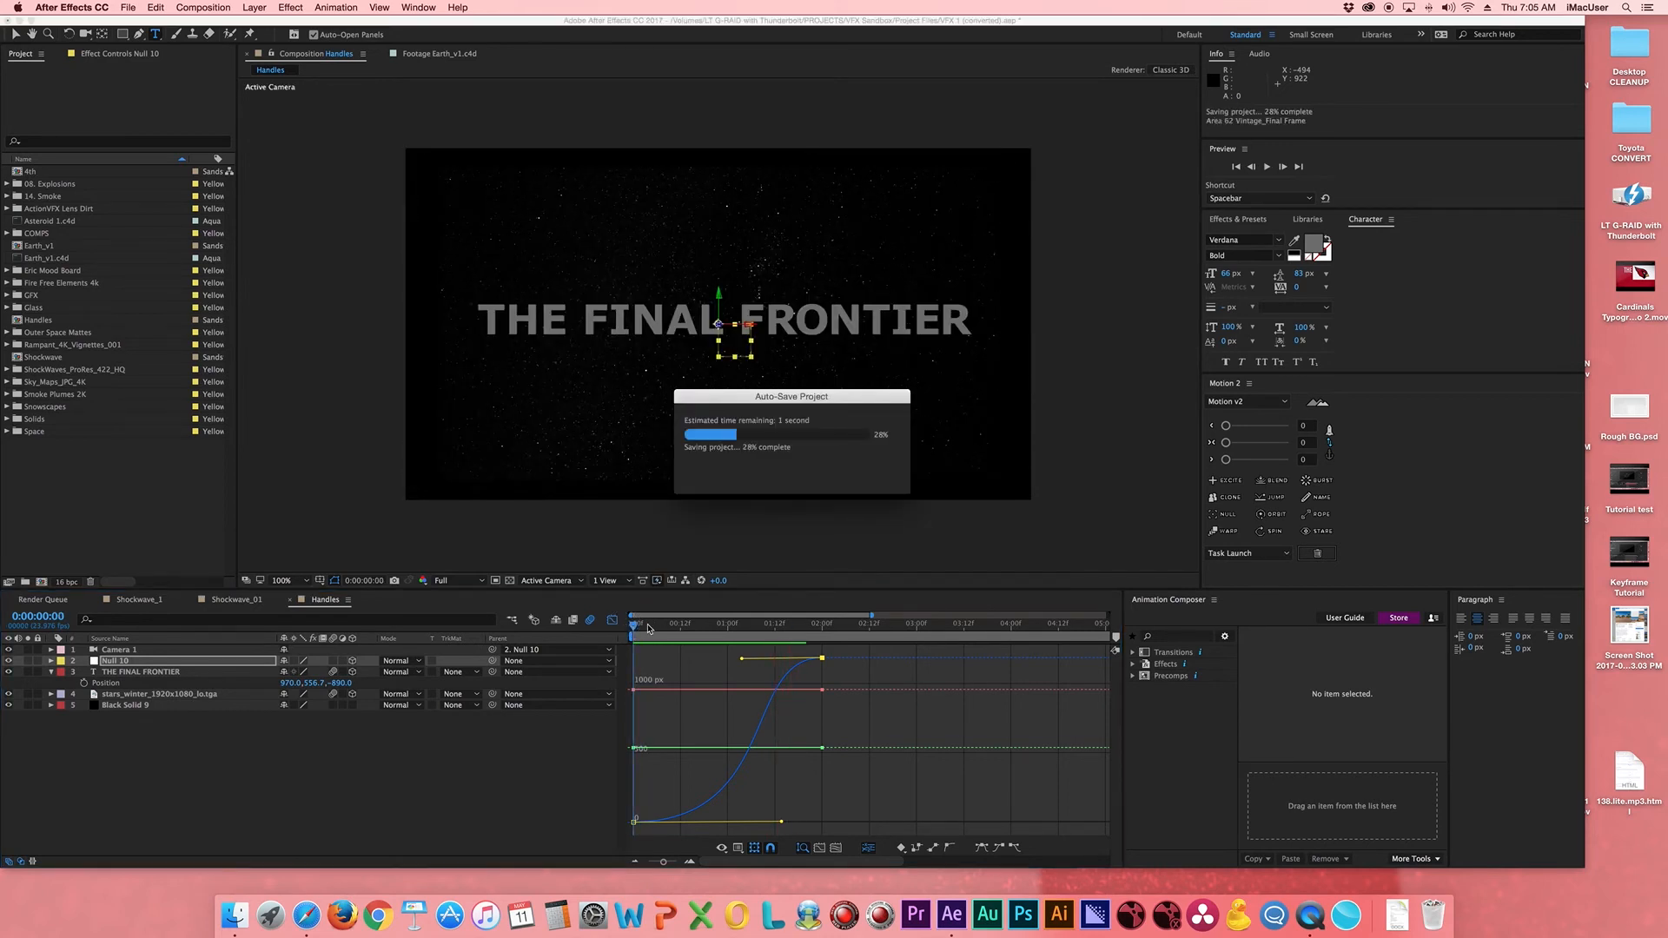
{"action": "left_click", "coordinate": [610, 622]}
{"action": "key", "text": "space"}
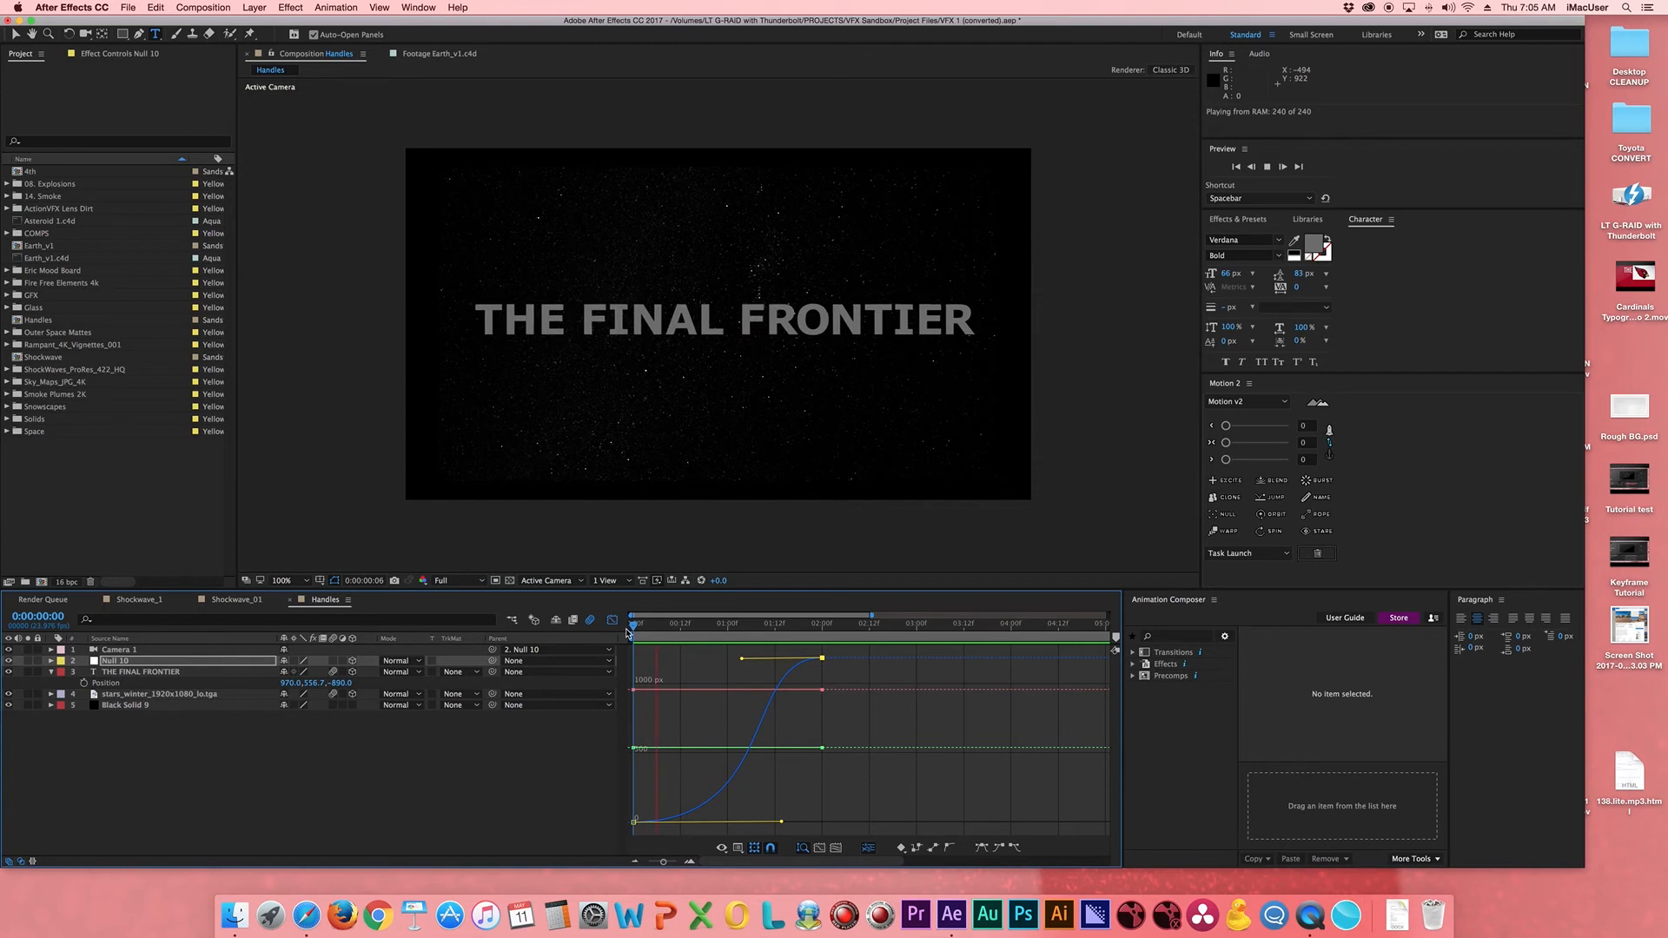
{"action": "key", "text": "space"}
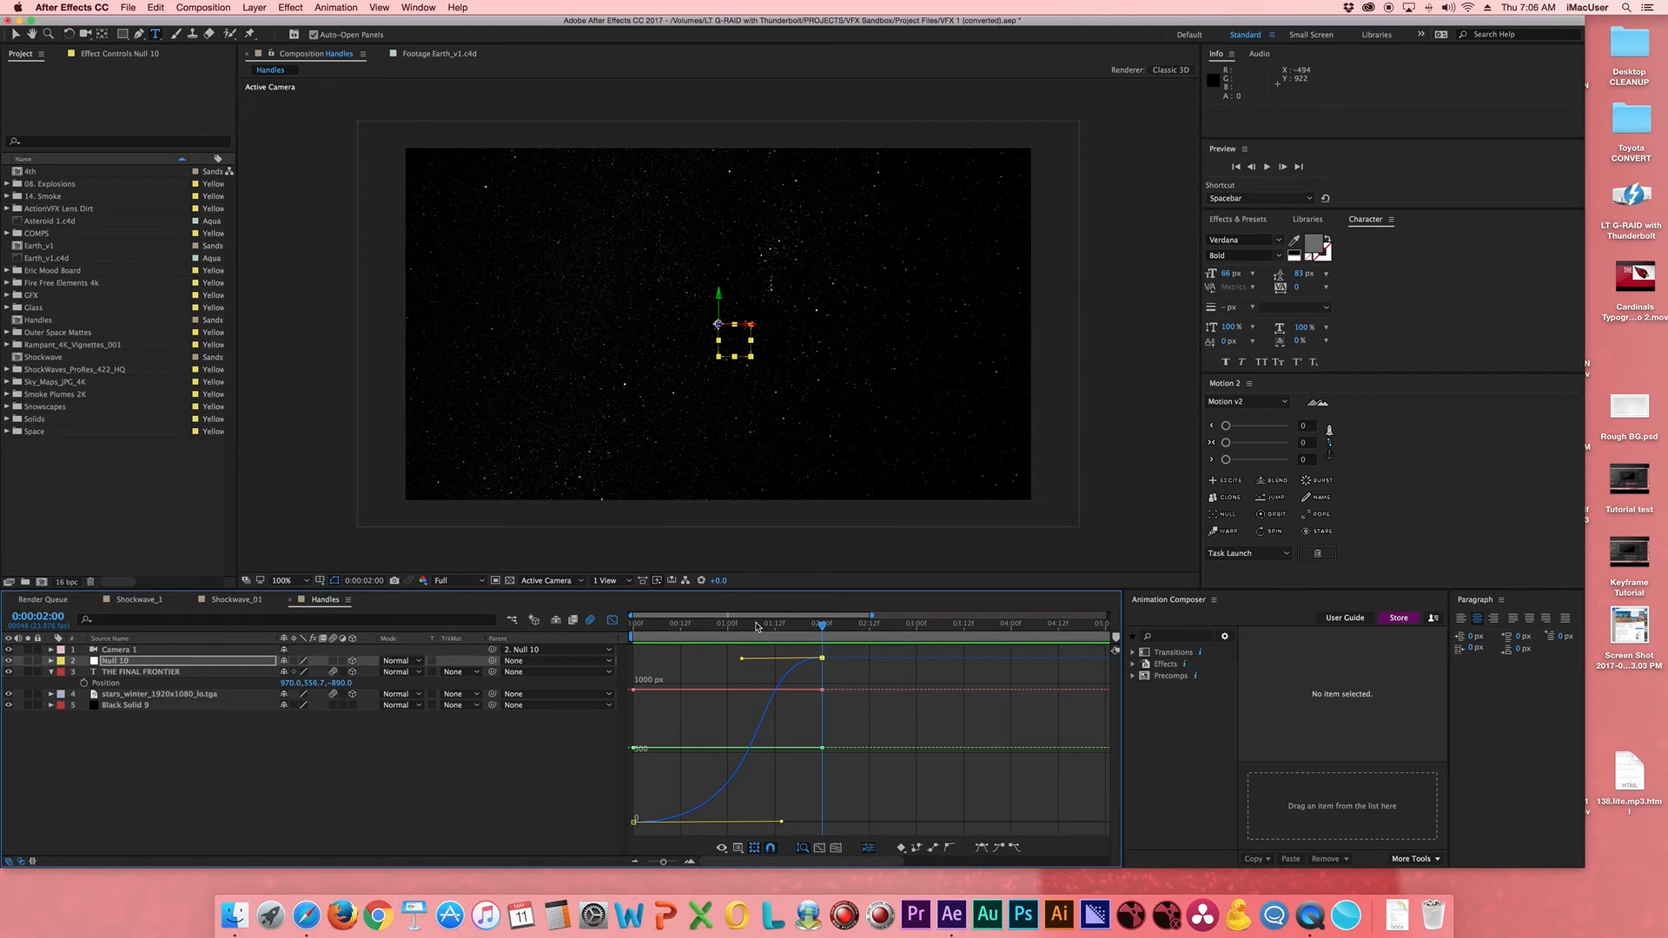
- Inspect the null's Z Position end keyframe, expand the null's transform properties, and return the playhead to the first frame
{"action": "mouse_move", "coordinate": [823, 660]}
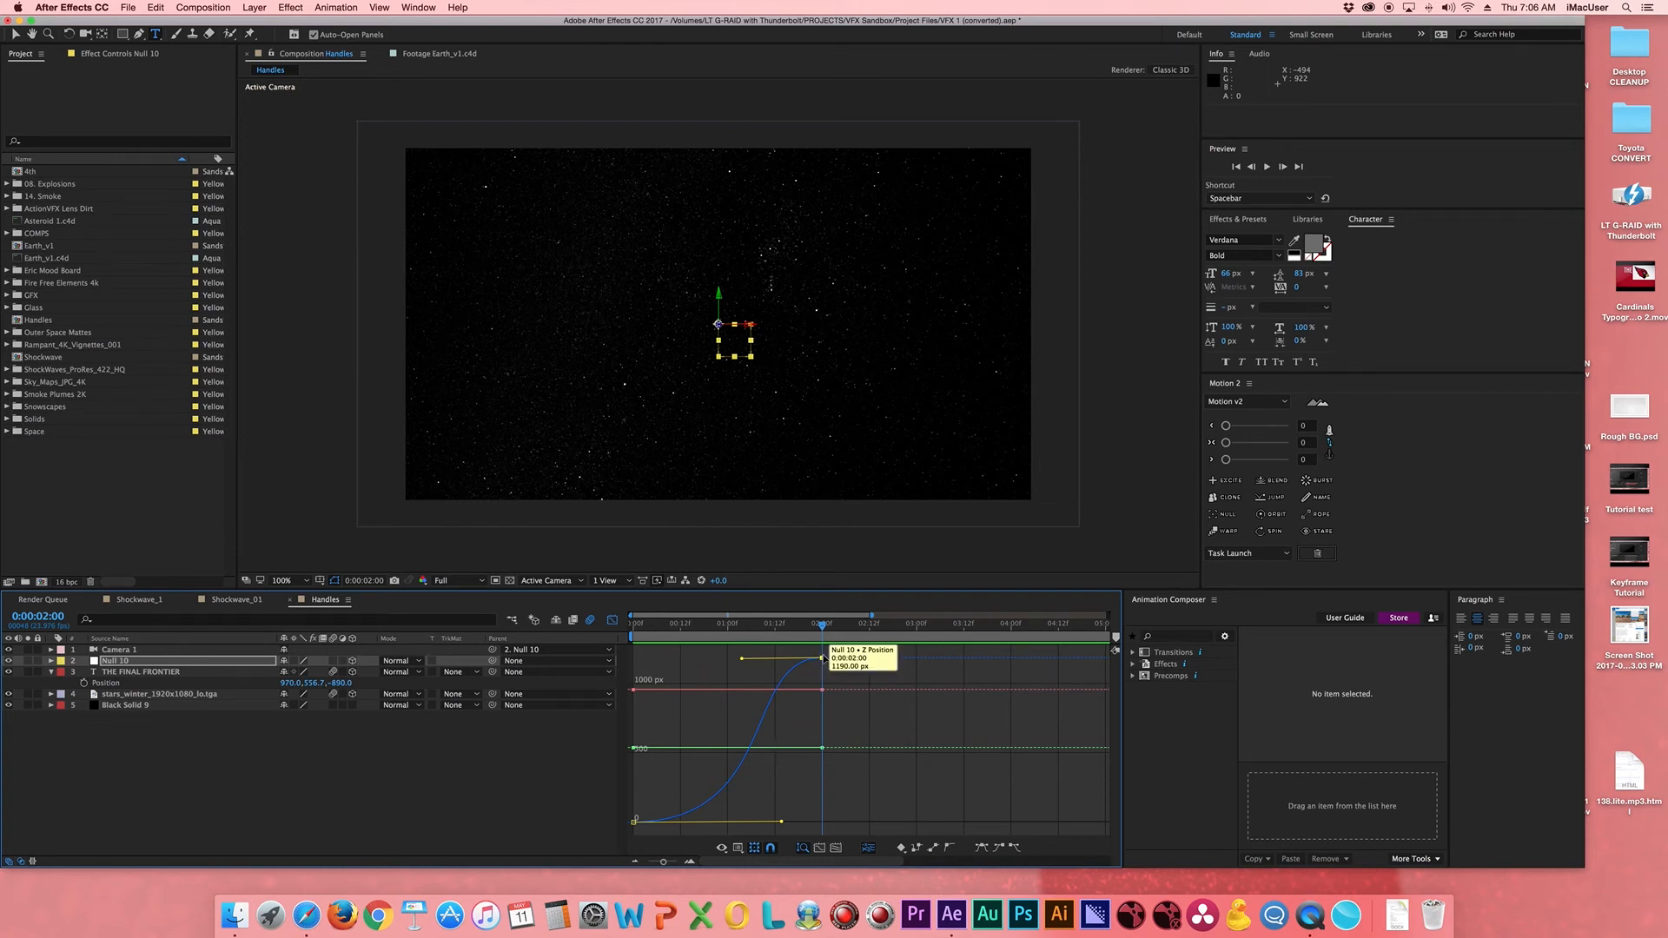
{"action": "left_click", "coordinate": [50, 661]}
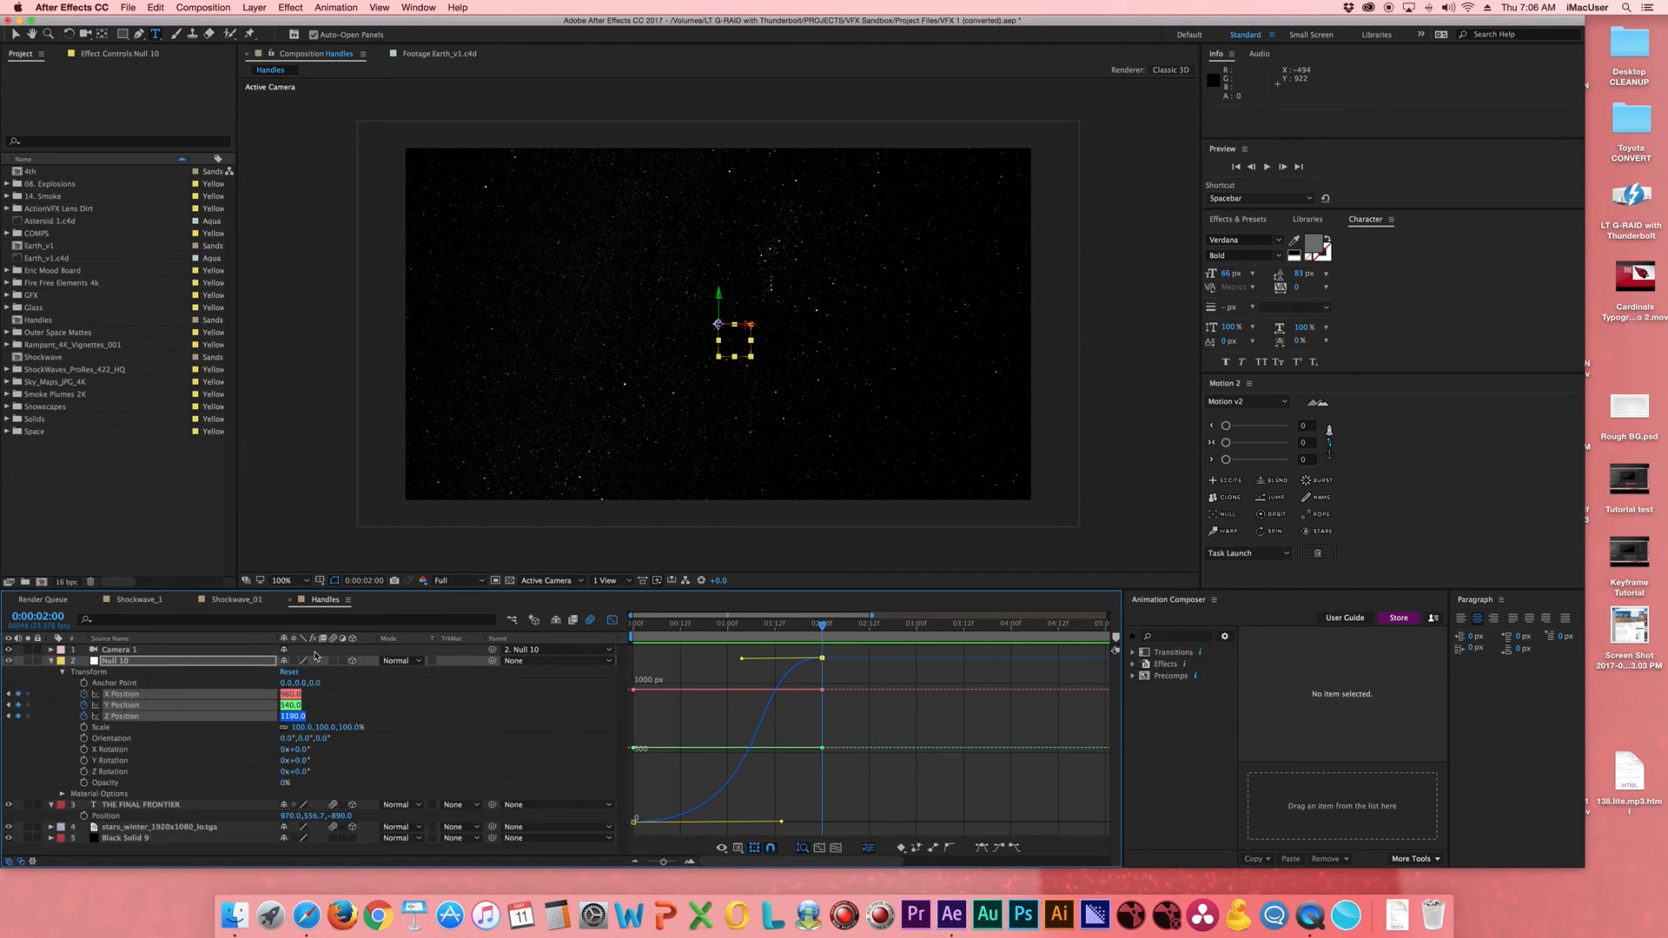
{"action": "left_click", "coordinate": [752, 624]}
{"action": "left_click", "coordinate": [631, 625]}
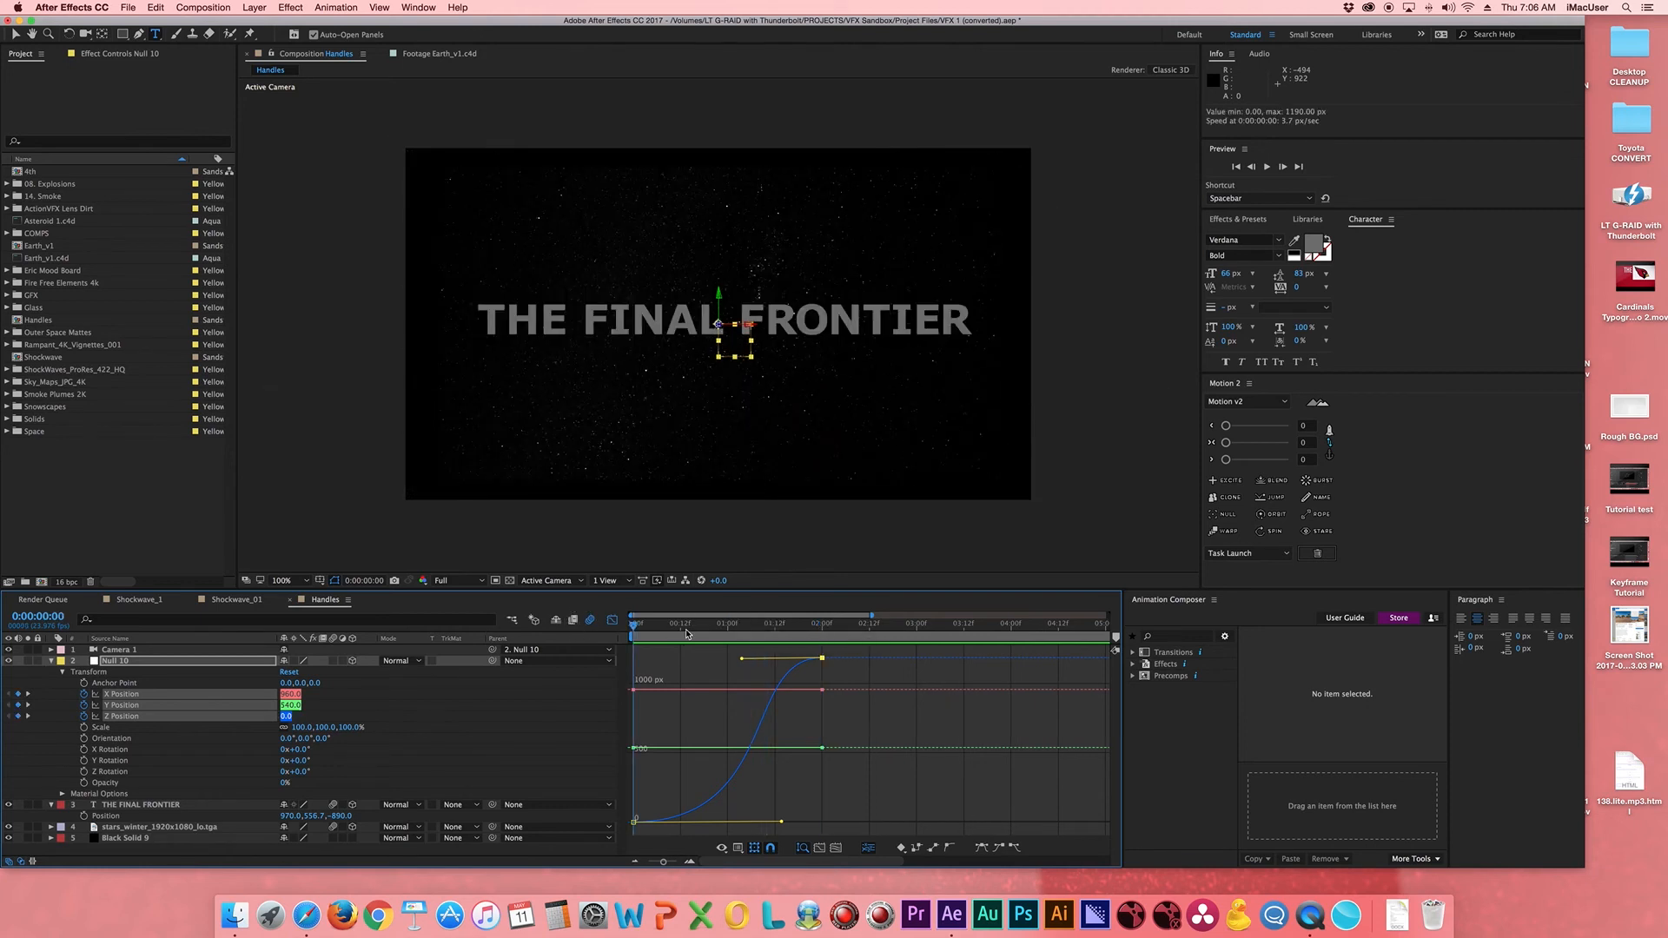